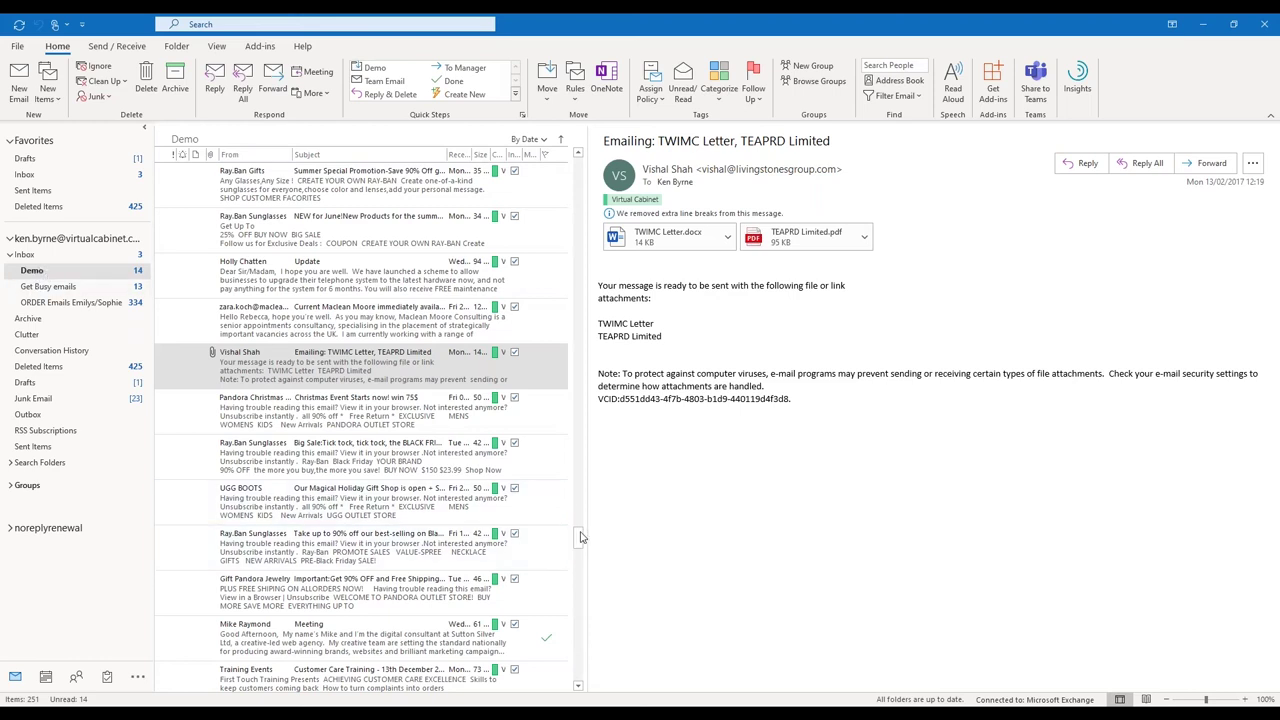
Scroll to the top of the Demo folder list and select today's 'Re: Hi Ken' reply.
{"action": "left_click_drag", "start_coordinate": [578, 540], "coordinate": [578, 165]}
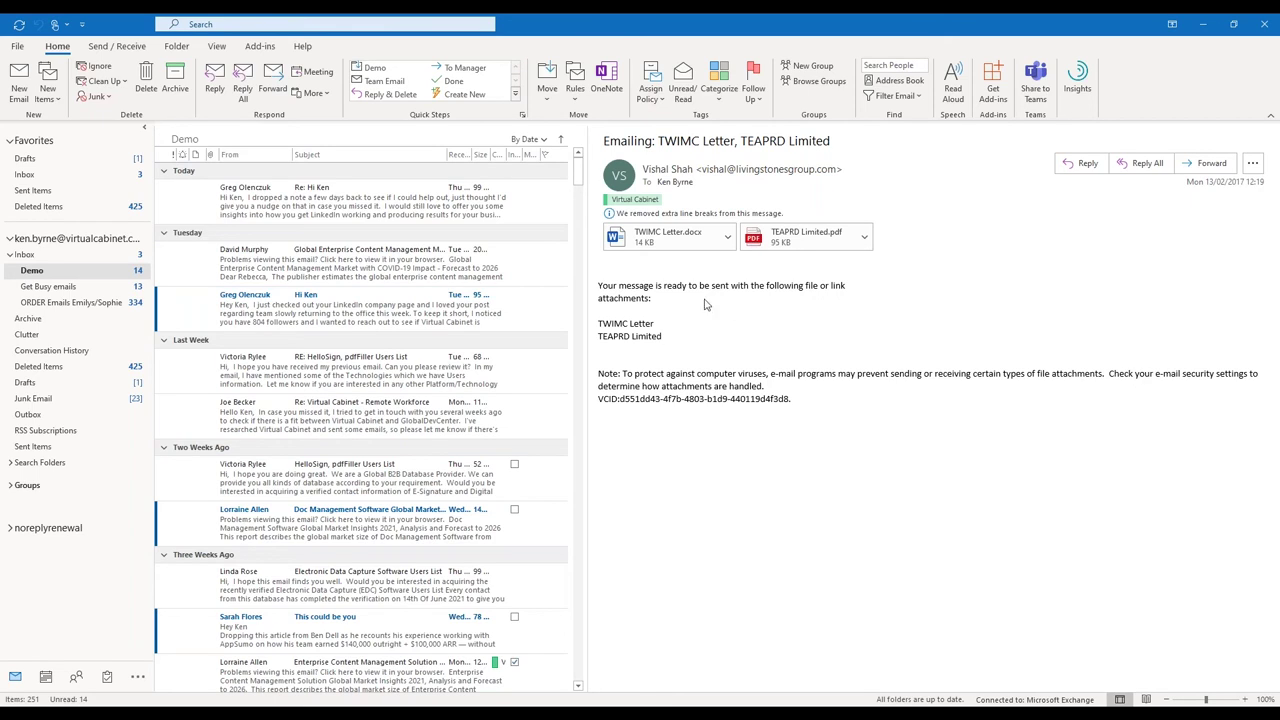
{"action": "left_click", "coordinate": [305, 203]}
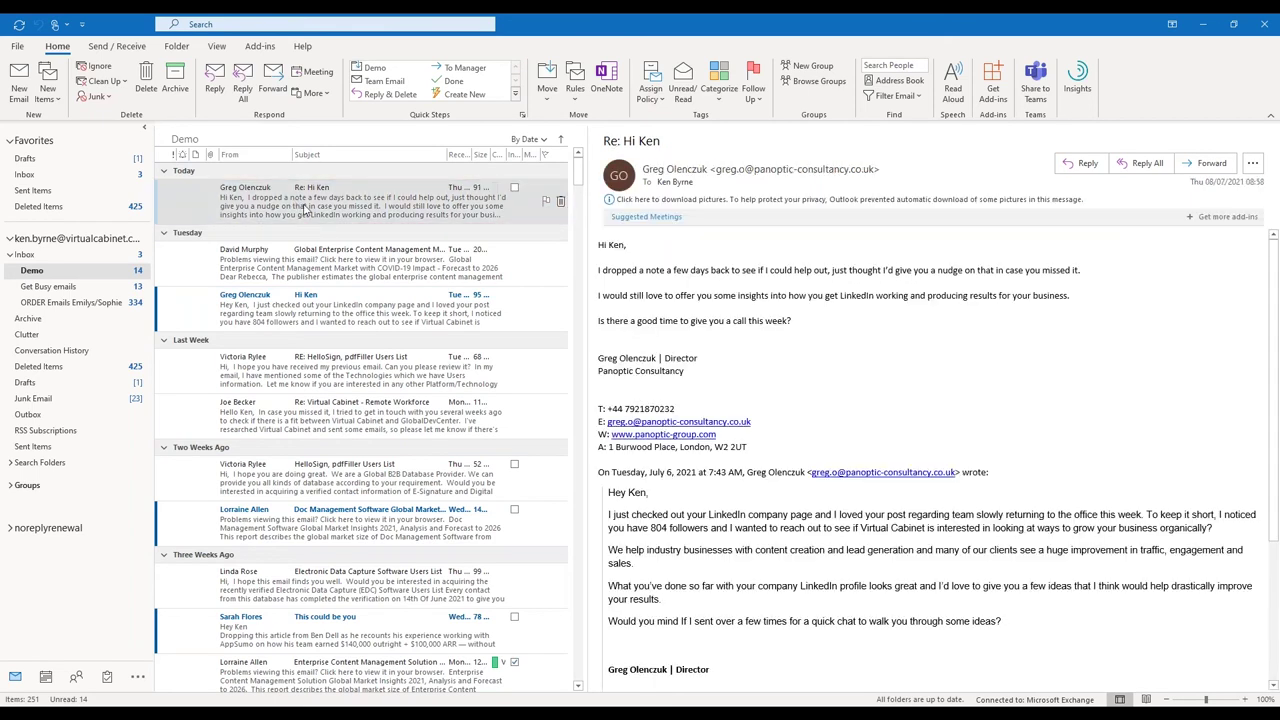
Open the 'Re: Hi Ken' reply in its own window, maximized to fill the screen.
{"action": "double_click", "coordinate": [305, 203]}
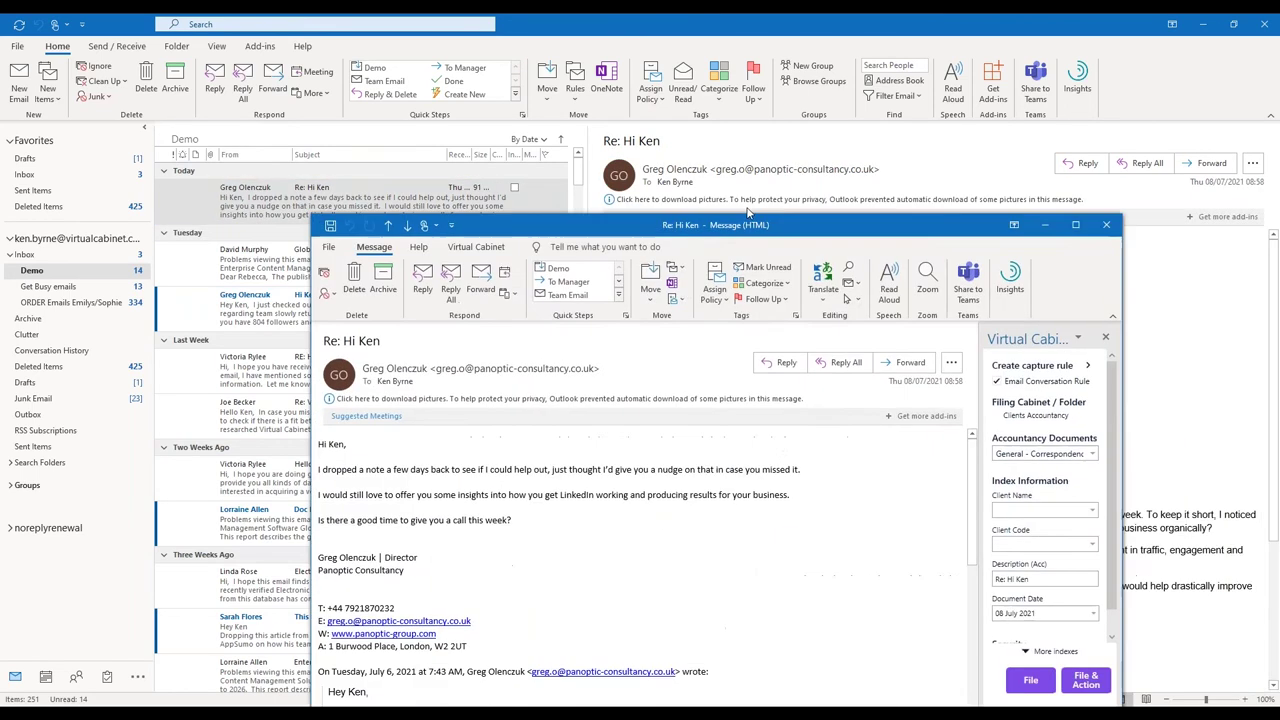
{"action": "left_click", "coordinate": [982, 208]}
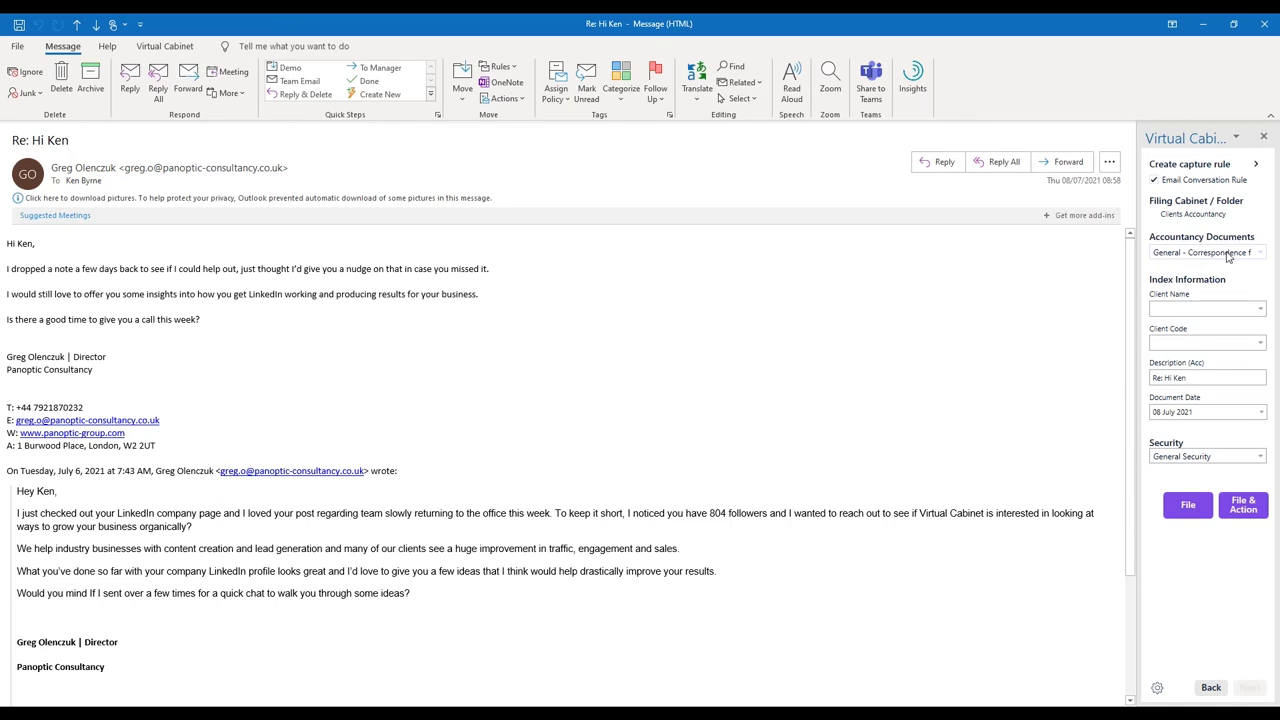
{"action": "left_click", "coordinate": [1260, 256]}
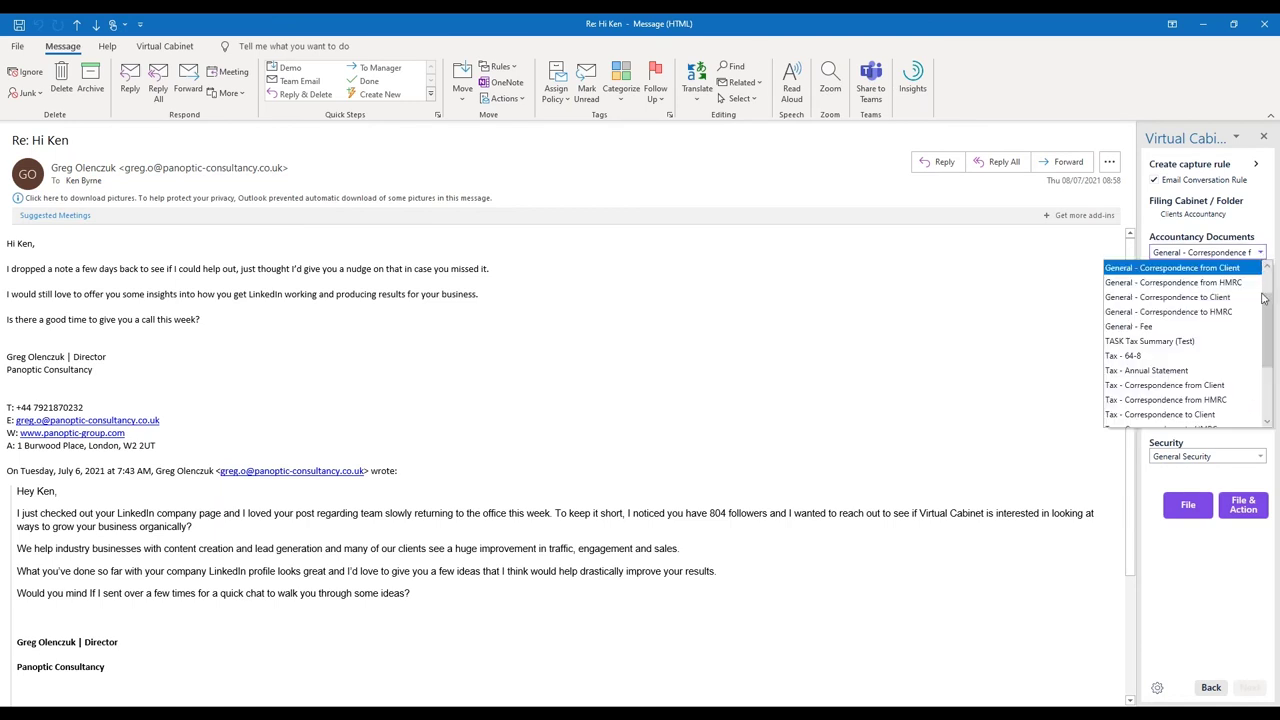
{"action": "scroll", "coordinate": [1268, 316], "scroll_direction": "down", "scroll_amount": 3}
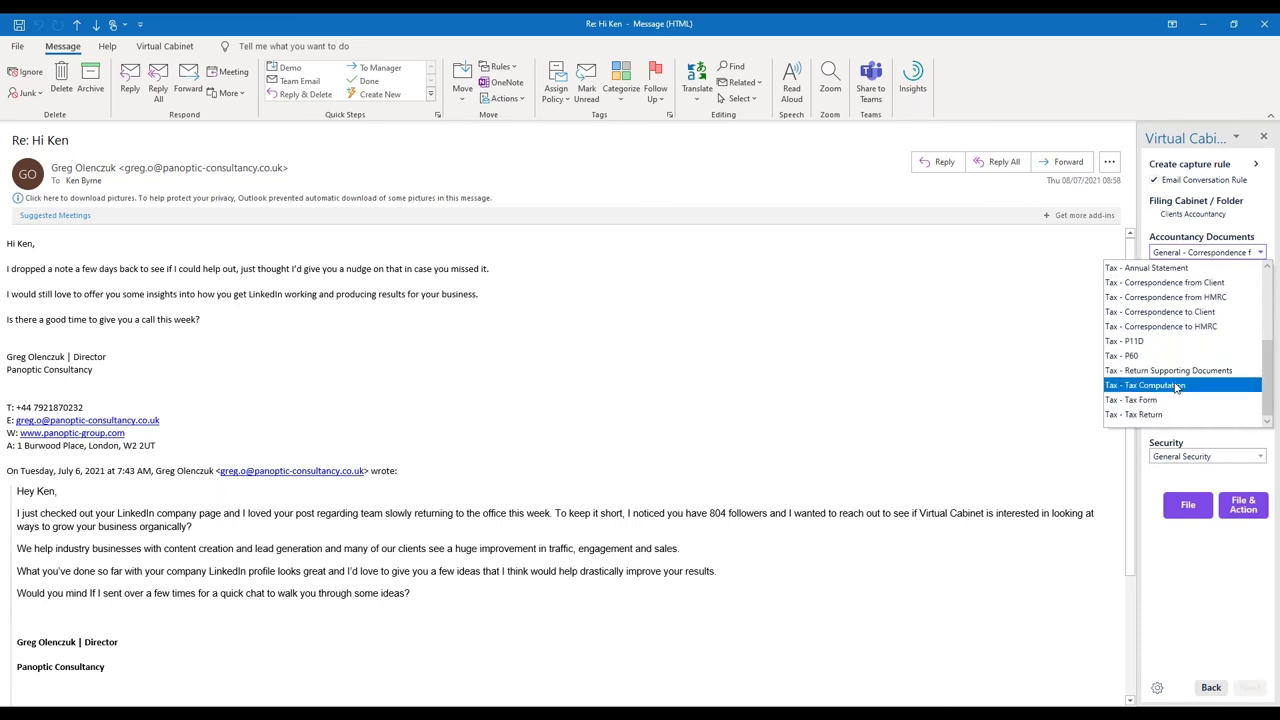
{"action": "left_click_drag", "start_coordinate": [1271, 378], "coordinate": [1275, 328]}
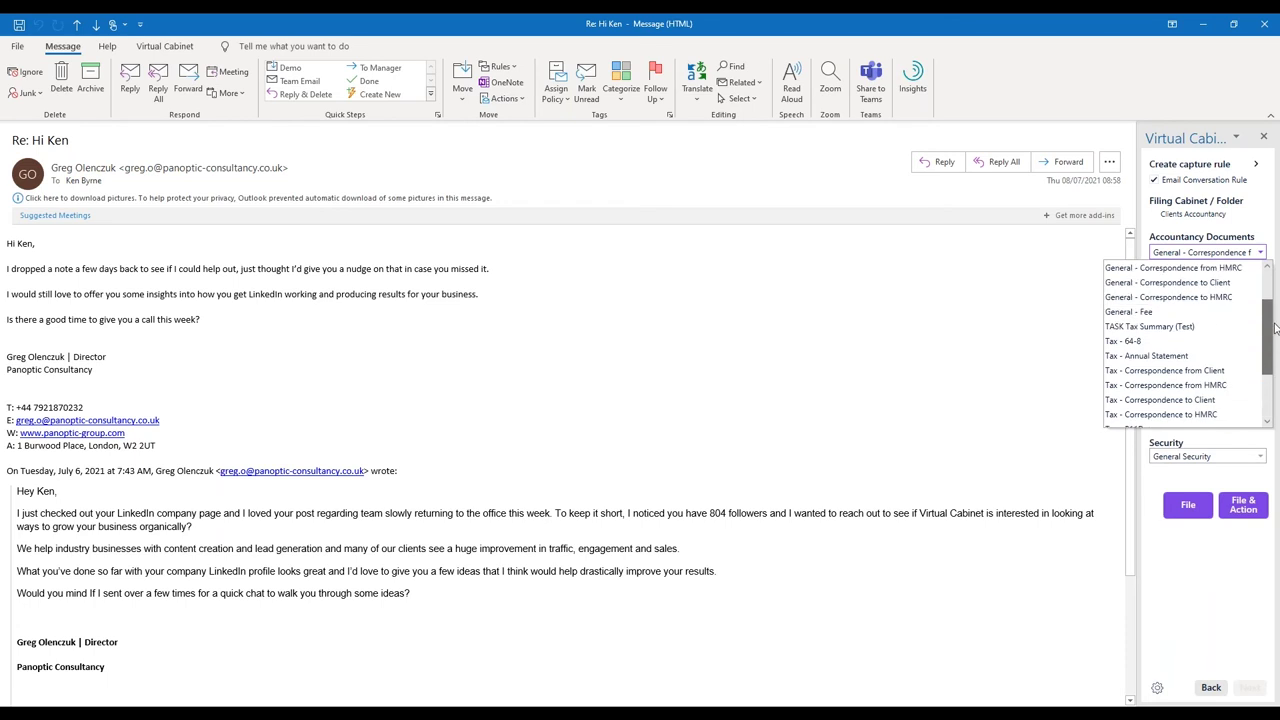
{"action": "left_click", "coordinate": [1180, 314]}
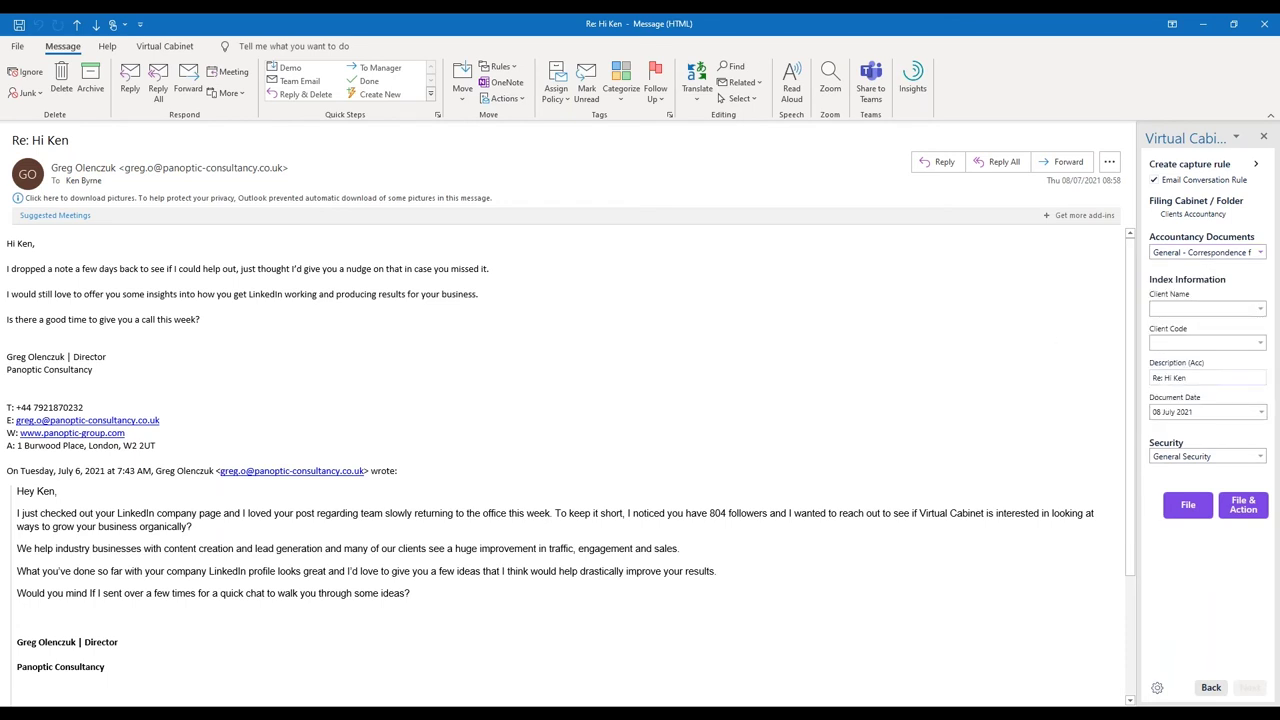
{"action": "left_click", "coordinate": [1052, 178]}
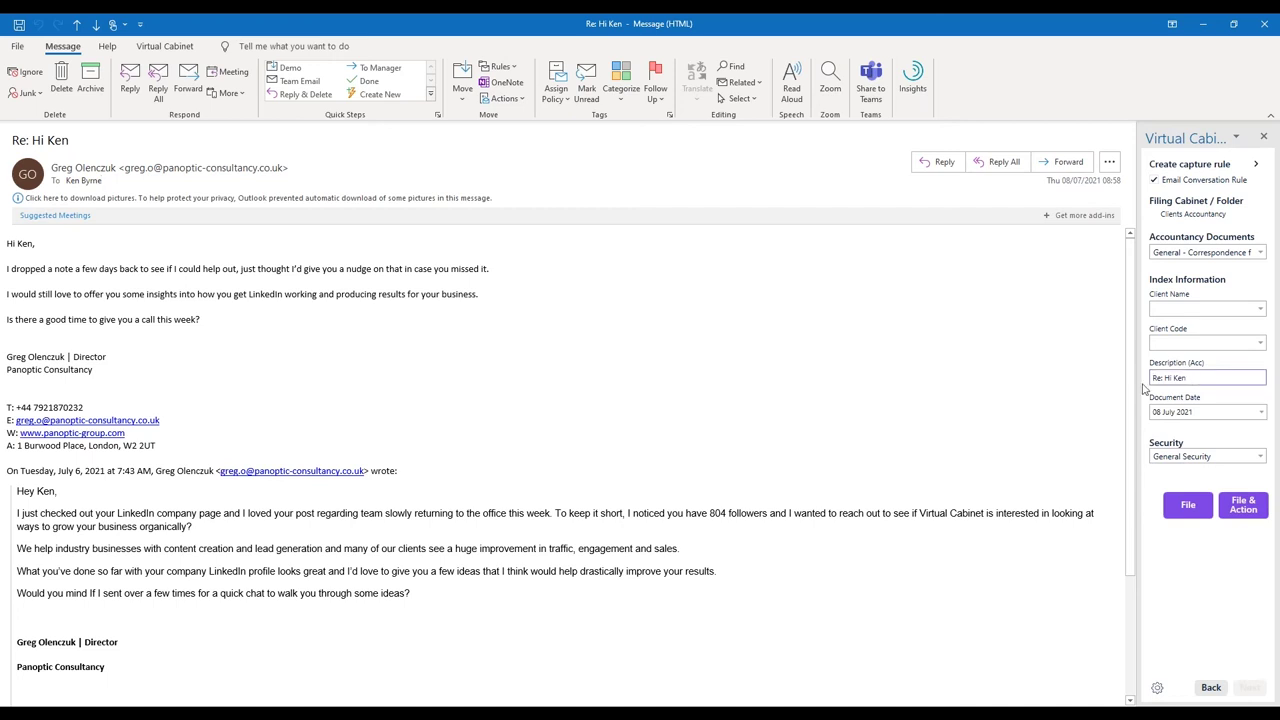
Change the description to 'Linked in Insights', set client Ace Concrete Limited, and file the email.
{"action": "left_click_drag", "start_coordinate": [1195, 380], "coordinate": [1135, 396]}
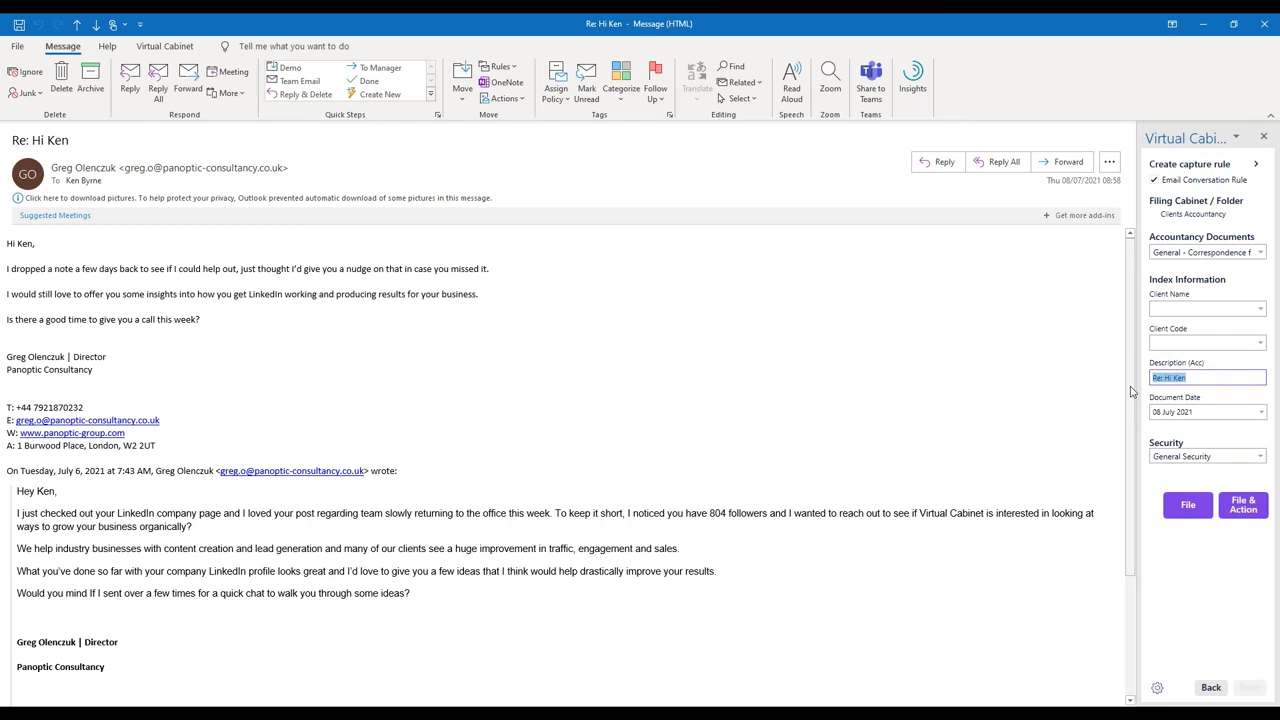
{"action": "type", "text": "Linked in Insights"}
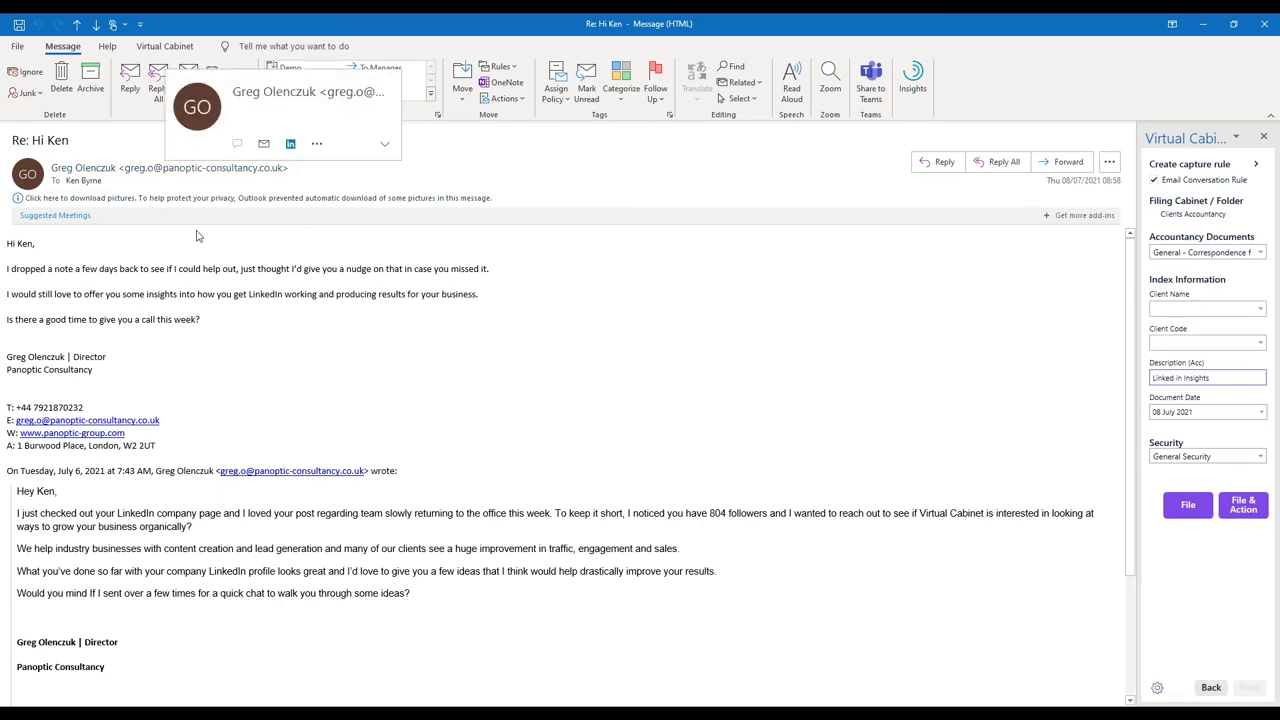
{"action": "left_click", "coordinate": [1166, 306]}
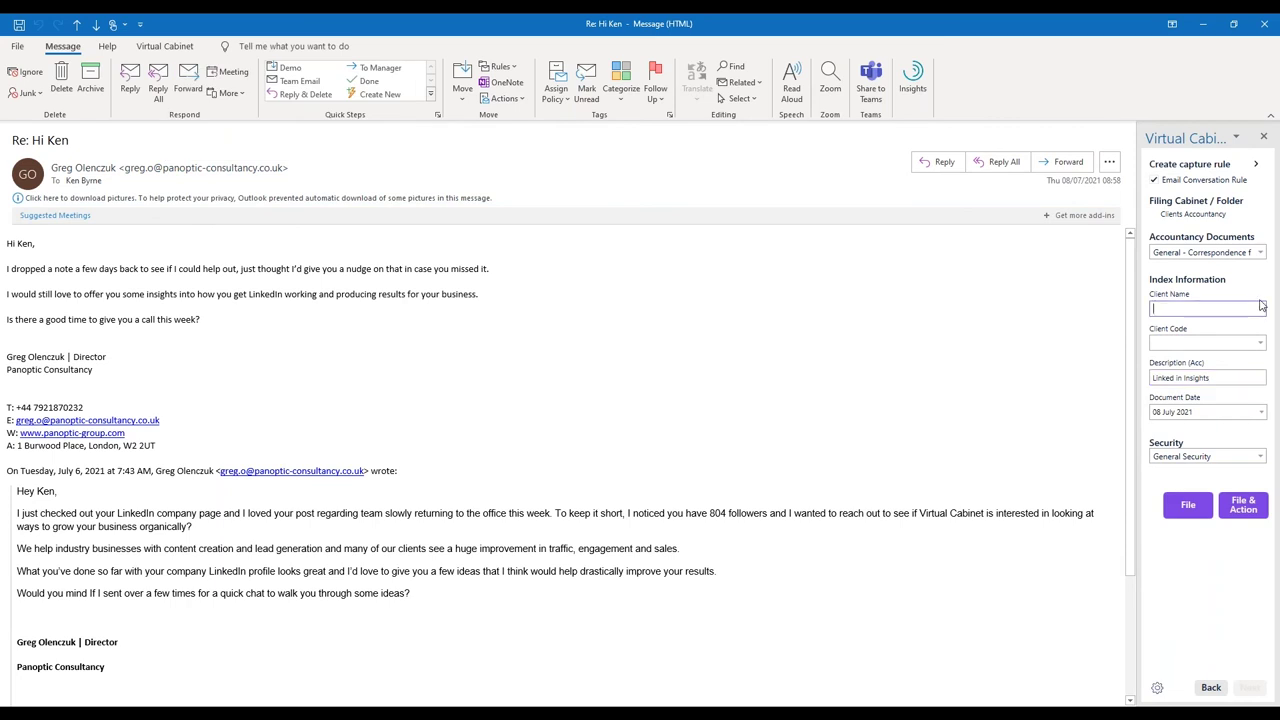
{"action": "type", "text": "ac"}
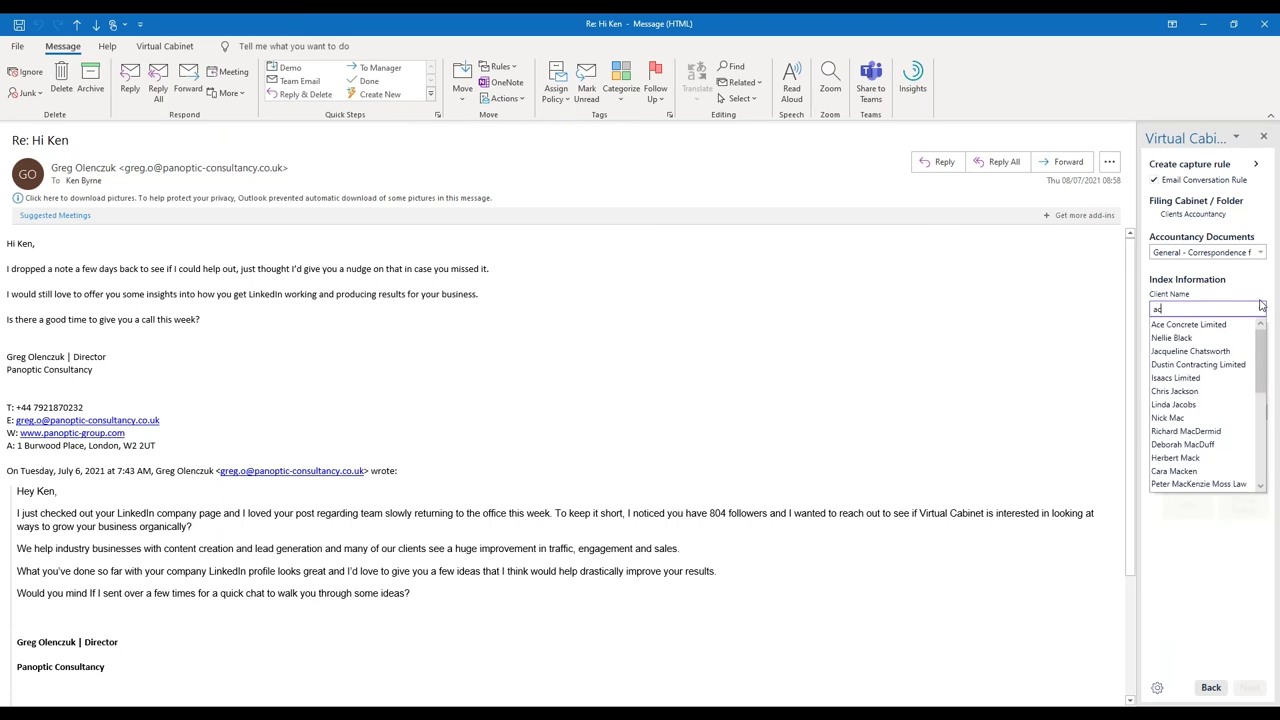
{"action": "type", "text": "e"}
{"action": "left_click", "coordinate": [1194, 325]}
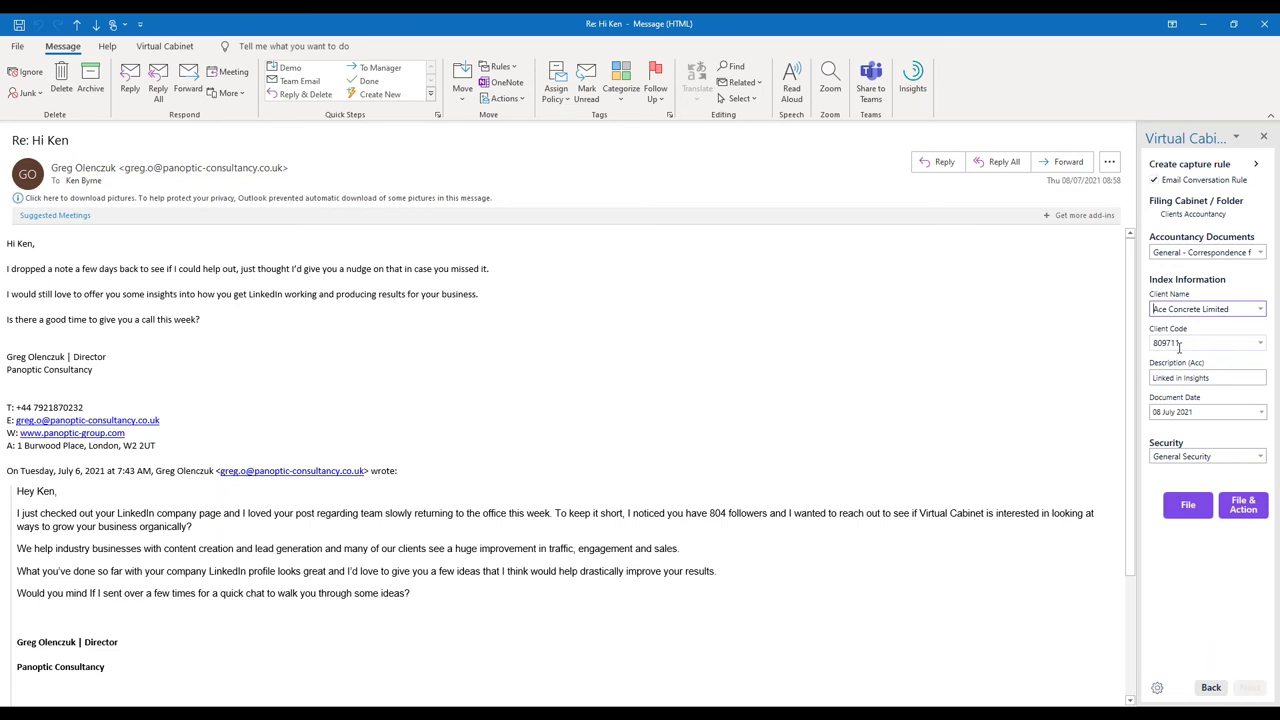
{"action": "left_click", "coordinate": [1186, 506]}
Close the filed email and start a new email addressed to a suggested contact.
{"action": "left_click", "coordinate": [1266, 22]}
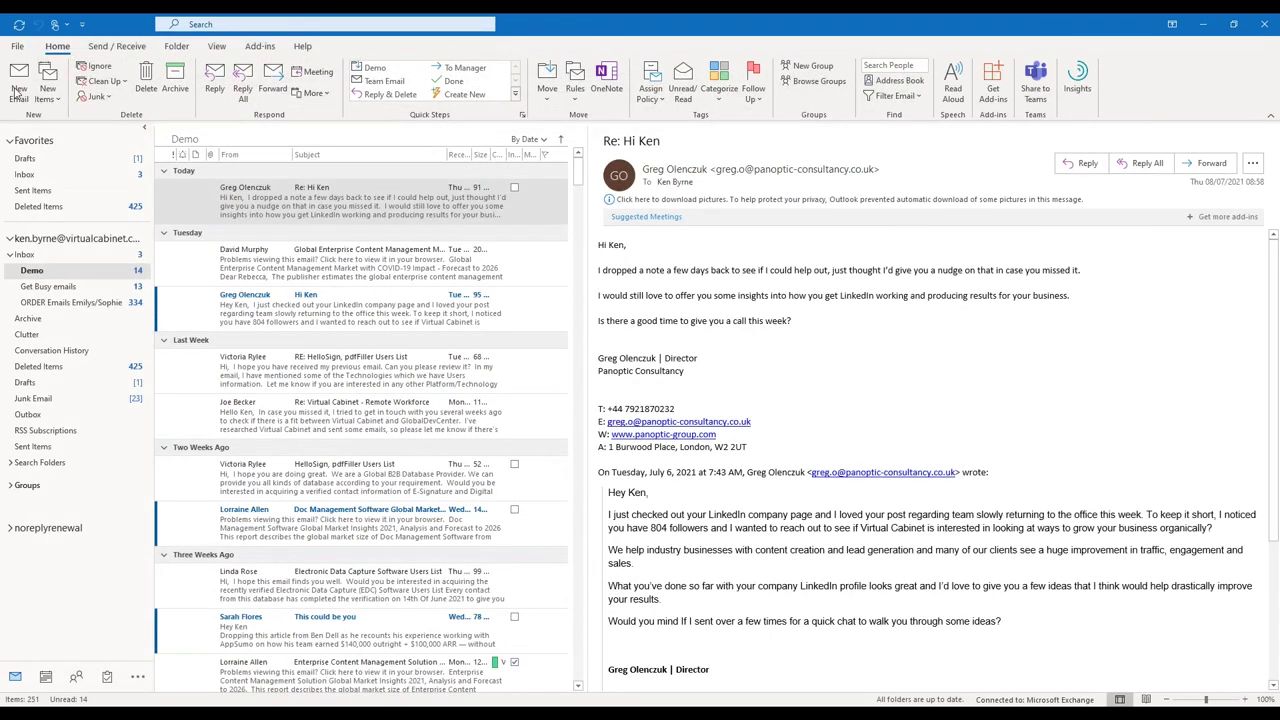
{"action": "left_click", "coordinate": [19, 82]}
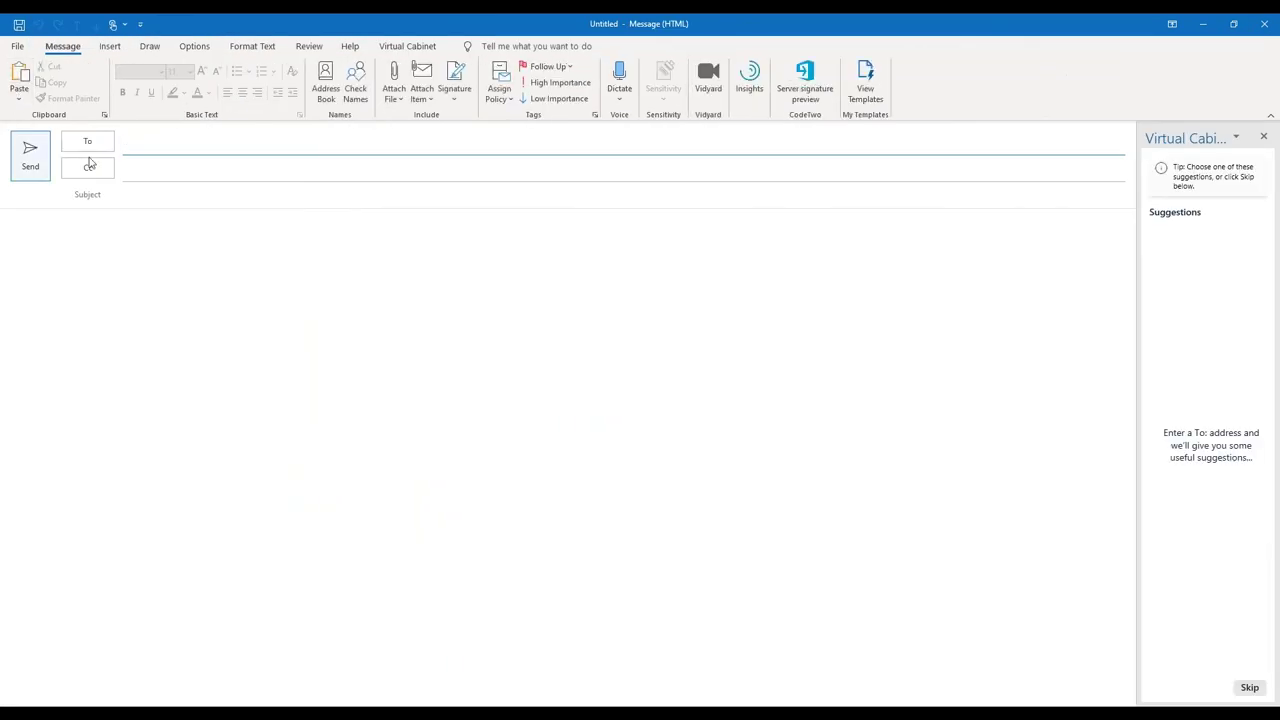
{"action": "type", "text": "scot"}
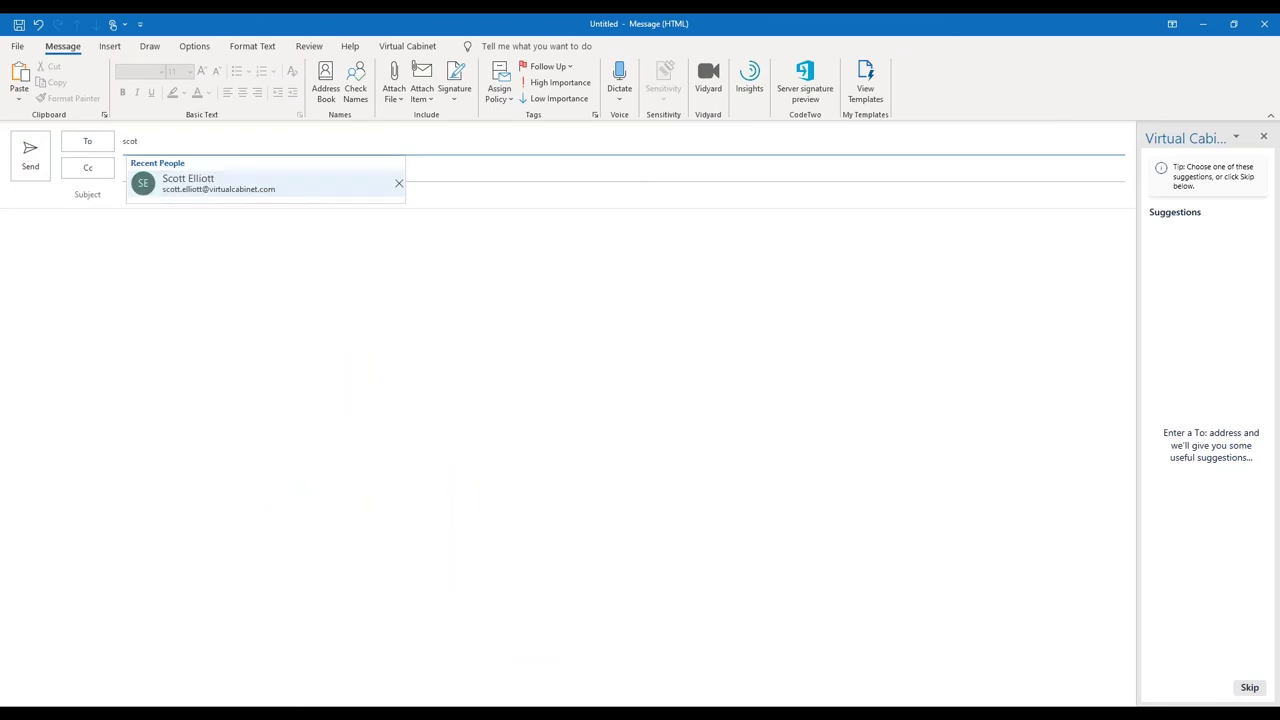
{"action": "left_click", "coordinate": [272, 190]}
Enter the subject 'TEST: Here is your contract' and skip the suggested filing location.
{"action": "left_click", "coordinate": [234, 199]}
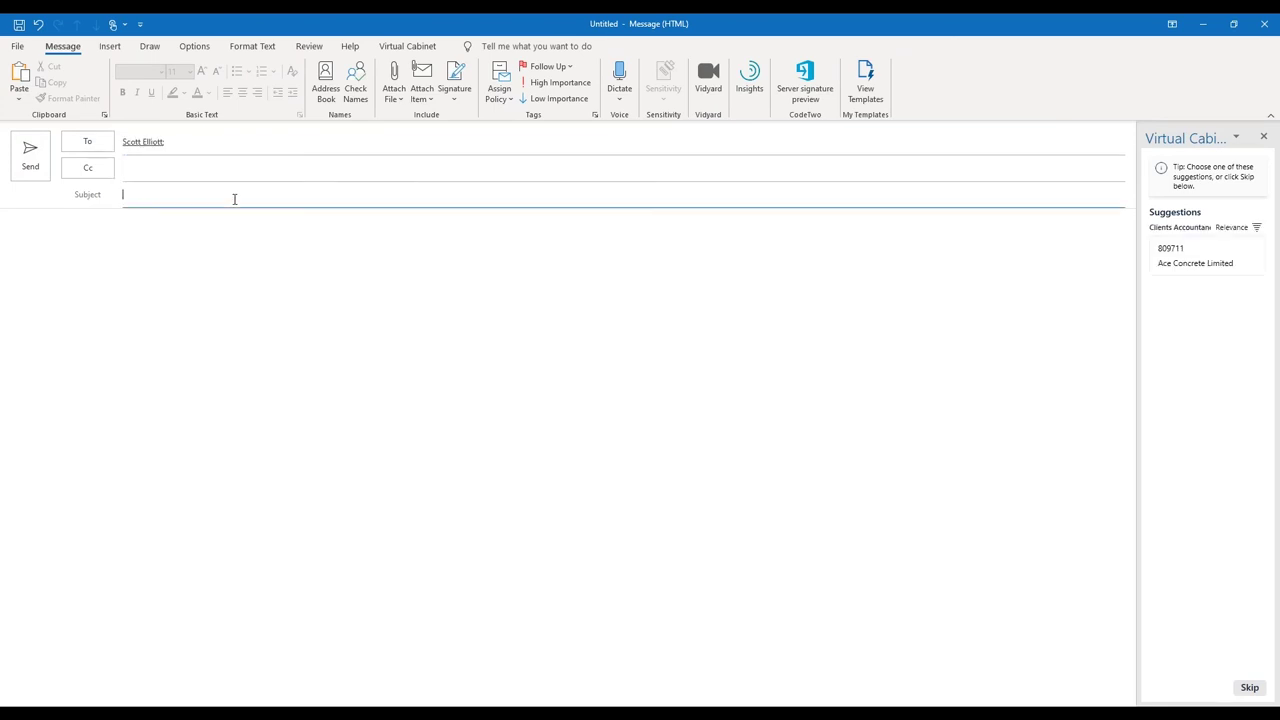
{"action": "type", "text": "TEST: Here is your contra"}
{"action": "key", "text": "BackSpace"}
{"action": "key", "text": "BackSpace"}
{"action": "type", "text": "act"}
{"action": "left_click", "coordinate": [1252, 688]}
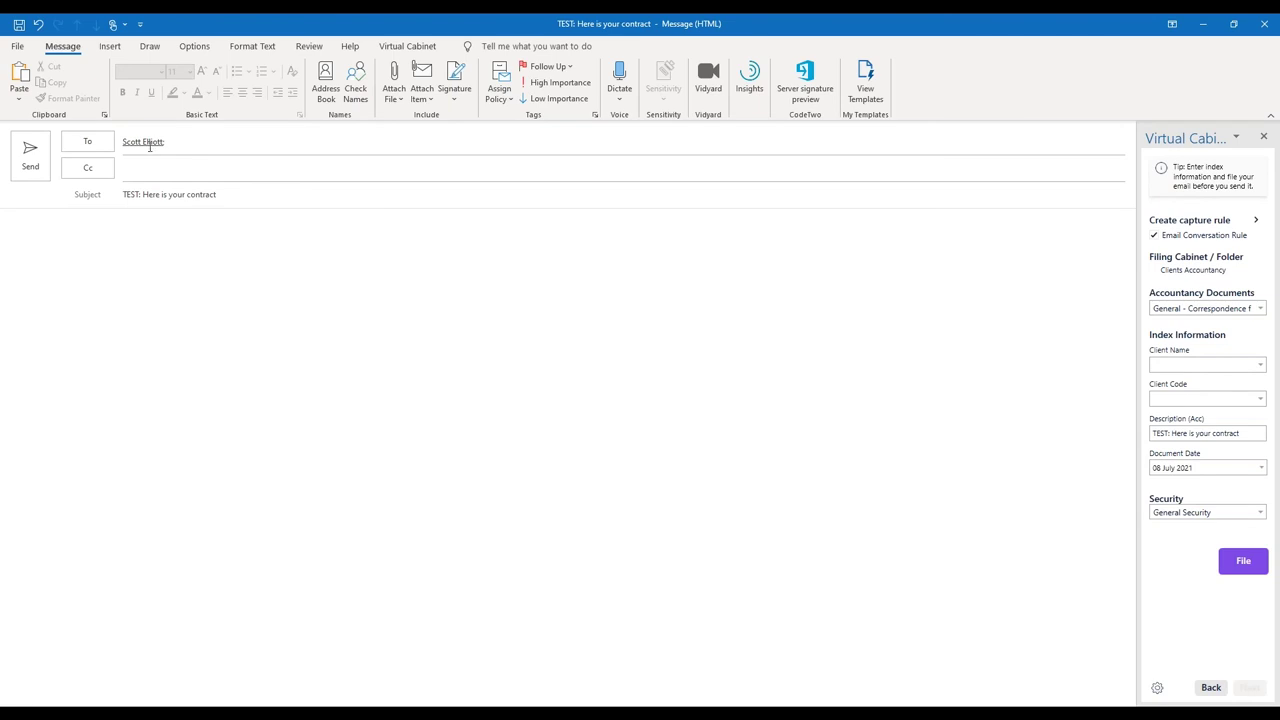
Add a colleague as the Cc recipient from the suggestions.
{"action": "left_click", "coordinate": [87, 167]}
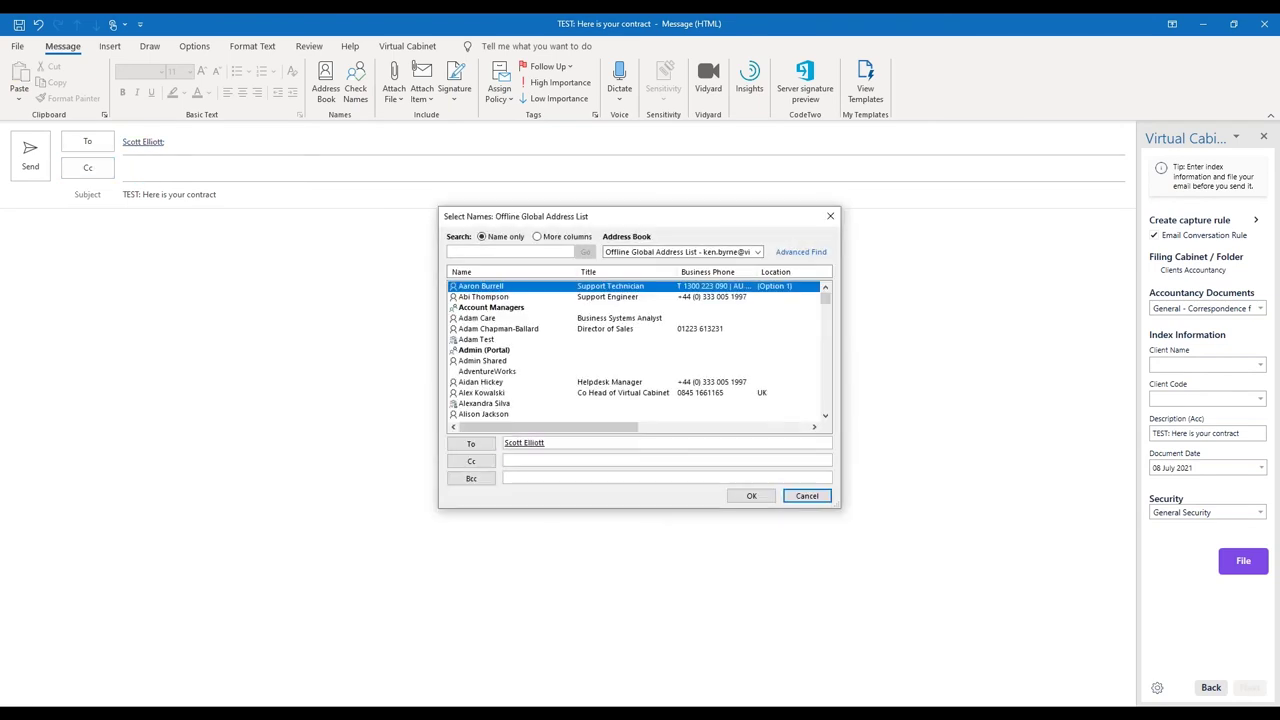
{"action": "key", "text": "Escape"}
{"action": "left_click", "coordinate": [279, 172]}
{"action": "type", "text": "sop"}
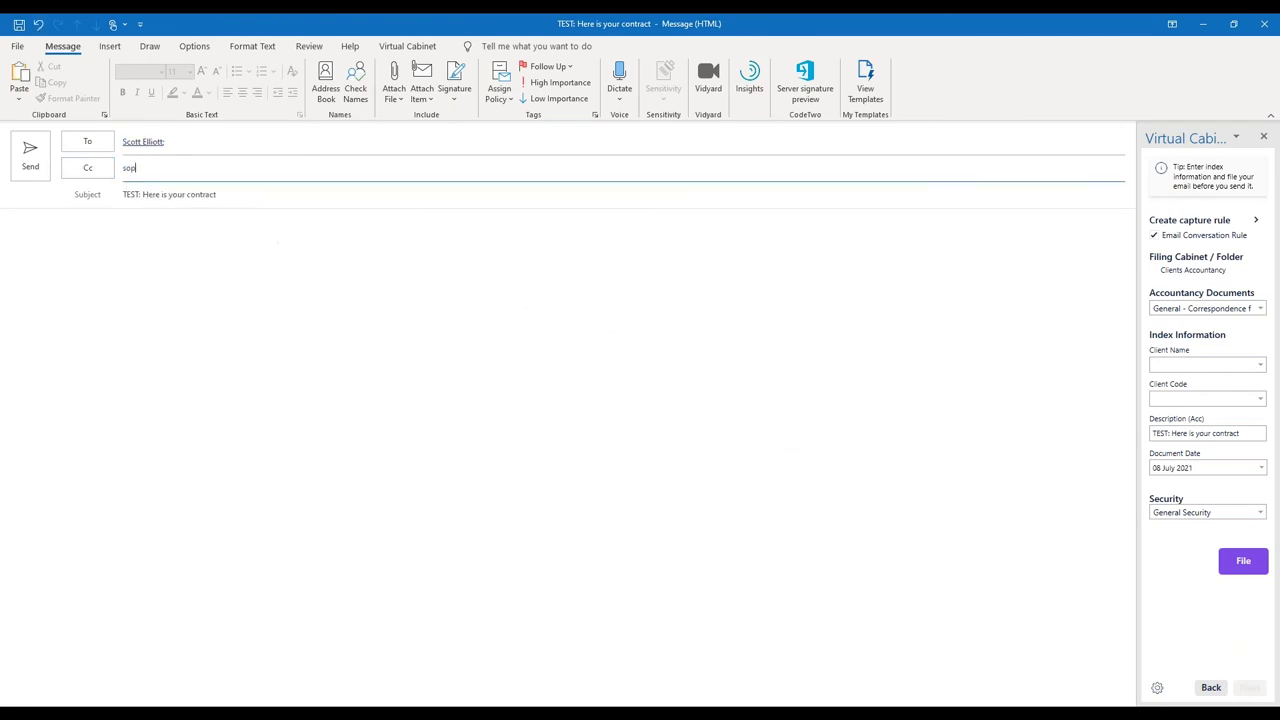
{"action": "left_click", "coordinate": [272, 212]}
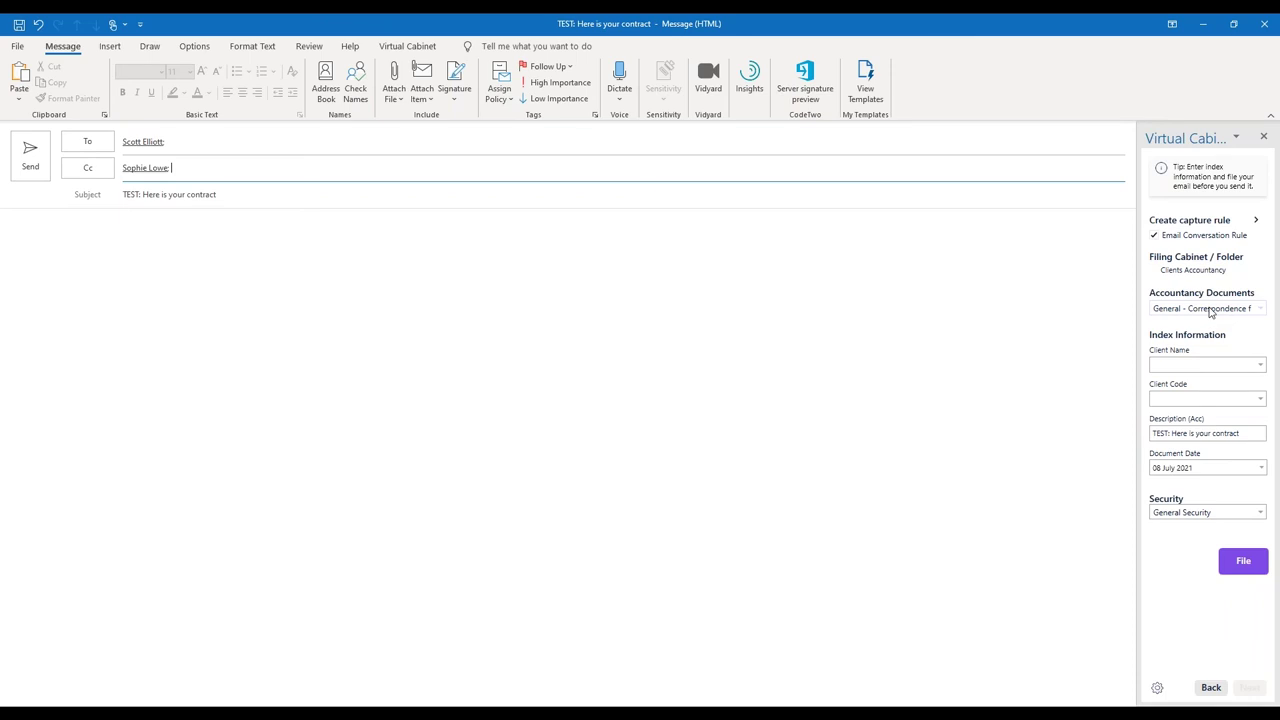
Set the Virtual Cabinet client to Ace Concrete Limited so its client code fills in.
{"action": "left_click", "coordinate": [1192, 364]}
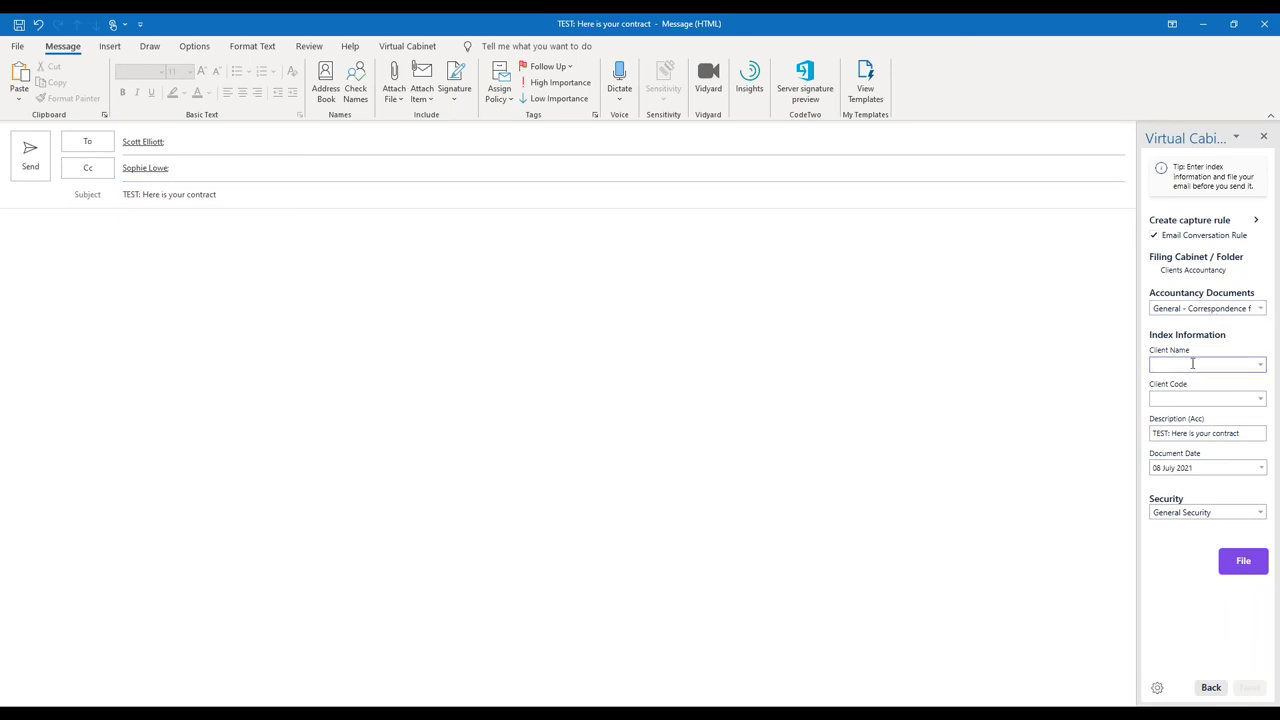
{"action": "type", "text": "ace"}
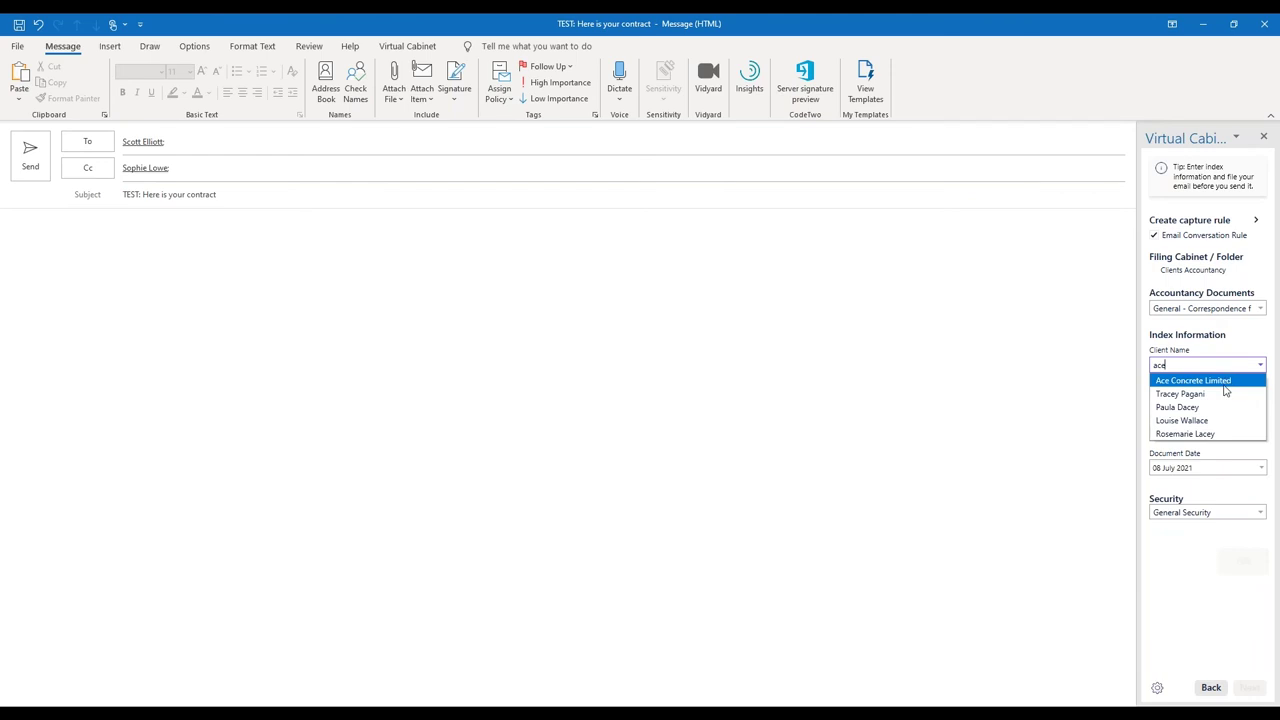
{"action": "left_click", "coordinate": [1226, 382]}
{"action": "left_click", "coordinate": [241, 192]}
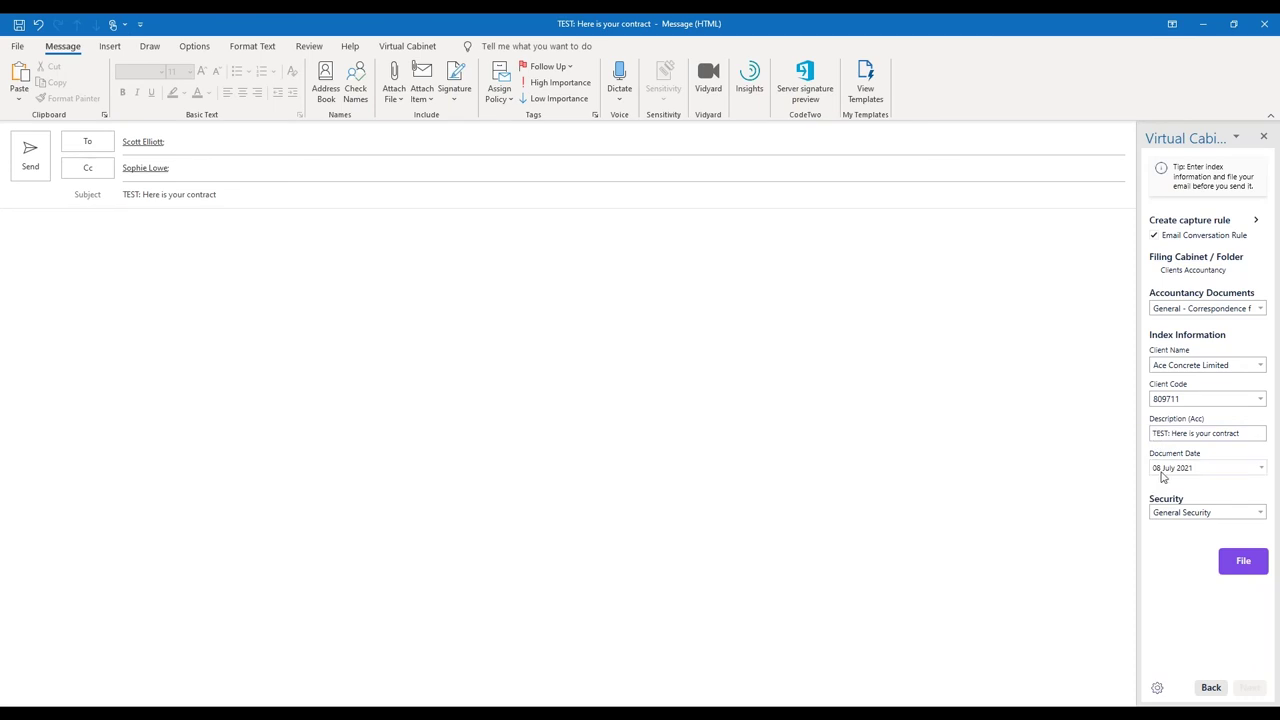
{"action": "left_click", "coordinate": [290, 298]}
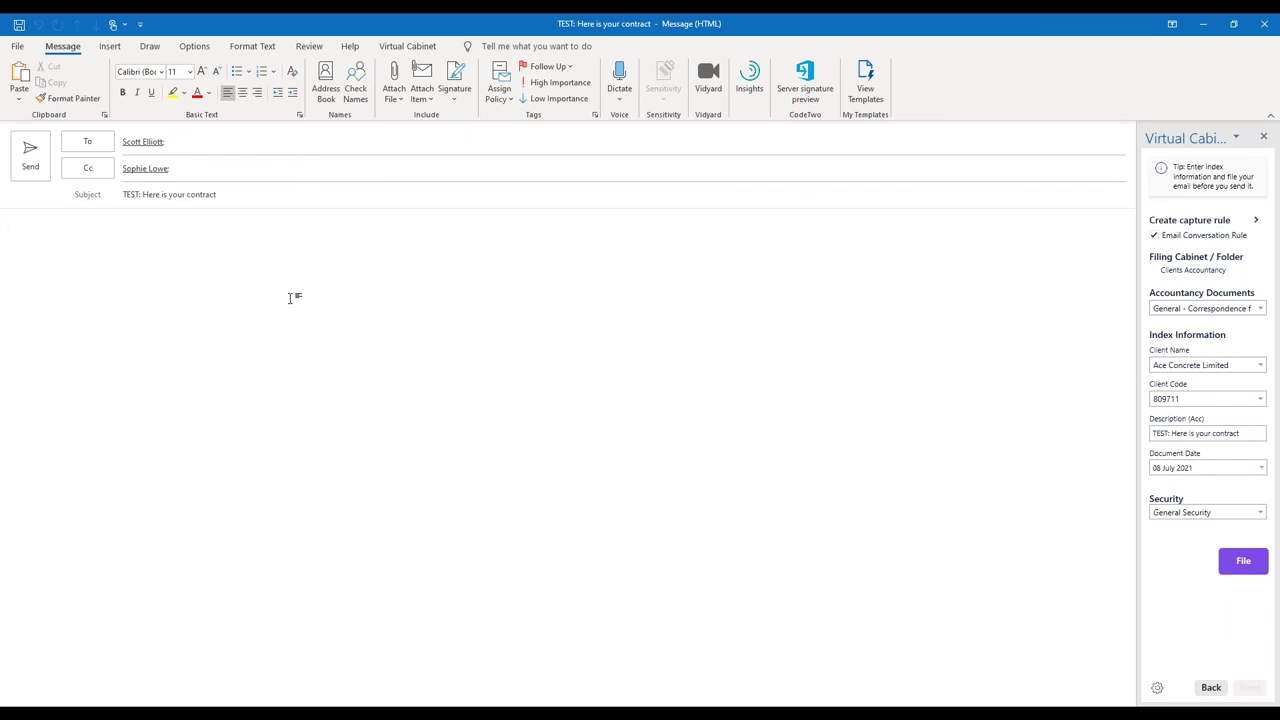
Start attaching a document by searching the Clients Accountancy cabinet in Virtual Cabinet.
{"action": "left_click", "coordinate": [398, 47]}
{"action": "left_click", "coordinate": [168, 90]}
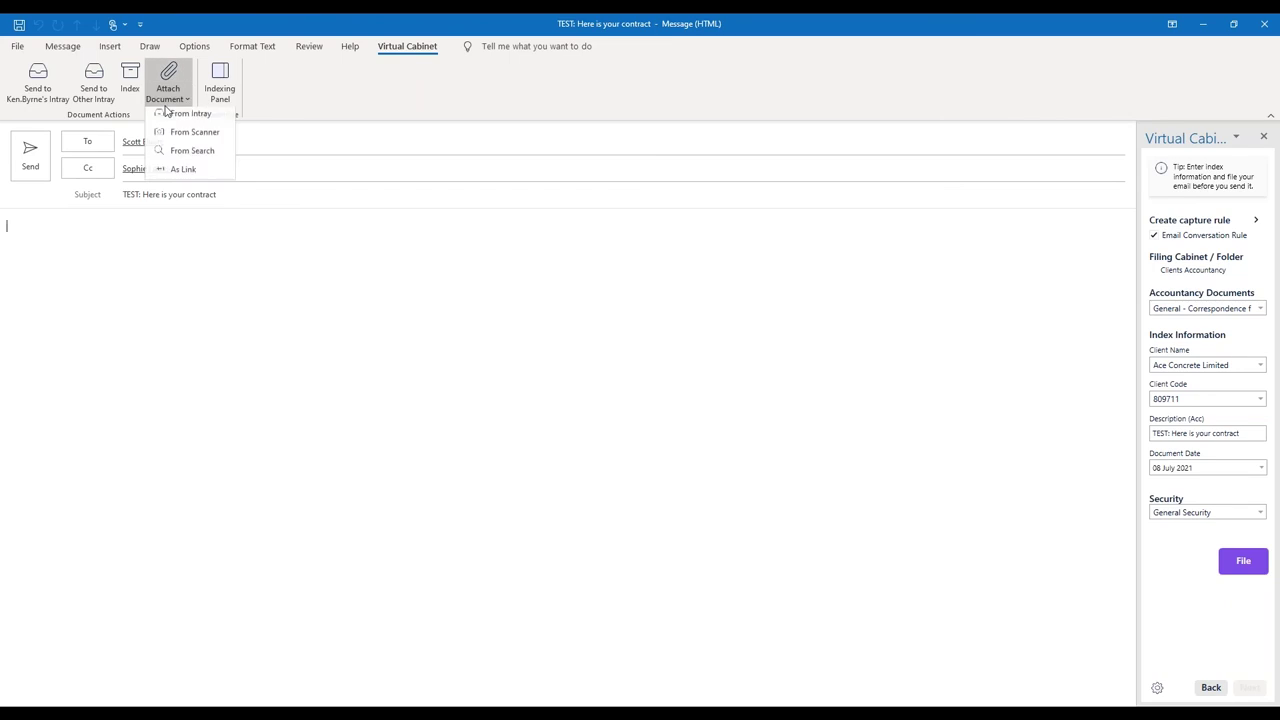
{"action": "left_click", "coordinate": [192, 154]}
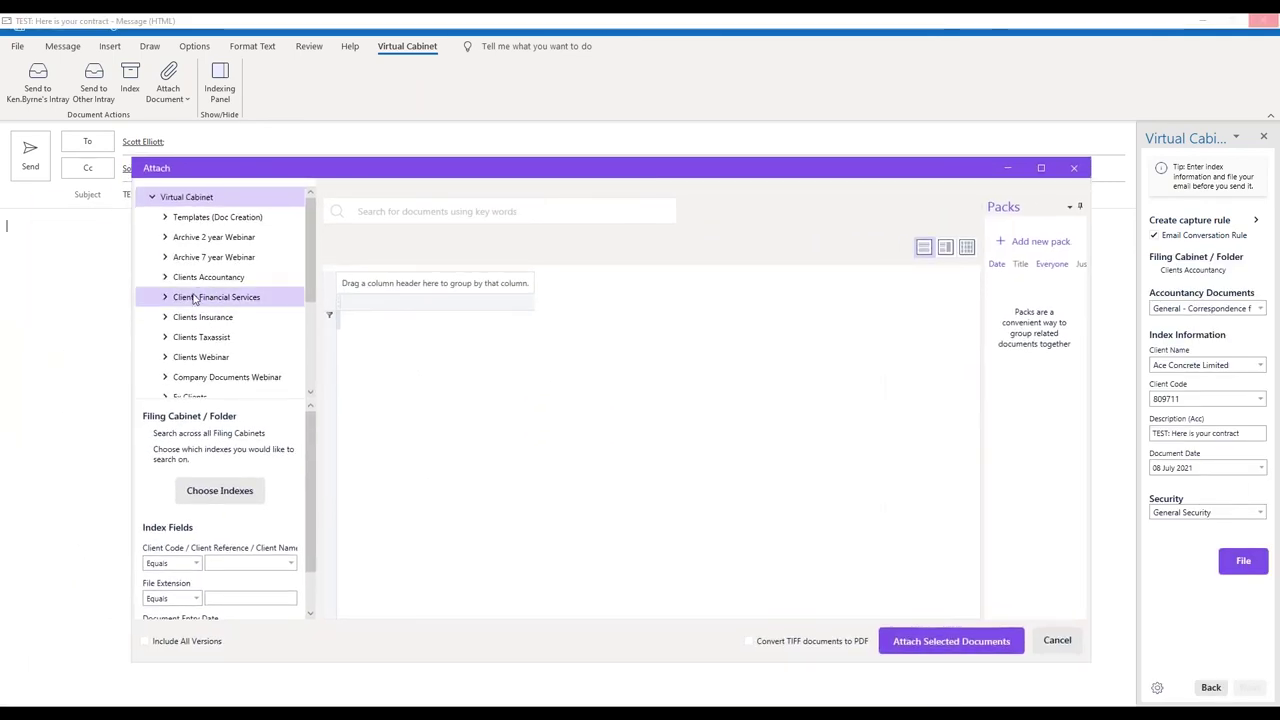
{"action": "left_click", "coordinate": [193, 280]}
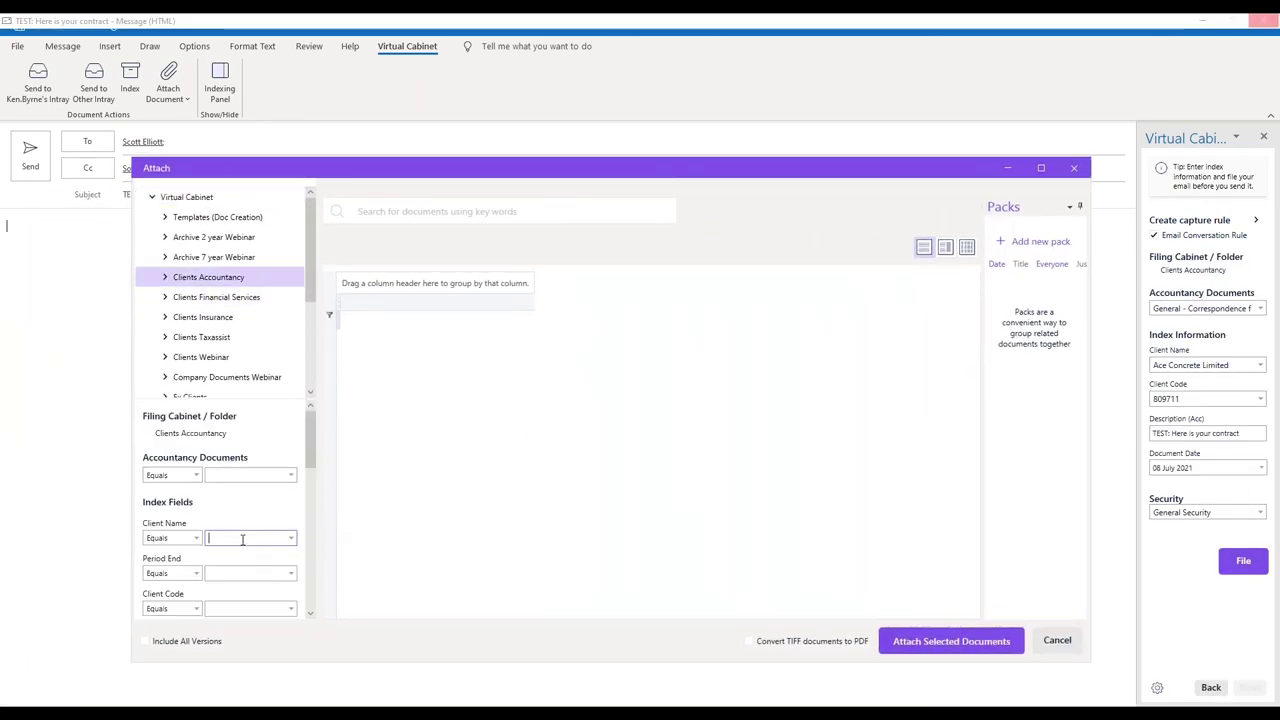
Filter by client Ace Concrete Limited and description 'cont', then attach the Sales Contract document.
{"action": "left_click", "coordinate": [242, 539]}
{"action": "type", "text": "ace"}
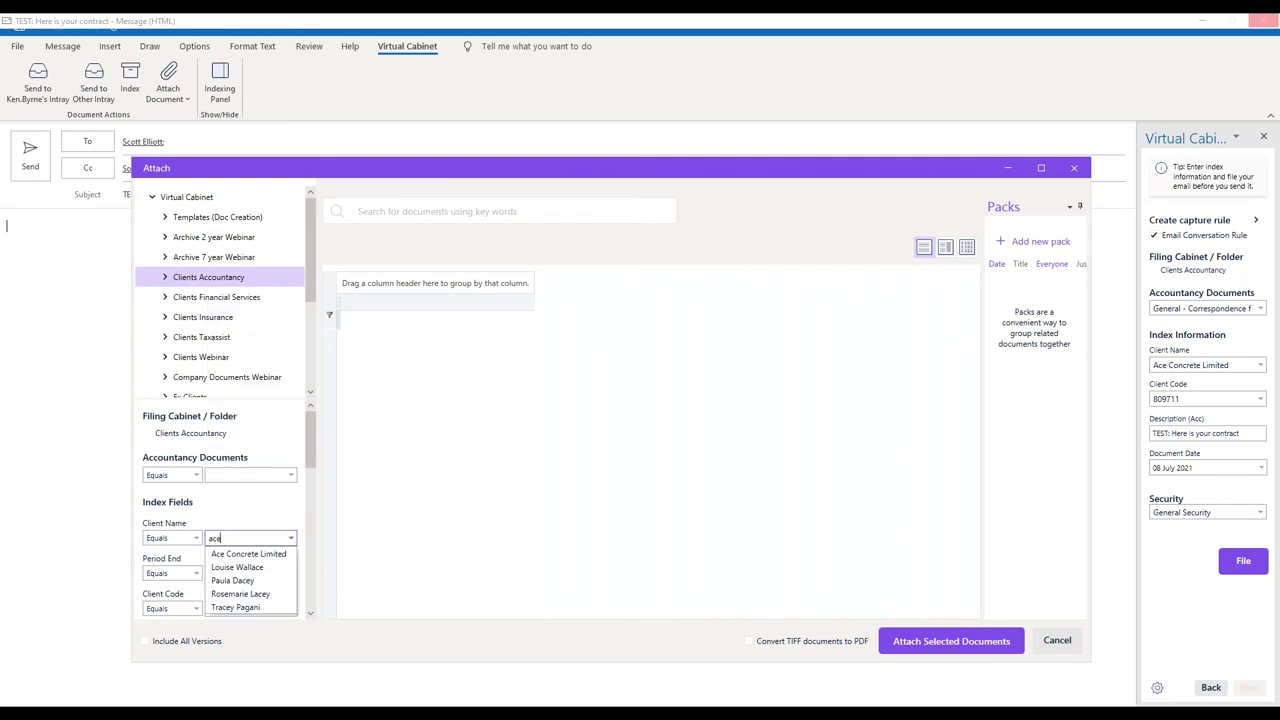
{"action": "left_click", "coordinate": [240, 556]}
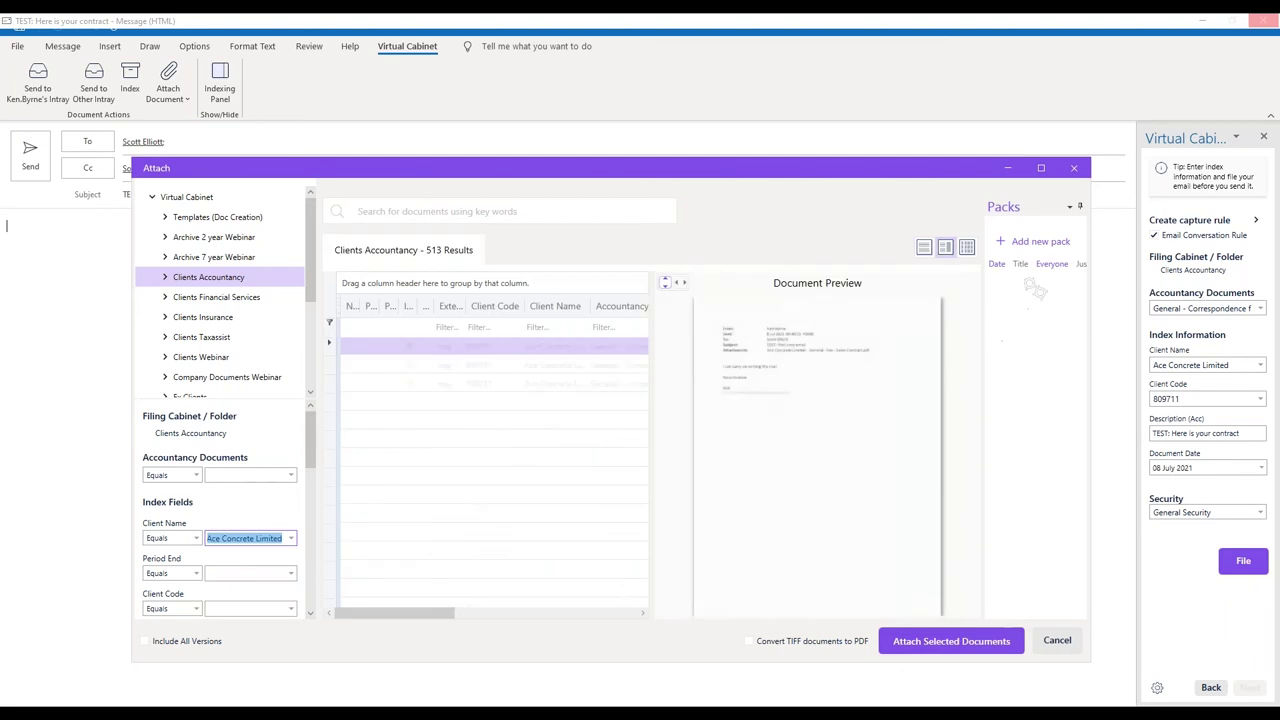
{"action": "left_click_drag", "start_coordinate": [673, 372], "coordinate": [838, 345]}
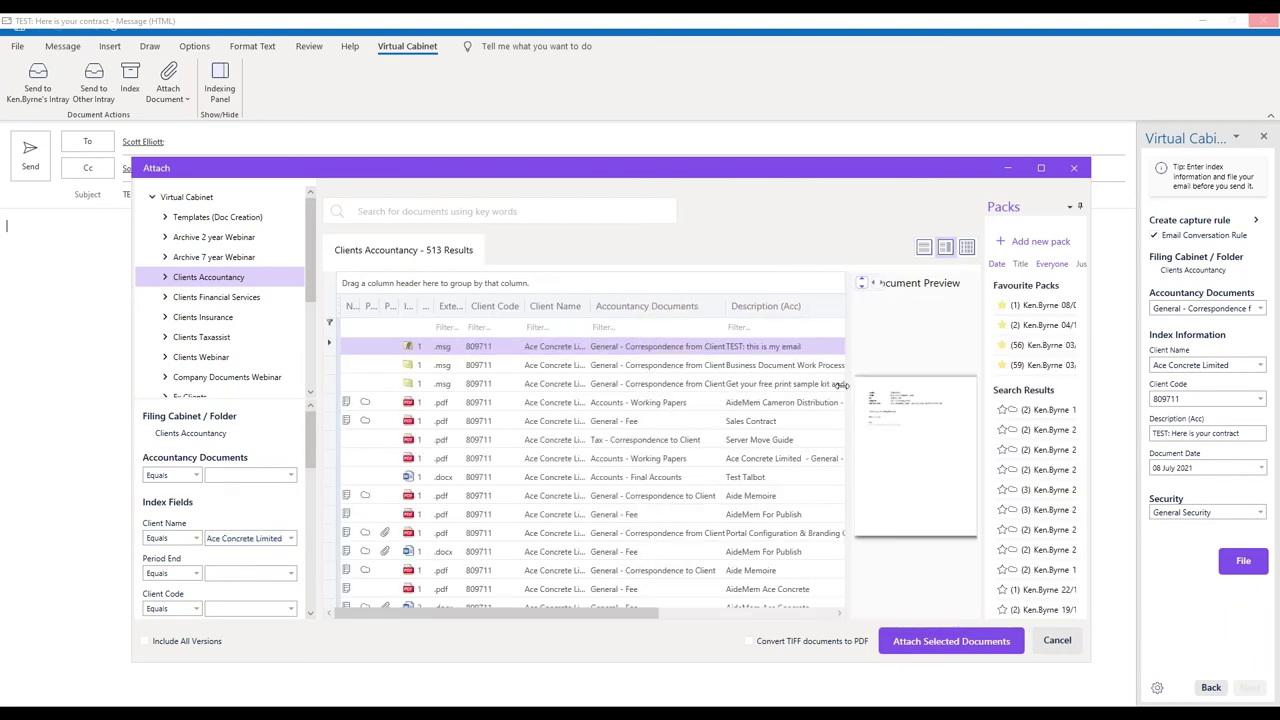
{"action": "left_click", "coordinate": [762, 328]}
{"action": "type", "text": "contr"}
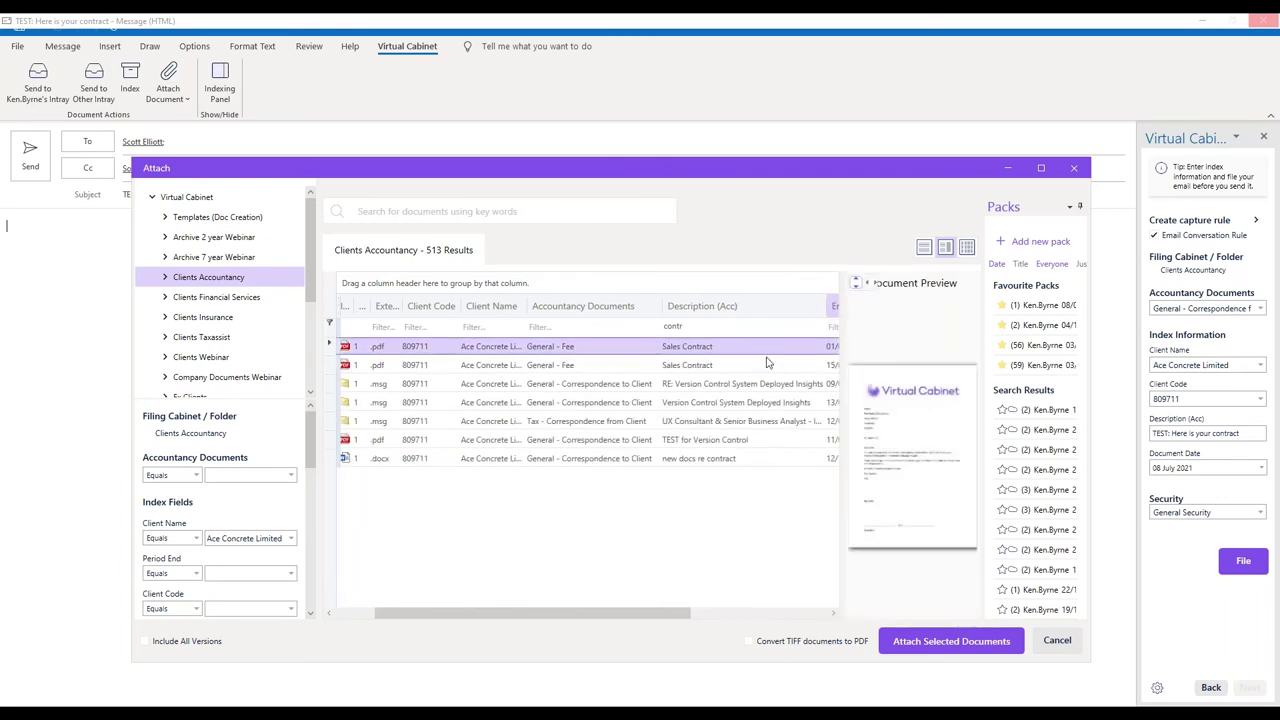
{"action": "left_click", "coordinate": [1044, 168]}
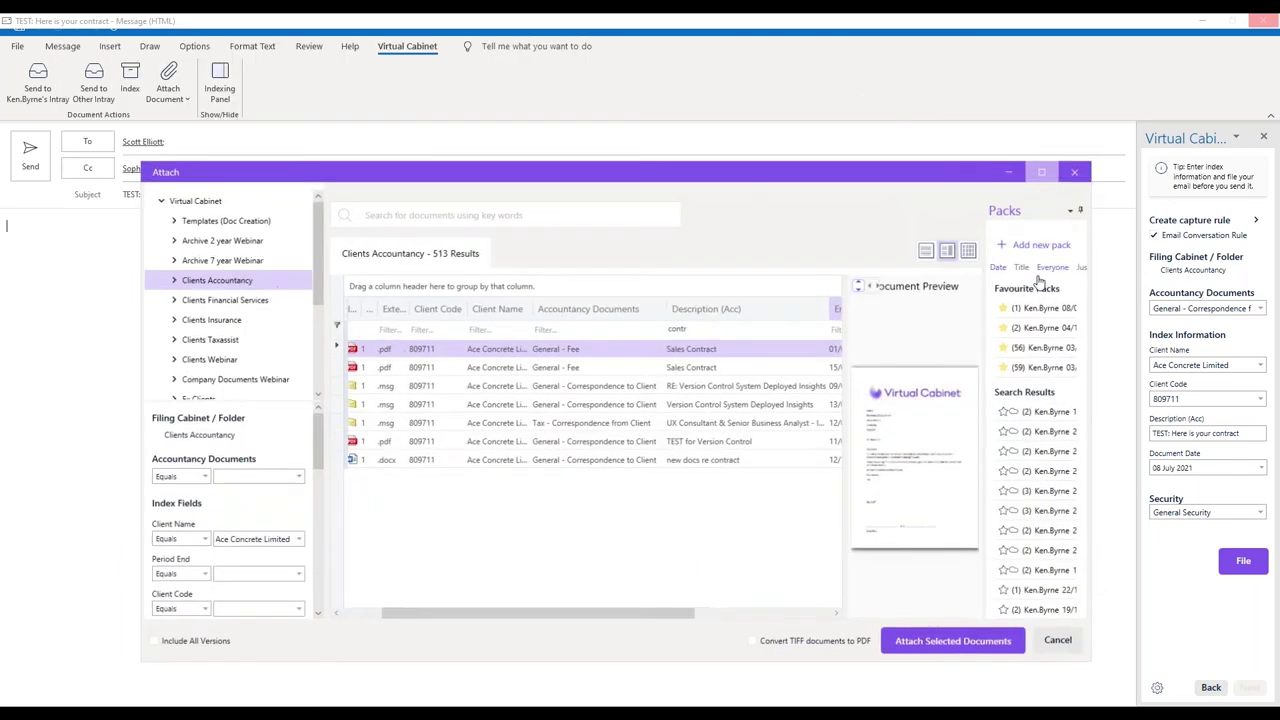
{"action": "left_click", "coordinate": [1120, 690]}
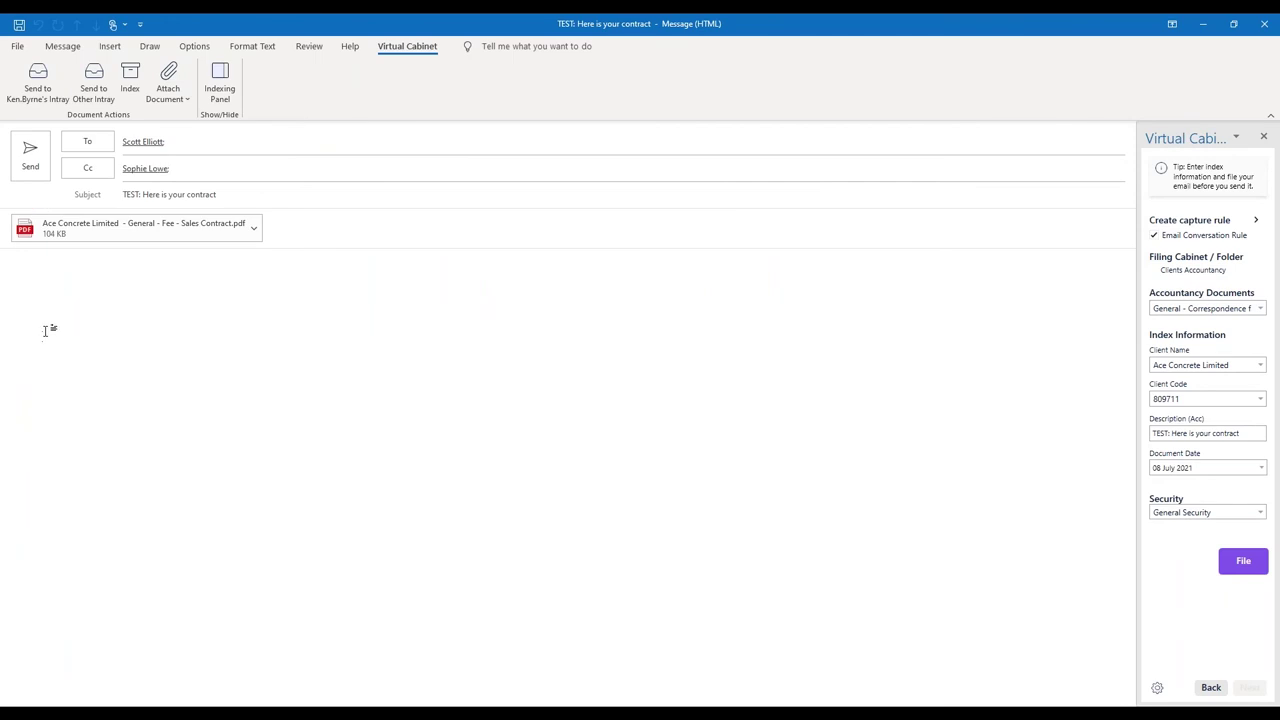
Write the body 'Here is your contract' and 'I canadd further details and test', mark it for filing, and send.
{"action": "type", "text": "Here is your contract"}
{"action": "left_click", "coordinate": [1247, 562]}
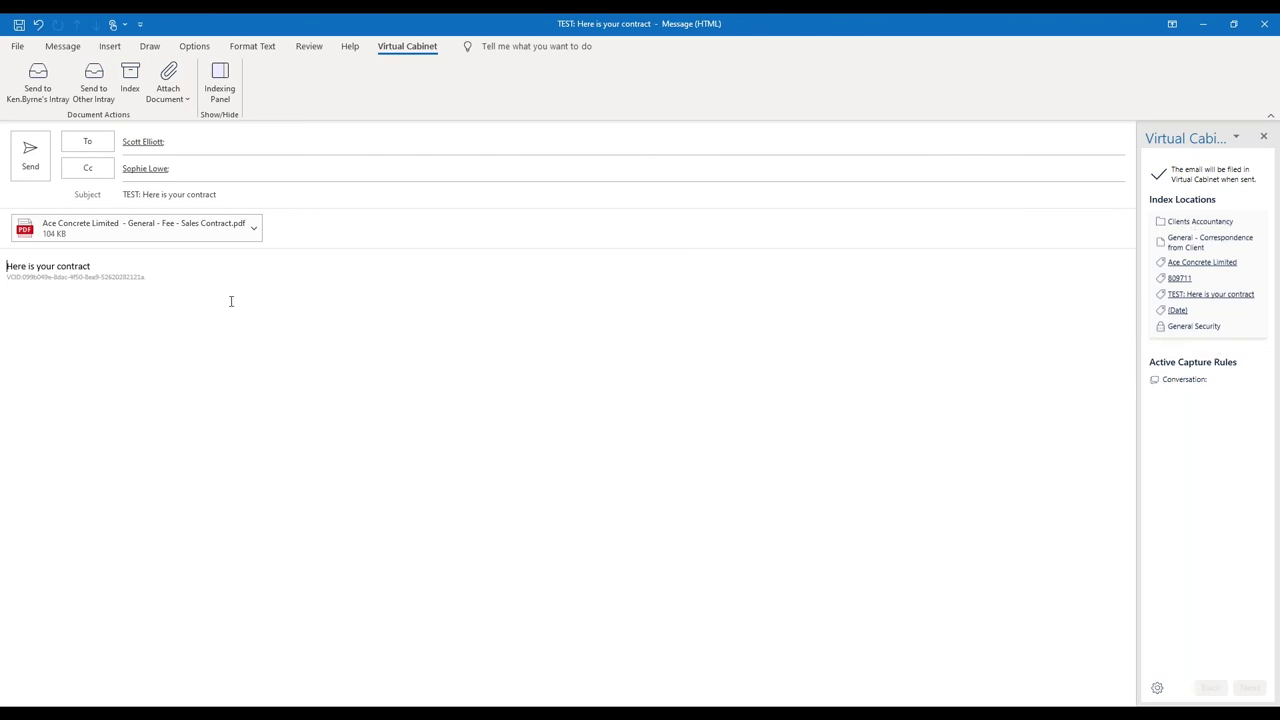
{"action": "left_click", "coordinate": [251, 271]}
{"action": "key", "text": "Return"}
{"action": "key", "text": "Return"}
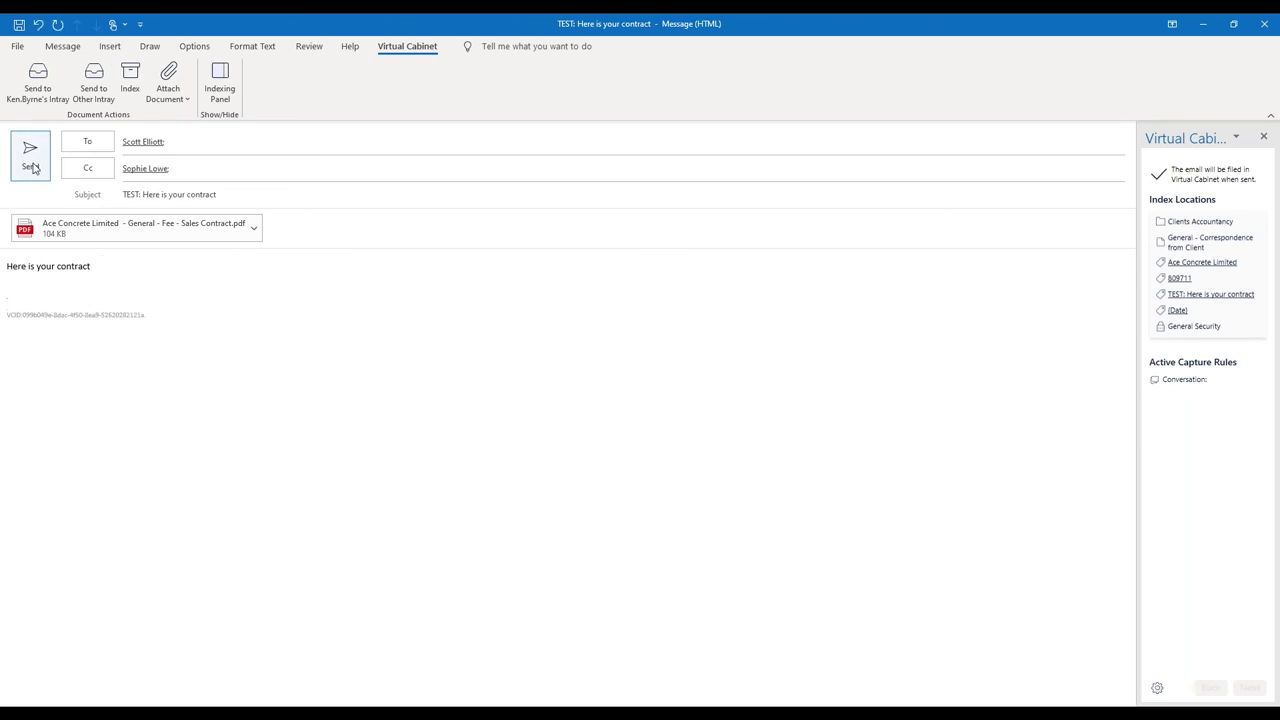
{"action": "type", "text": "I canadd further details and test"}
{"action": "key", "text": "Return"}
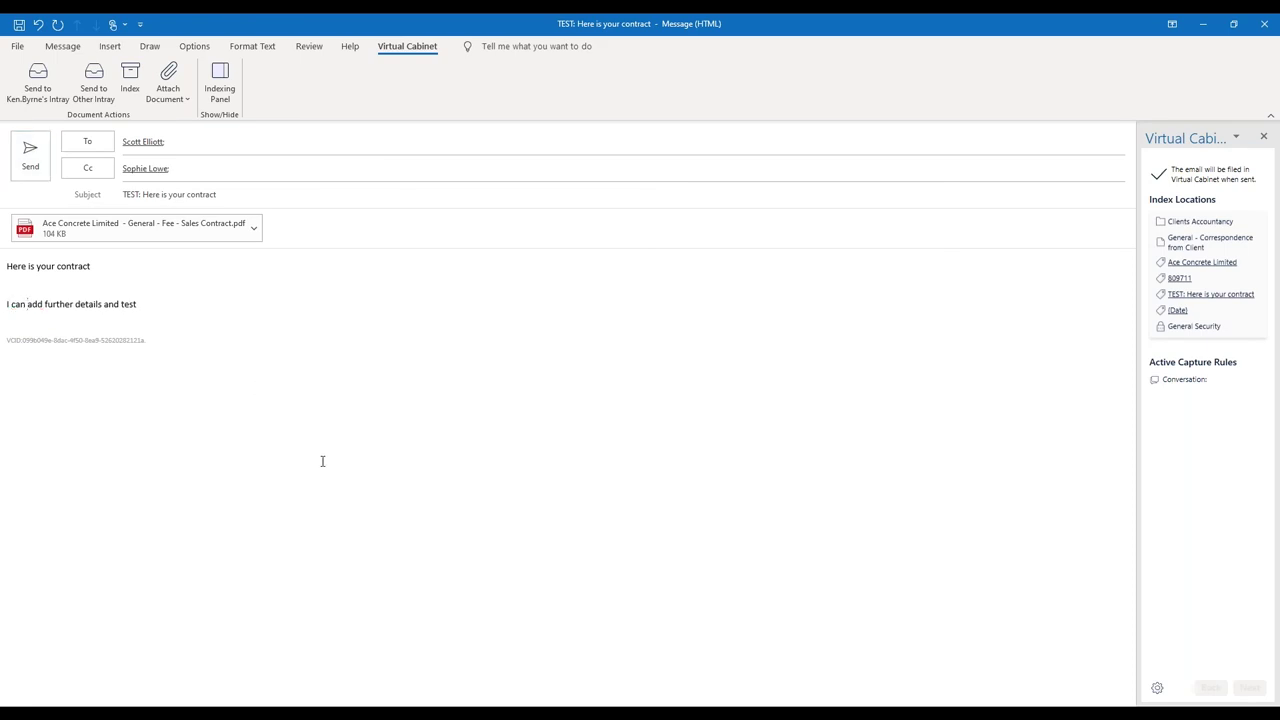
{"action": "left_click", "coordinate": [32, 157]}
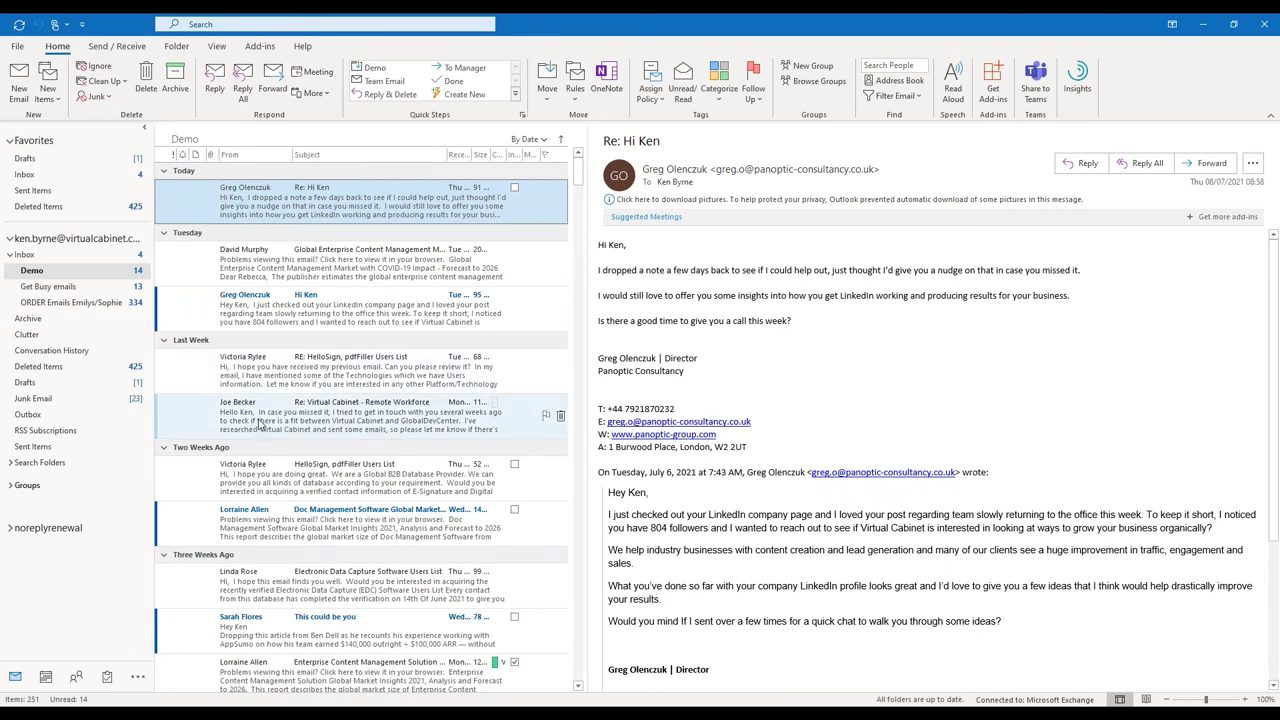
{"action": "left_click", "coordinate": [28, 447]}
{"action": "double_click", "coordinate": [330, 198]}
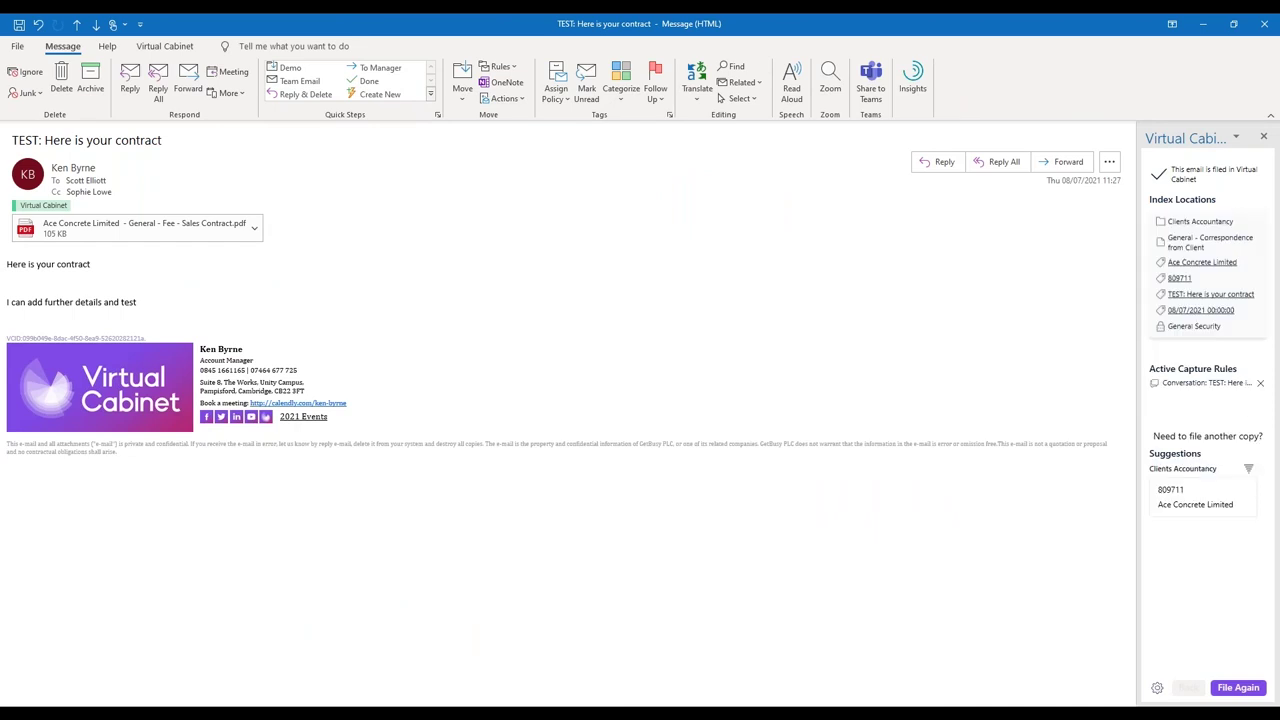
{"action": "mouse_move", "coordinate": [89, 180]}
{"action": "left_click", "coordinate": [1264, 23]}
{"action": "left_click", "coordinate": [60, 272]}
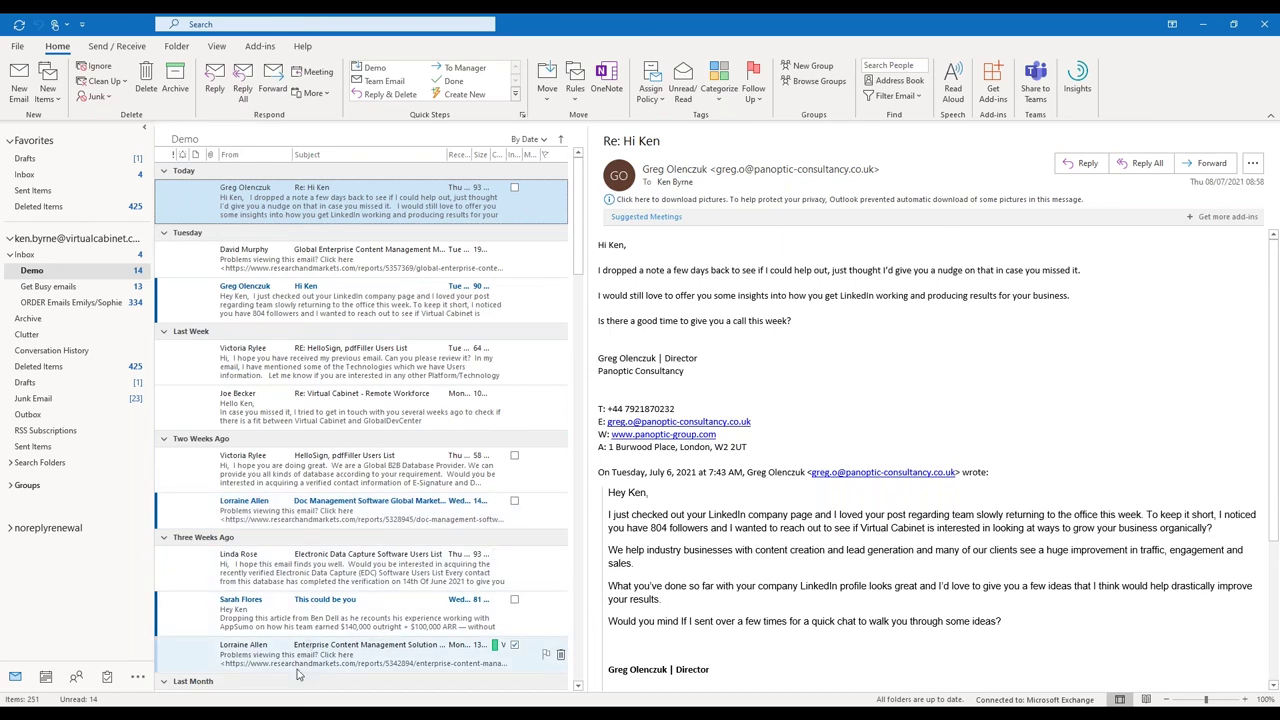
Open the Enterprise Content Management Solution email from the Demo list in its own window.
{"action": "left_click", "coordinate": [376, 655]}
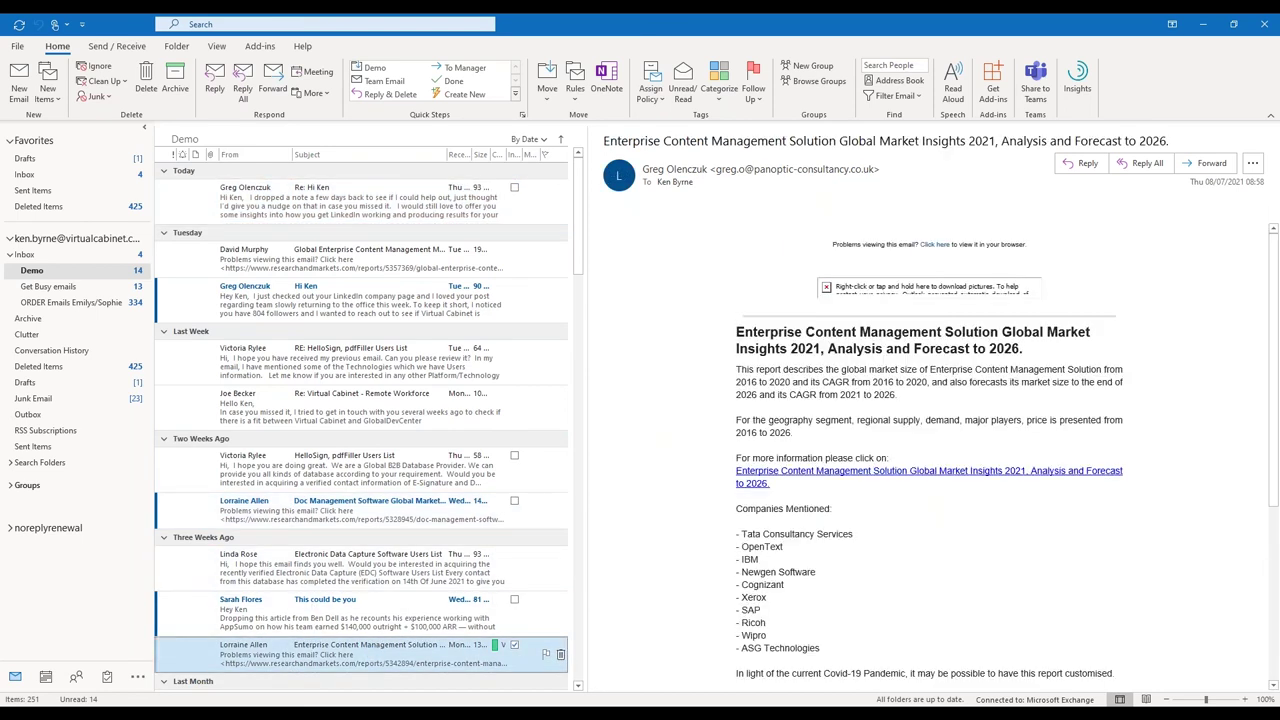
{"action": "double_click", "coordinate": [376, 655]}
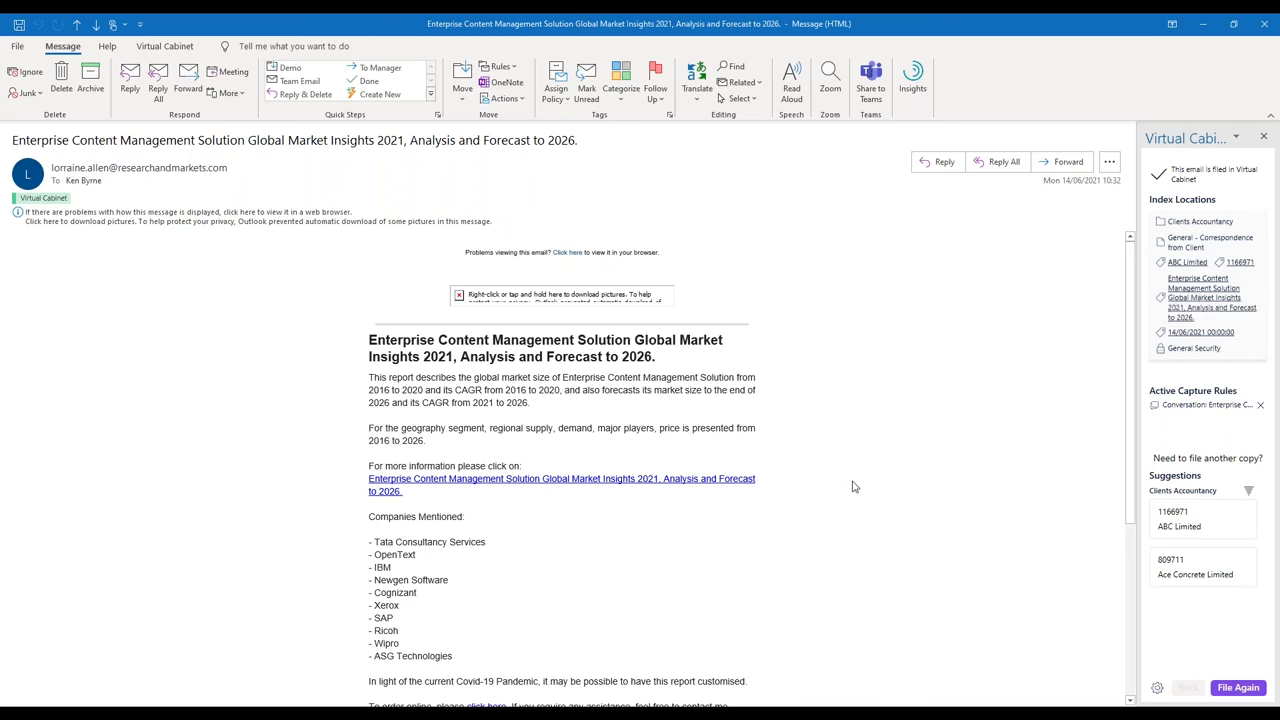
{"action": "mouse_move", "coordinate": [1208, 413]}
Reply with a greeting, 'I'm interested can you give me a call', and a sign-off, then send.
{"action": "left_click", "coordinate": [940, 162]}
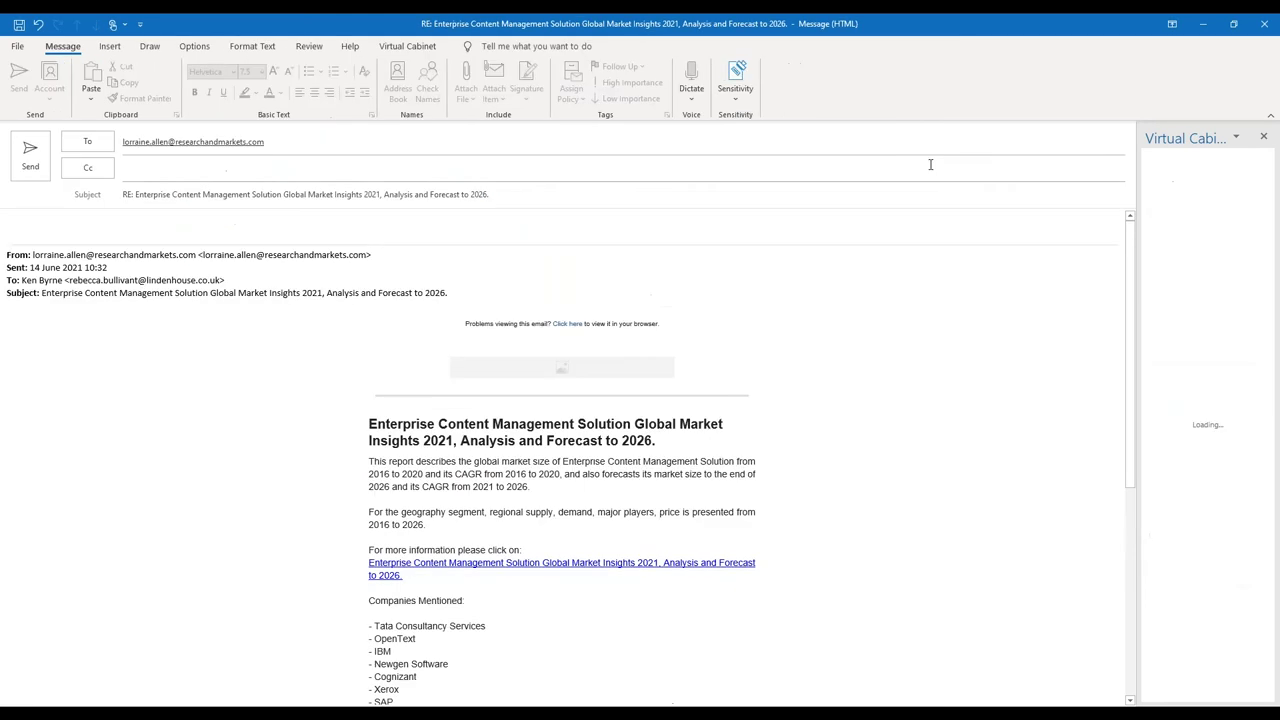
{"action": "type", "text": "Hi Lorraine,"}
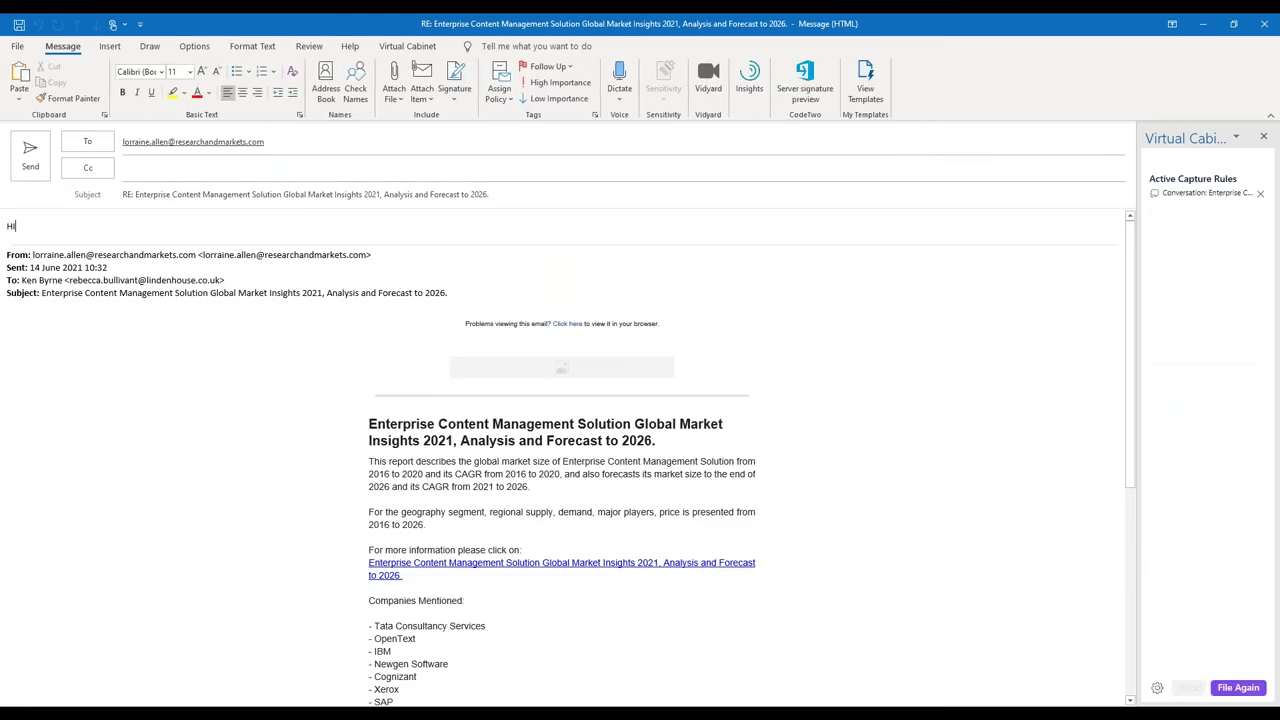
{"action": "key", "text": "Return"}
{"action": "type", "text": "I'm interested can you give me a call"}
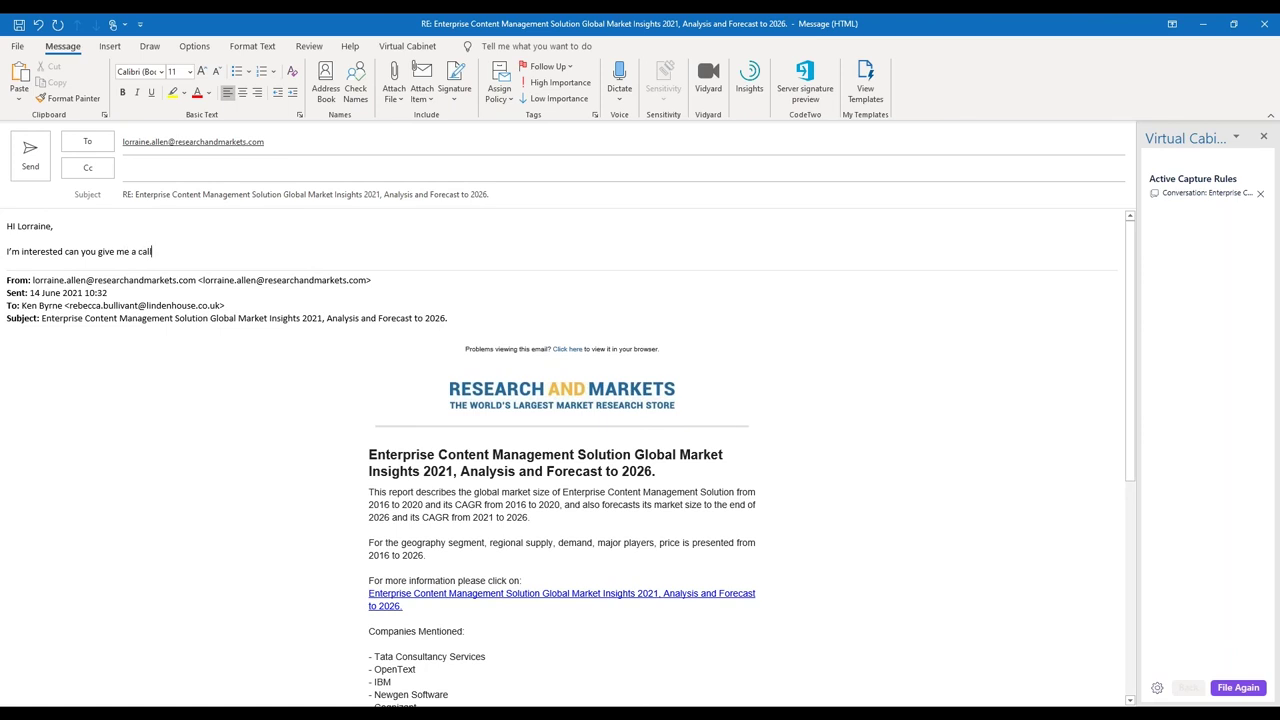
{"action": "key", "text": "Return"}
{"action": "key", "text": "Return"}
{"action": "key", "text": "Return"}
{"action": "type", "text": "Ken"}
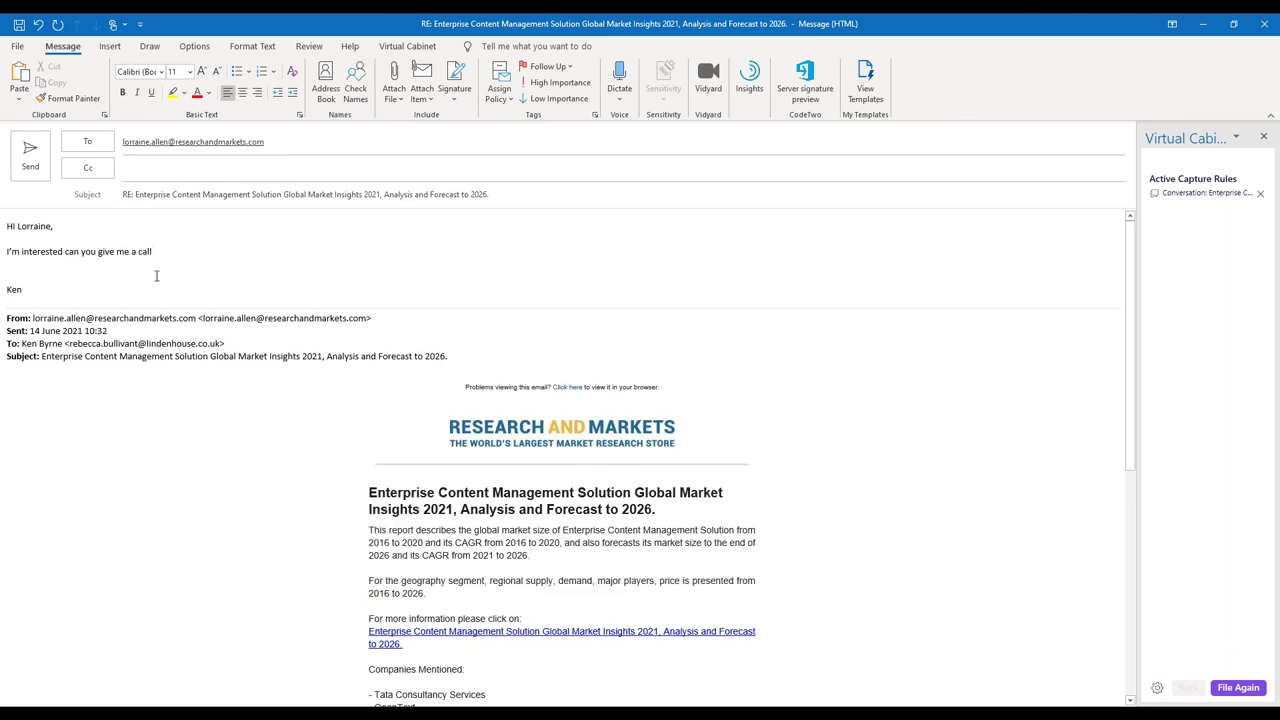
{"action": "left_click", "coordinate": [30, 155]}
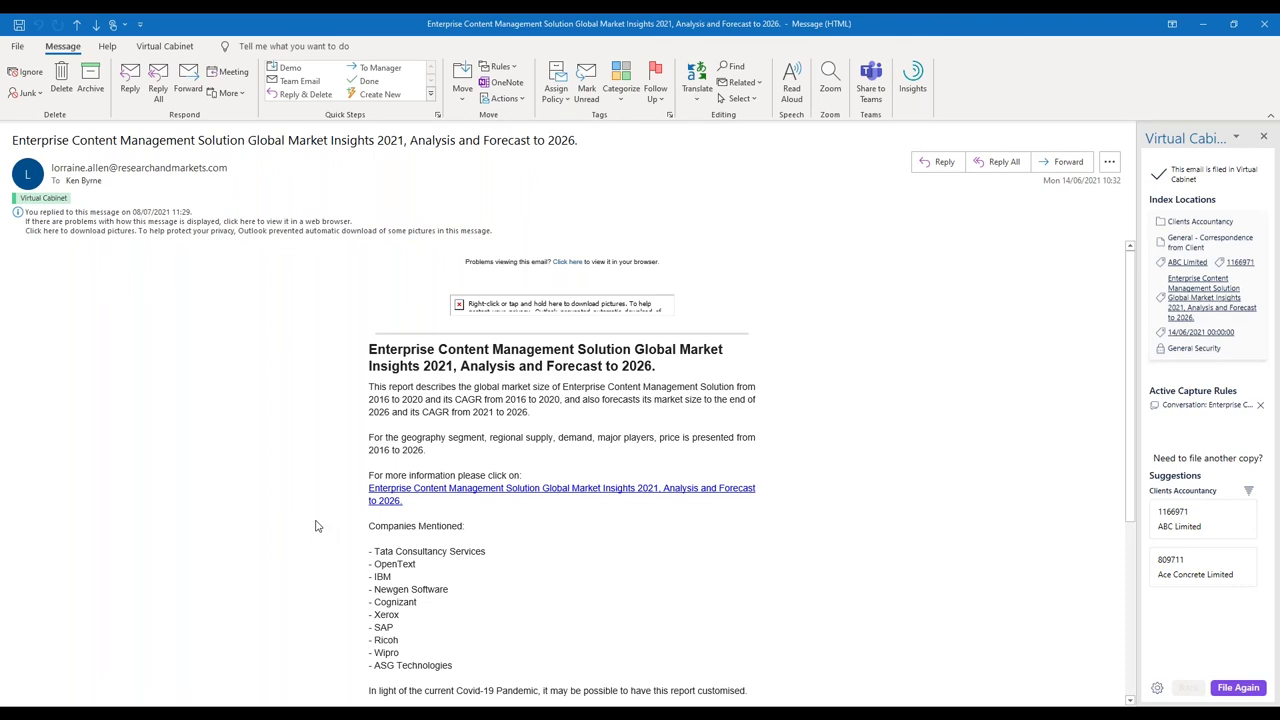
Delete the conversation capture rule, then send a reply saying 'What a result on the football'.
{"action": "left_click", "coordinate": [1260, 405]}
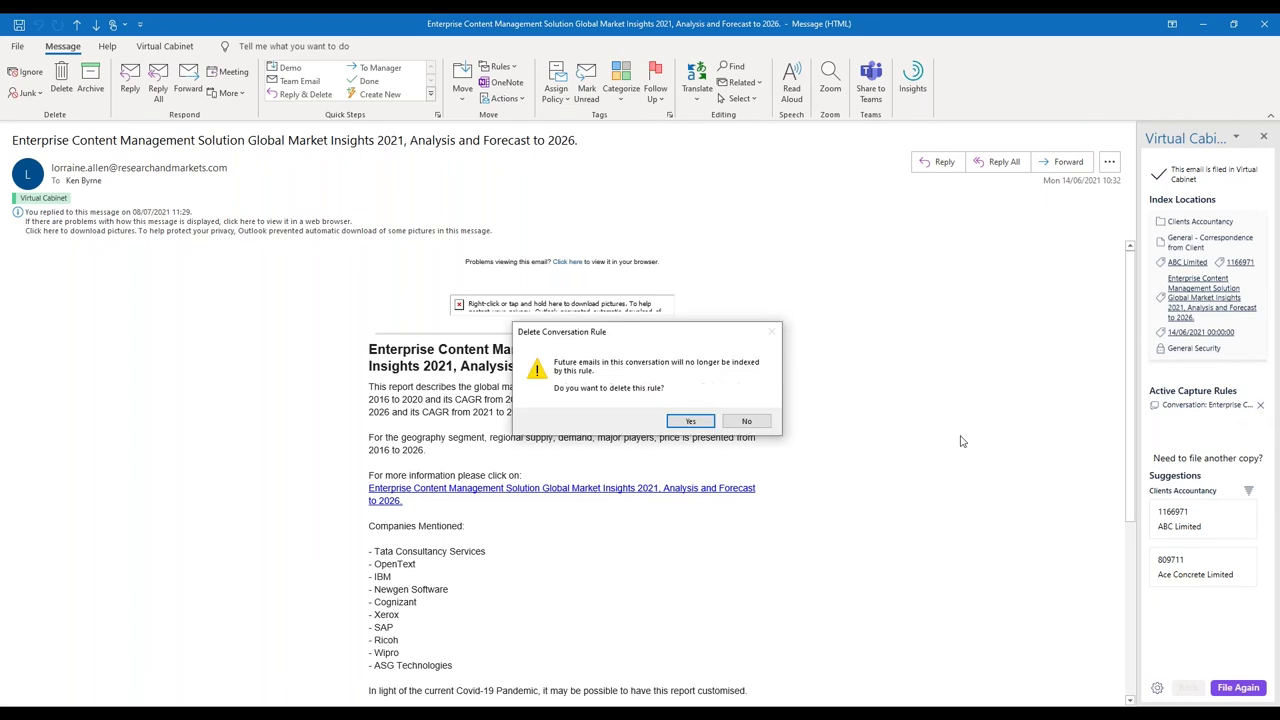
{"action": "left_click", "coordinate": [692, 421]}
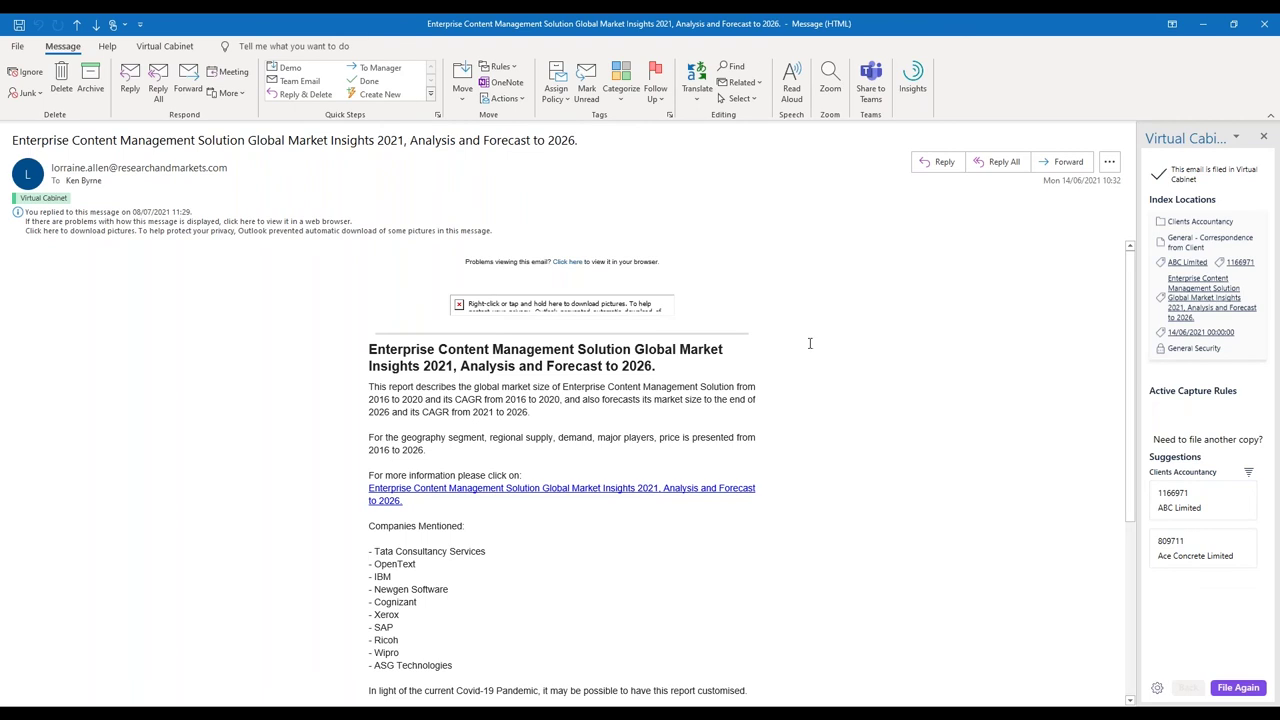
{"action": "left_click", "coordinate": [130, 82]}
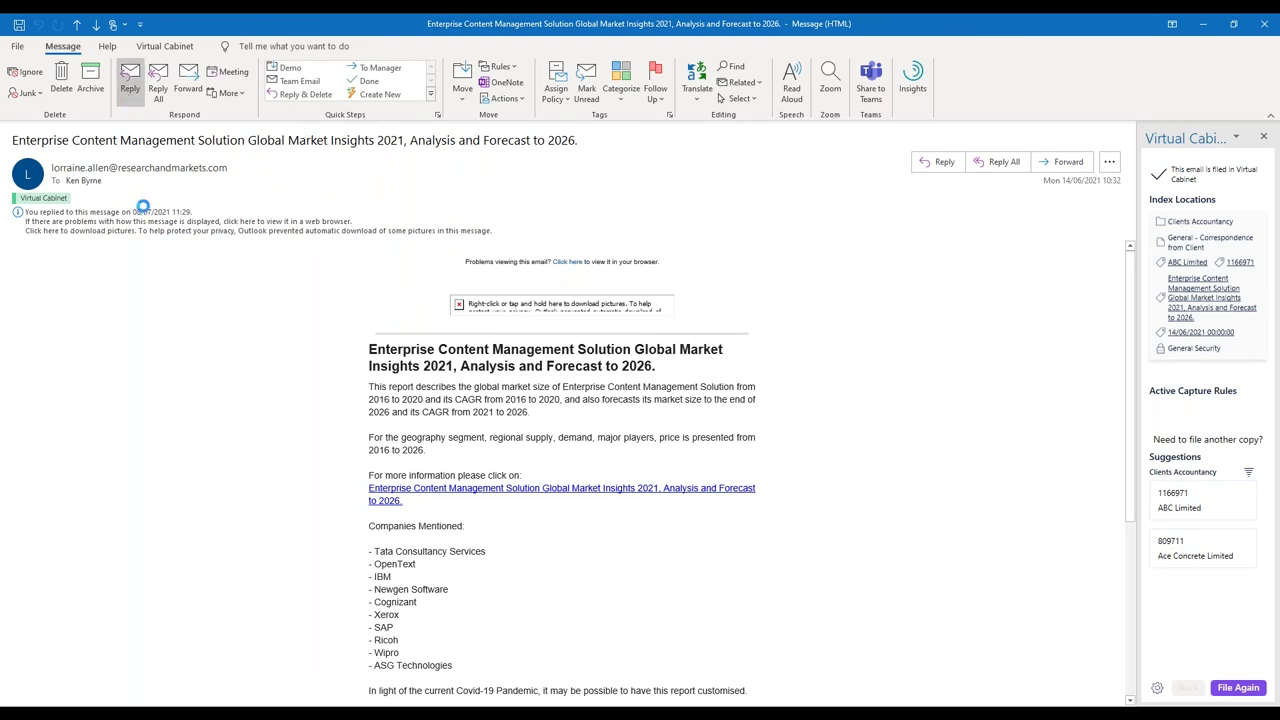
{"action": "type", "text": "What a result on the footbal"}
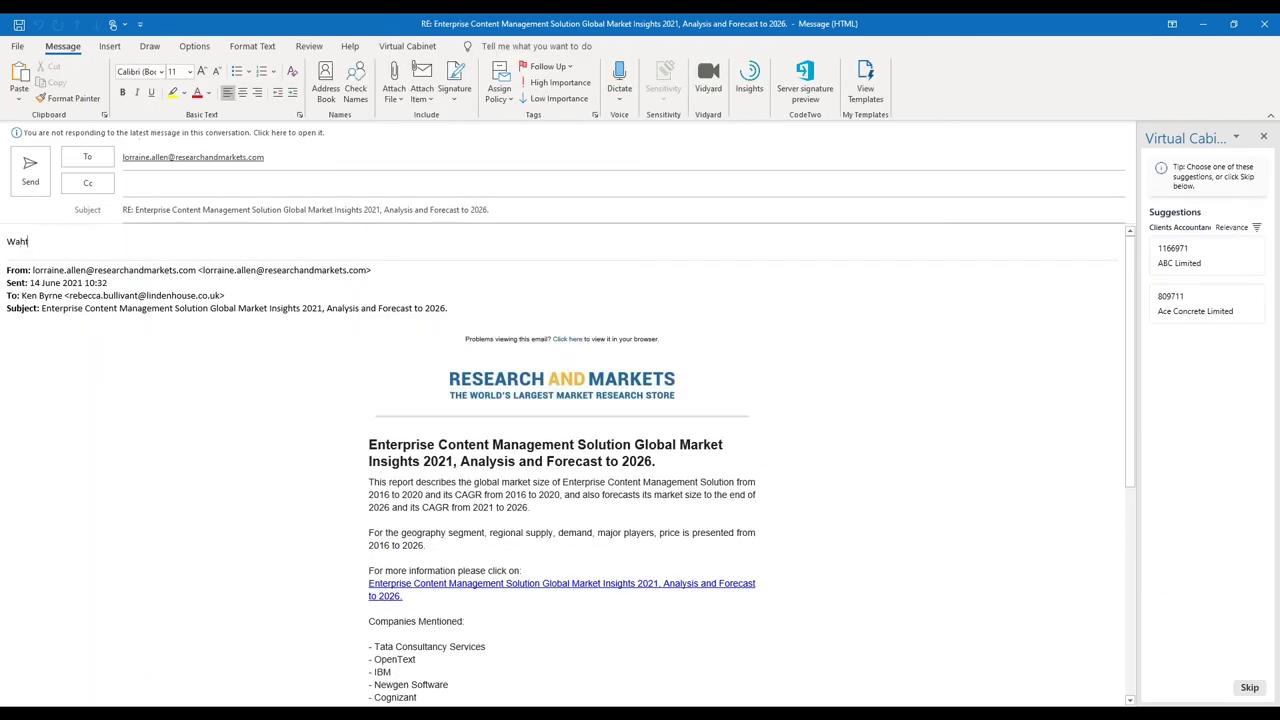
{"action": "type", "text": "l"}
{"action": "key", "text": "Return"}
{"action": "key", "text": "Return"}
{"action": "type", "text": "Ken"}
{"action": "key", "text": "ctrl+Return"}
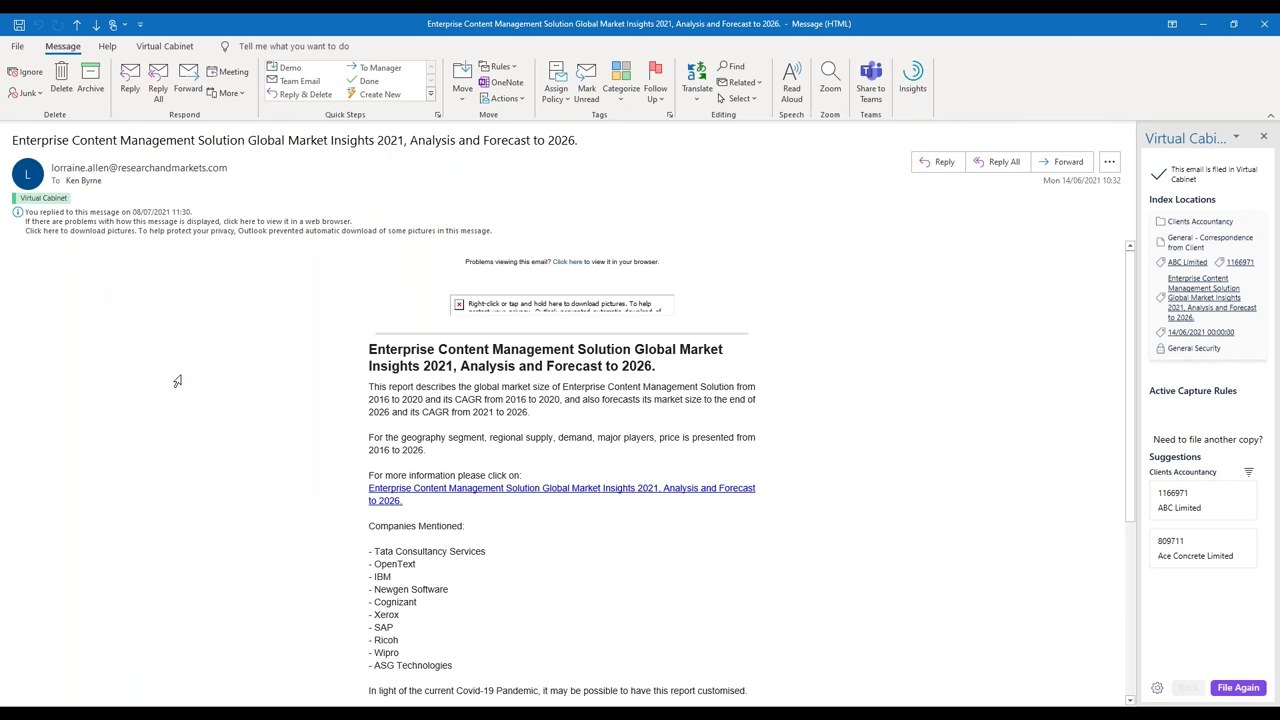
{"action": "mouse_move", "coordinate": [71, 168]}
{"action": "left_click", "coordinate": [1194, 266]}
{"action": "left_click", "coordinate": [1186, 263]}
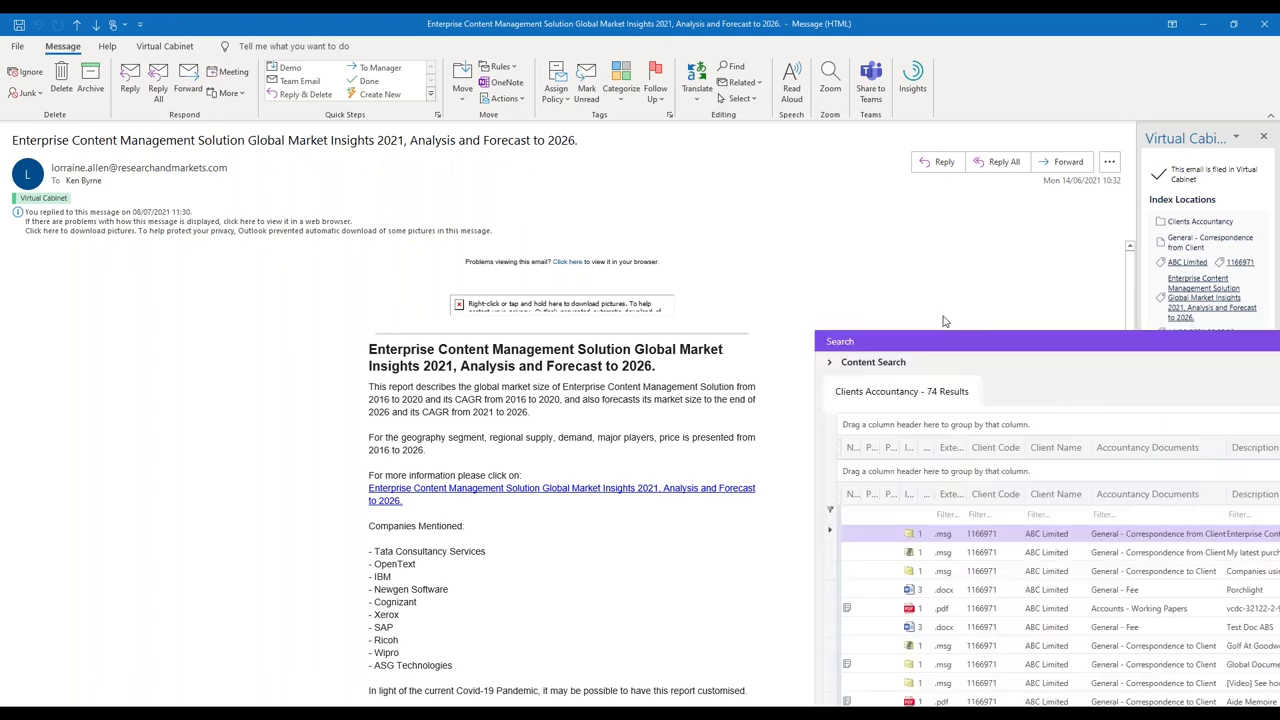
{"action": "left_click", "coordinate": [1114, 206]}
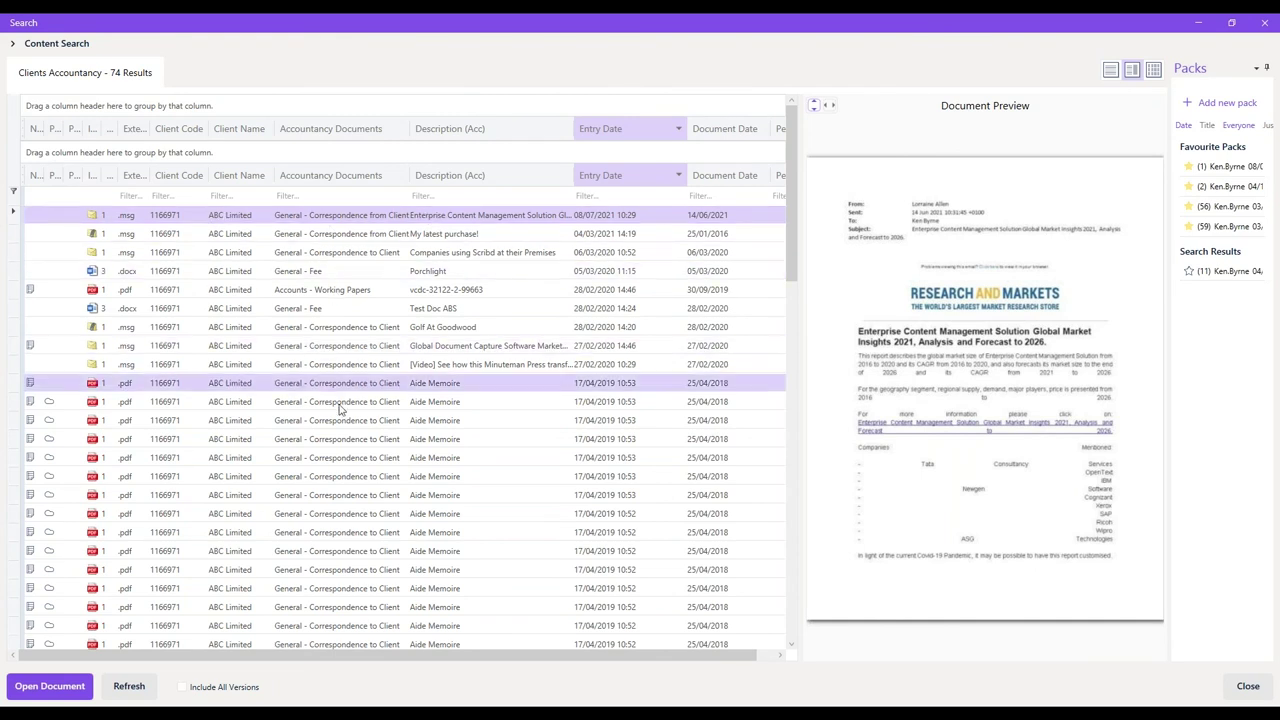
{"action": "left_click", "coordinate": [324, 365]}
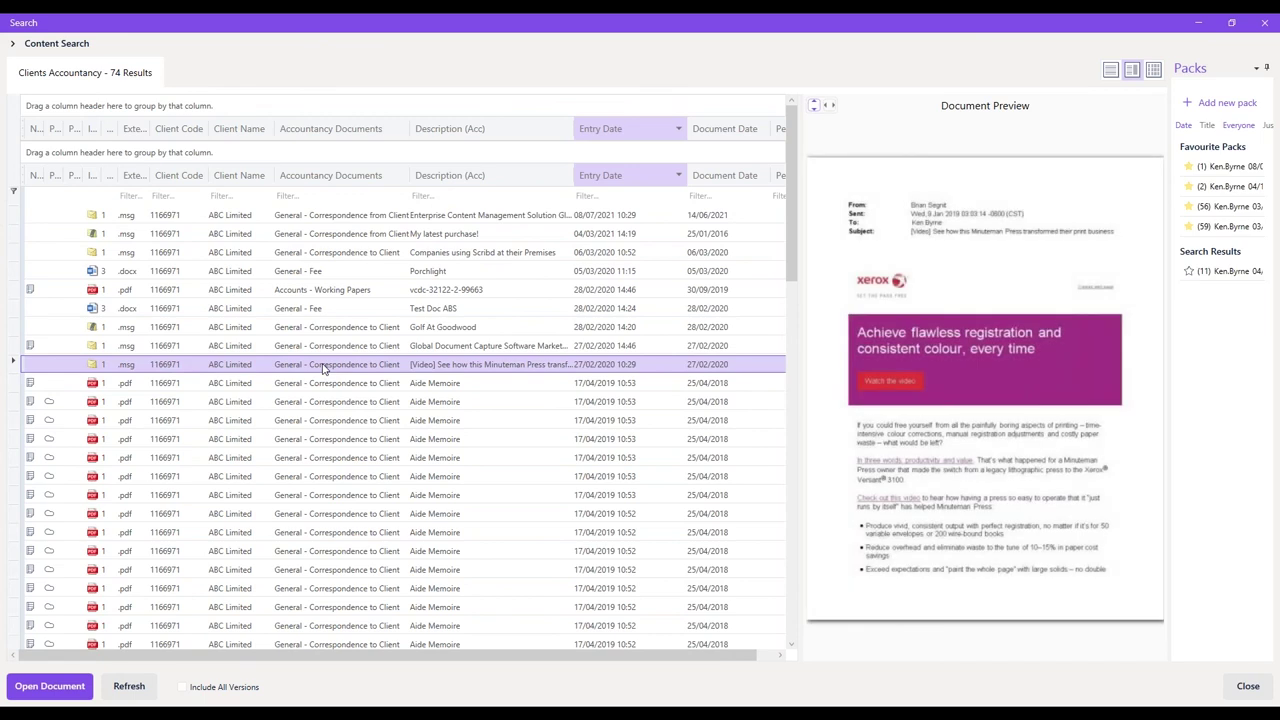
{"action": "left_click", "coordinate": [333, 347]}
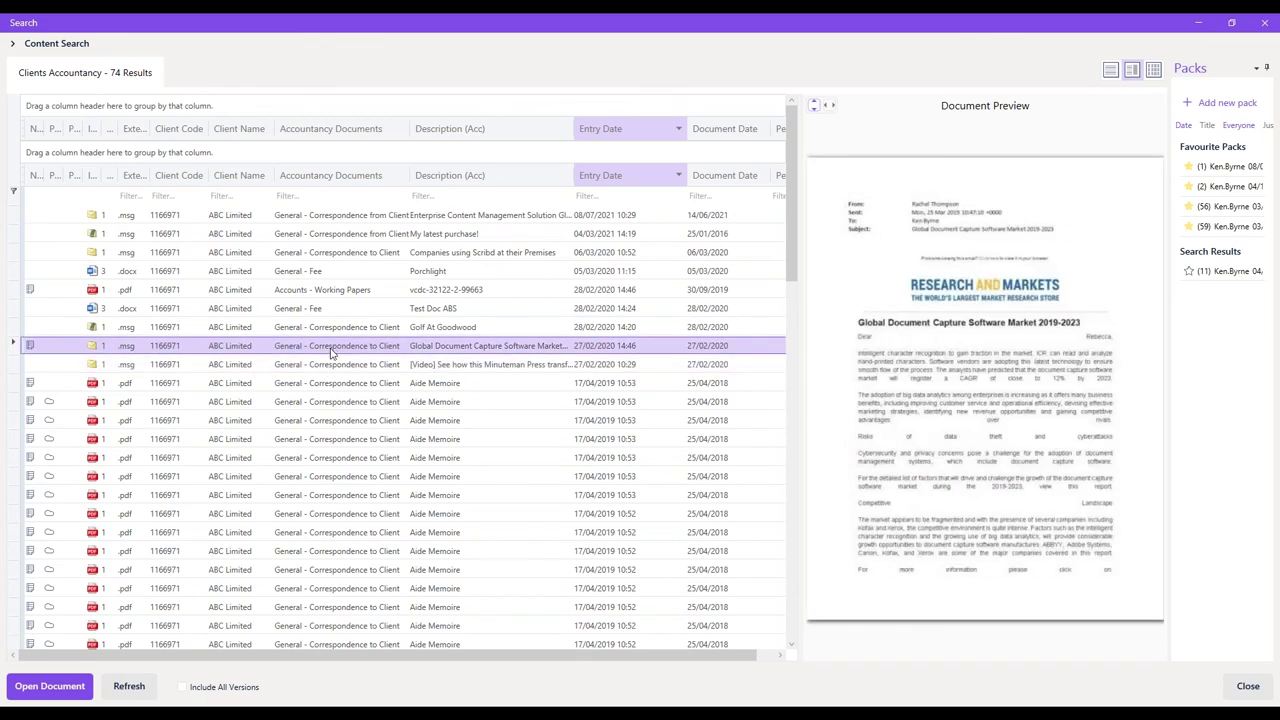
{"action": "left_click", "coordinate": [362, 482]}
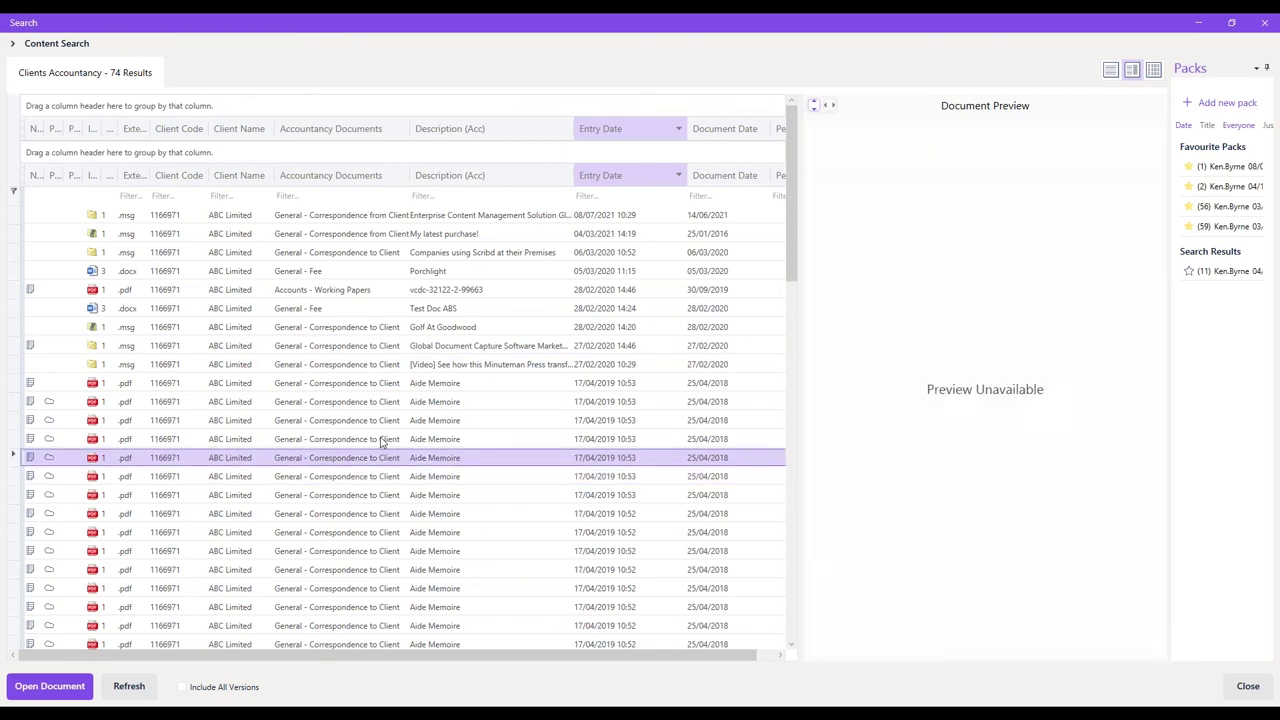
{"action": "left_click", "coordinate": [372, 388]}
{"action": "left_click", "coordinate": [362, 365]}
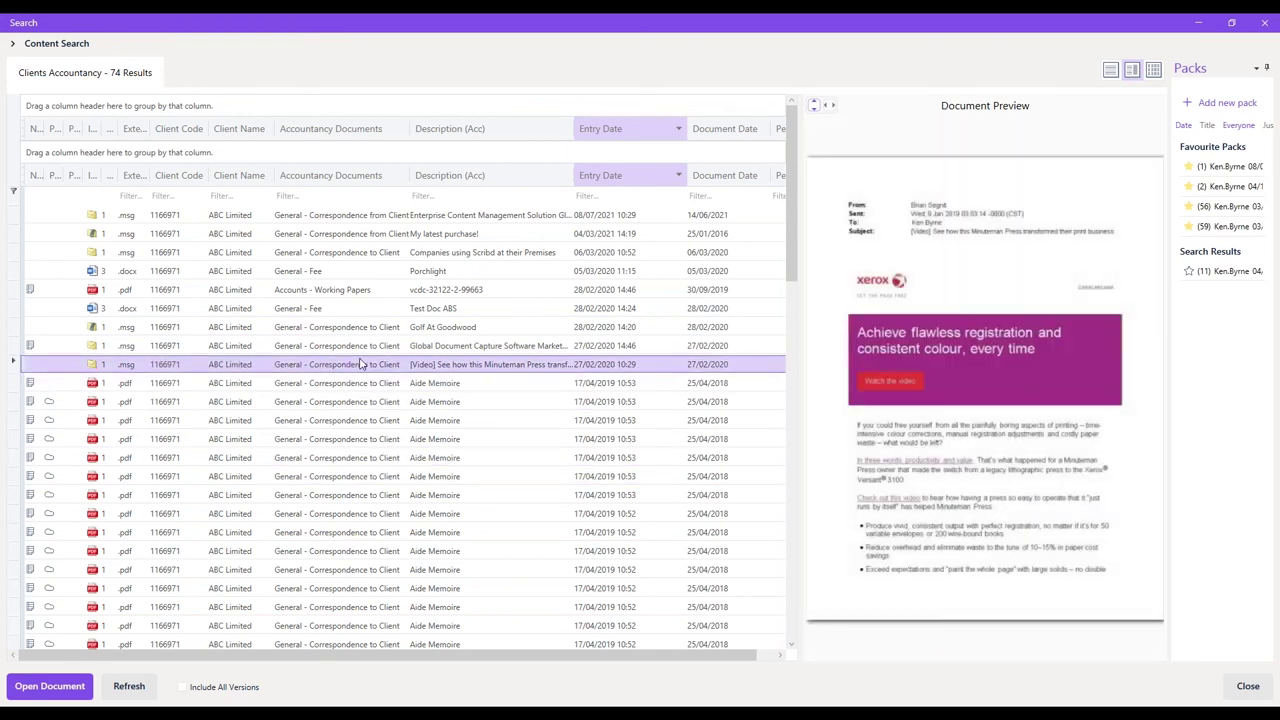
{"action": "left_click", "coordinate": [1263, 23]}
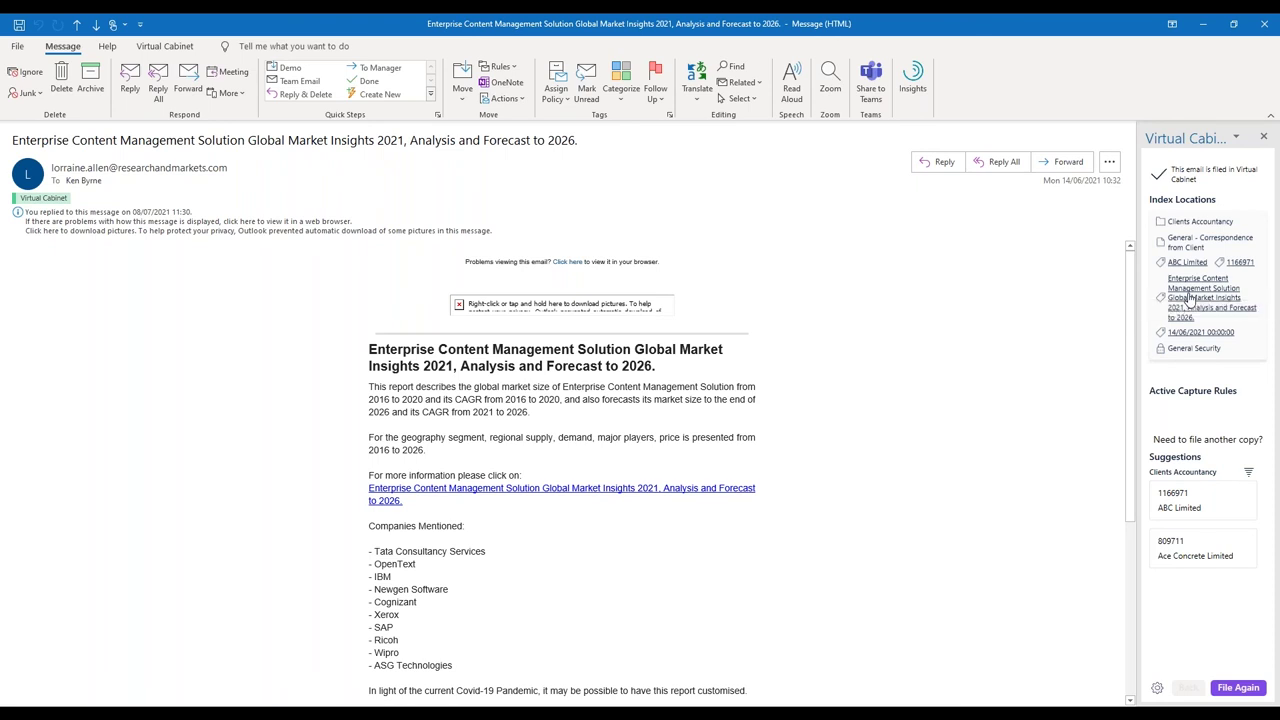
Close the filed message and open the Doc Management Software market insights email in its own window.
{"action": "left_click", "coordinate": [1266, 26]}
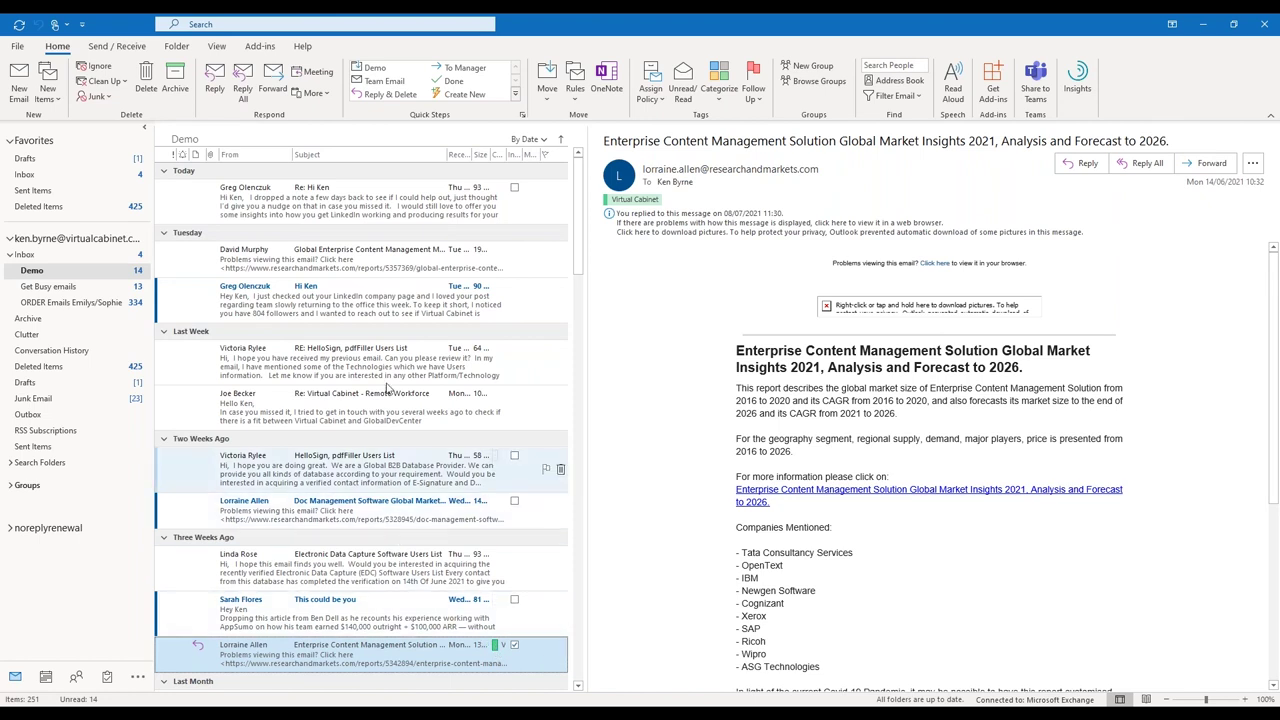
{"action": "left_click", "coordinate": [302, 508]}
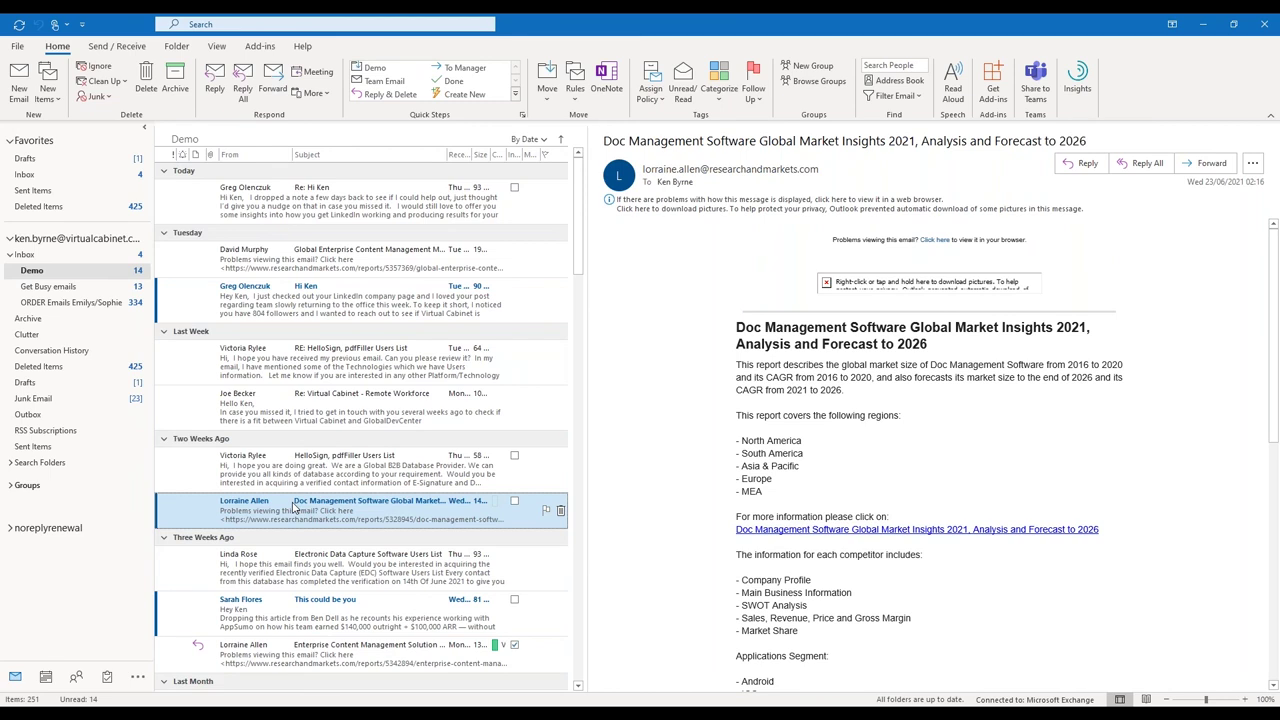
{"action": "double_click", "coordinate": [296, 508]}
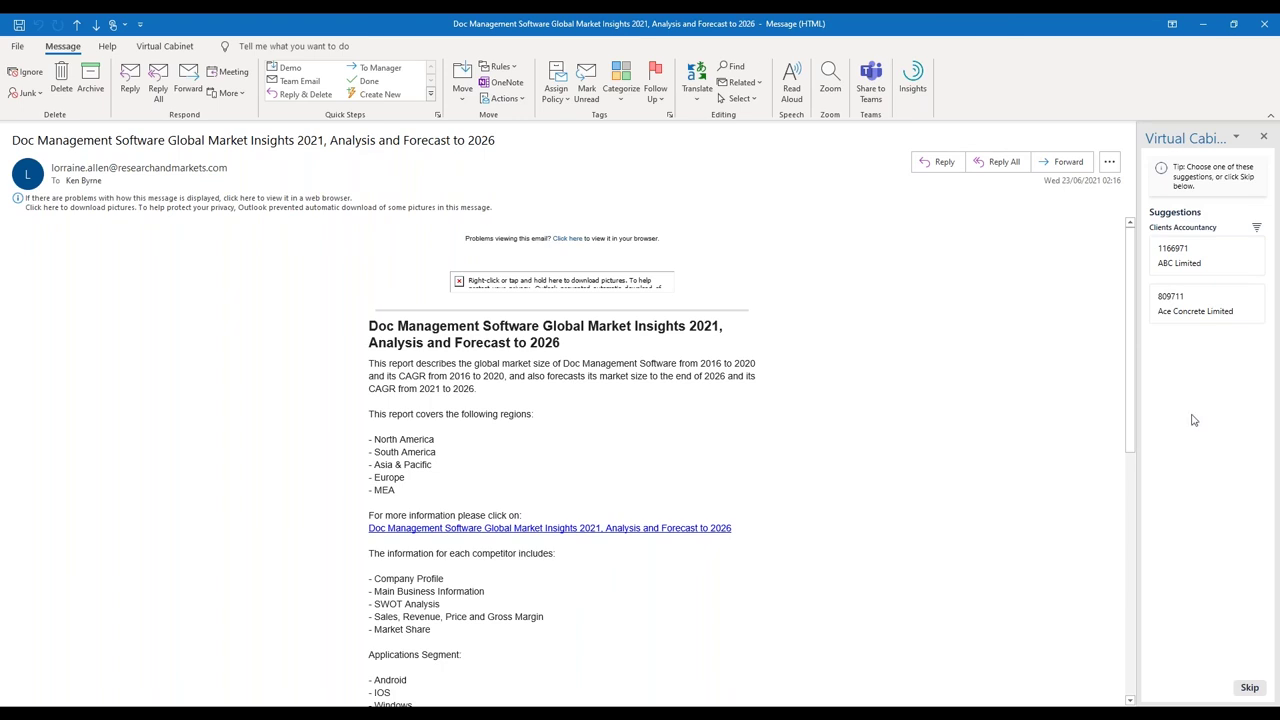
Select the ABC Limited filing suggestion, then close the Doc Management email without filing it.
{"action": "left_click", "coordinate": [1192, 264]}
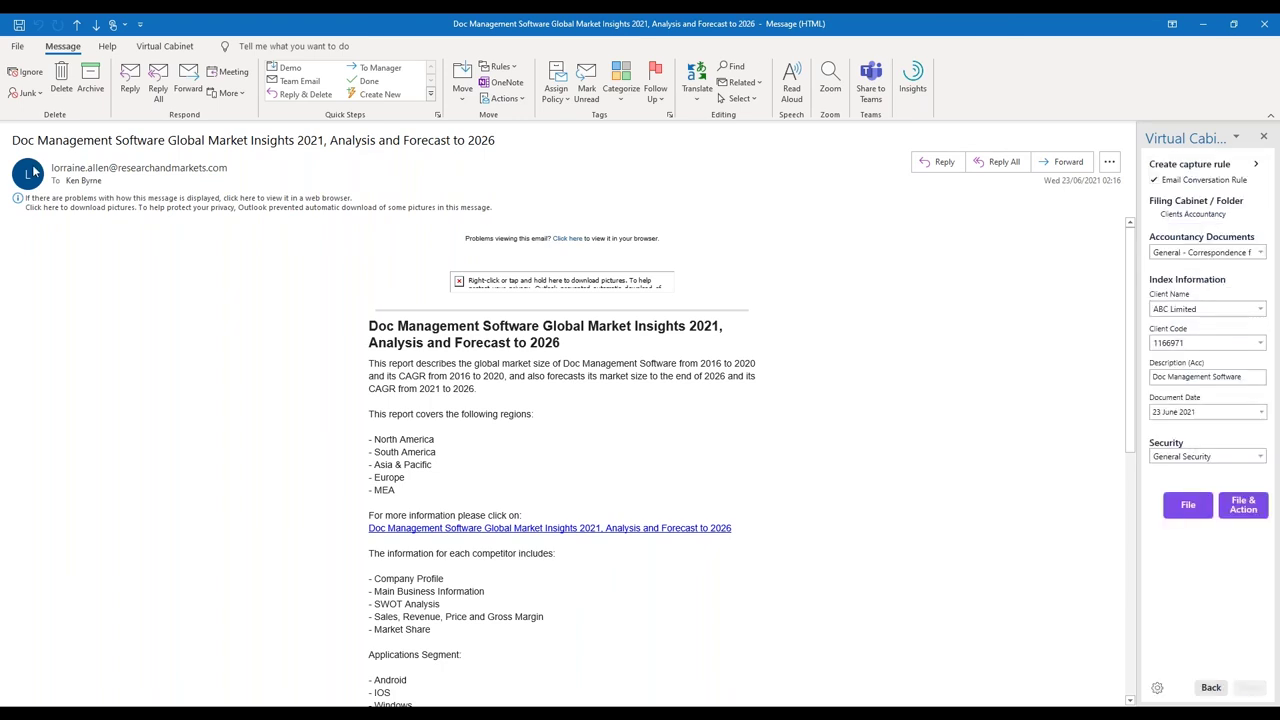
{"action": "left_click", "coordinate": [1214, 374]}
{"action": "left_click", "coordinate": [1264, 23]}
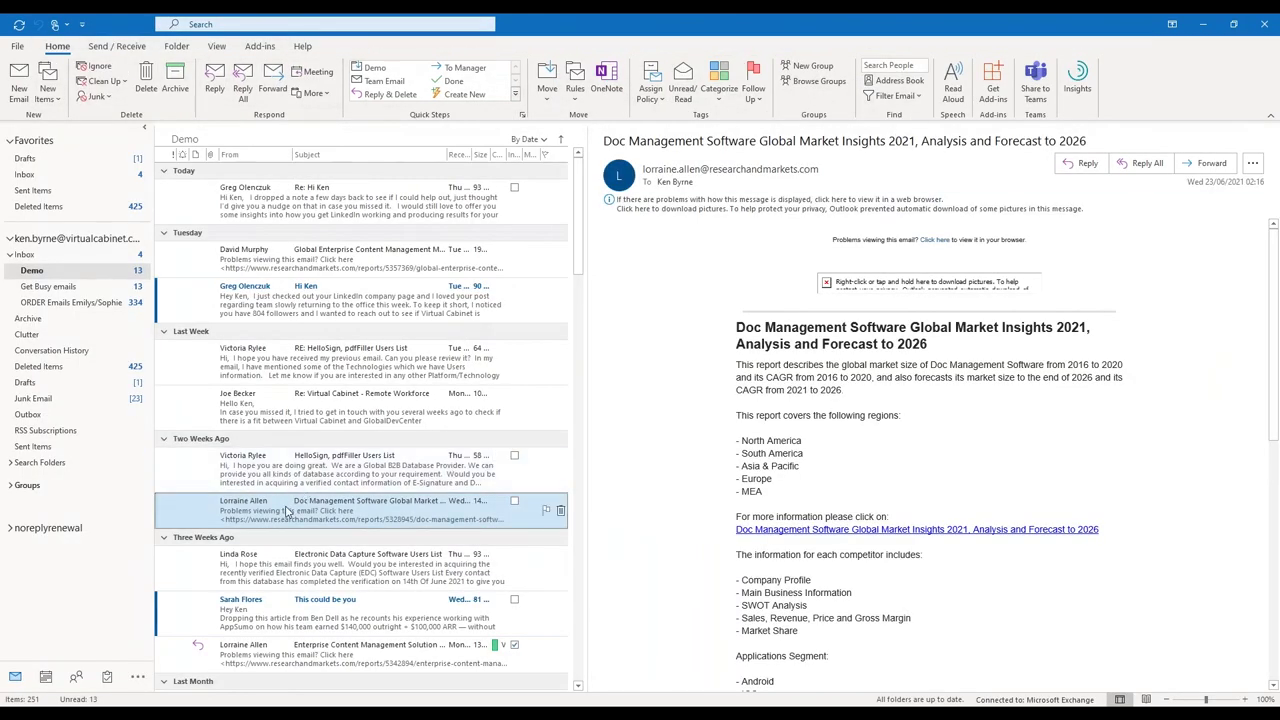
Reopen the Doc Management email, set its filing client to ABC Limited, and enable the Email Conversation Rule.
{"action": "double_click", "coordinate": [285, 512]}
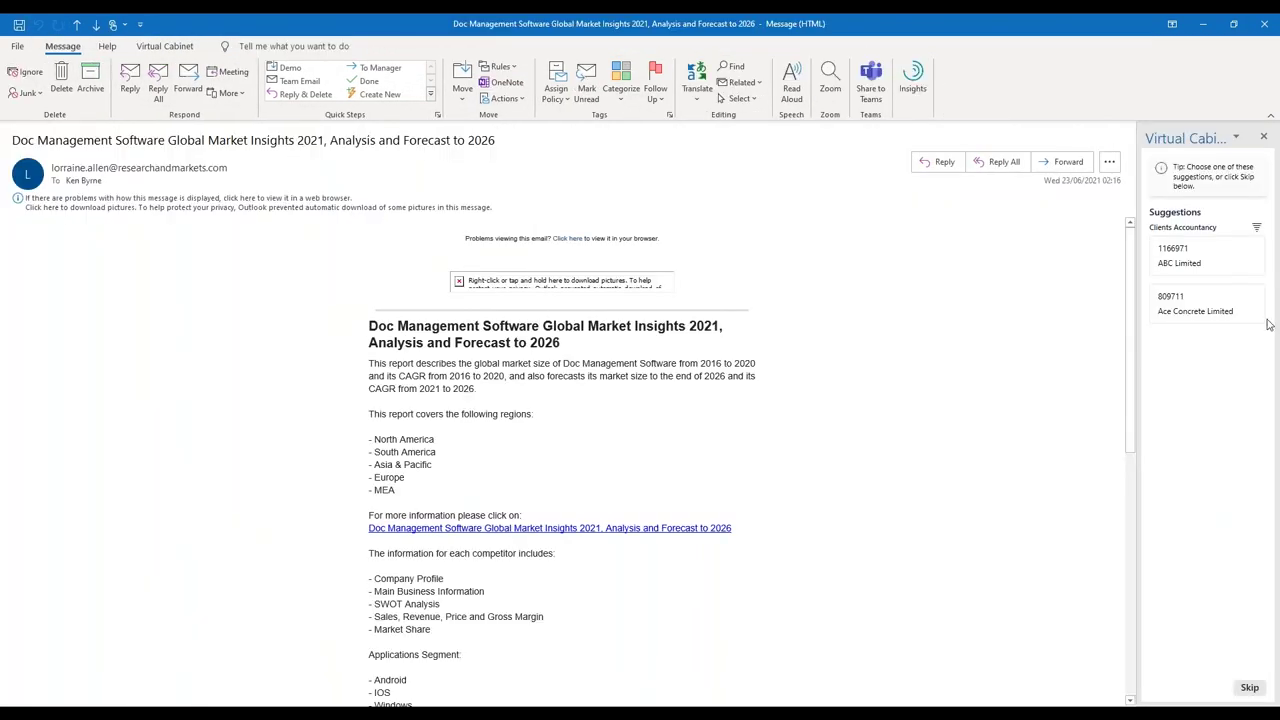
{"action": "left_click", "coordinate": [1220, 260]}
{"action": "left_click", "coordinate": [1203, 510]}
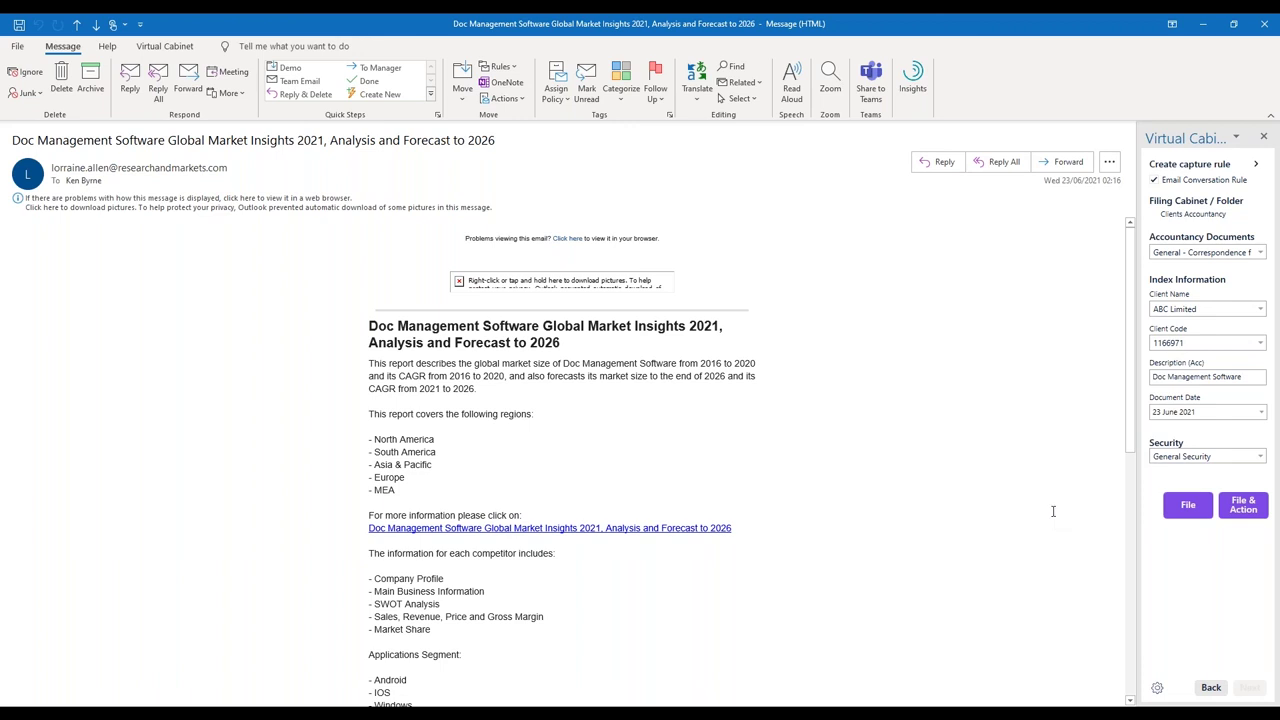
{"action": "left_click", "coordinate": [1155, 180]}
Close the message window and show the Global Enterprise Content Management Market email in the reading pane.
{"action": "left_click", "coordinate": [1261, 28]}
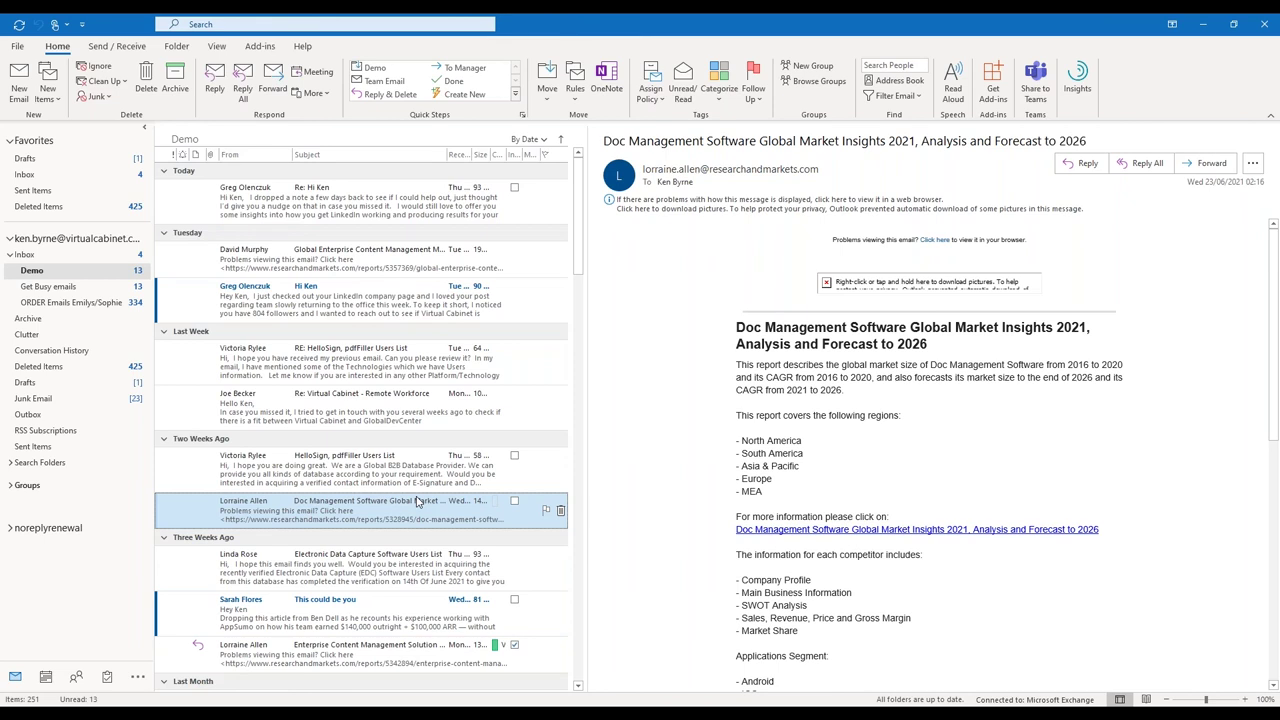
{"action": "left_click", "coordinate": [312, 258]}
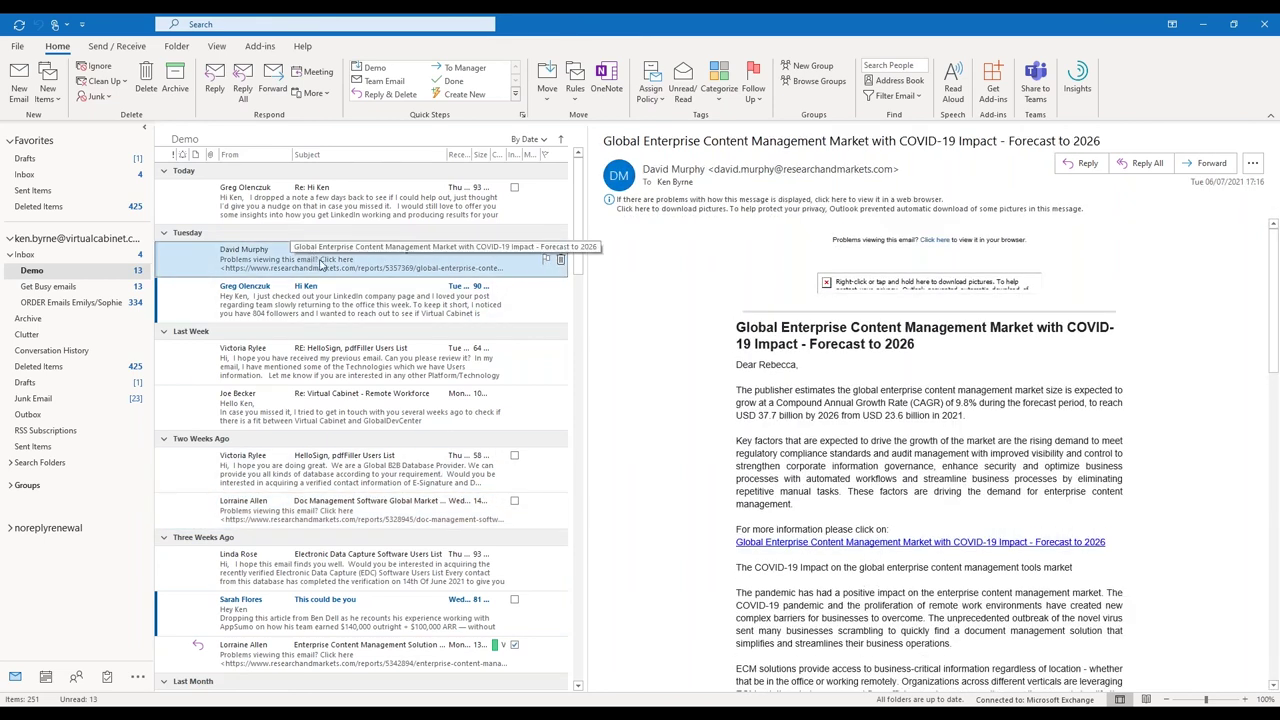
Open the Global Enterprise Content Management Market email and set Client Name to the client matched by 'br'.
{"action": "double_click", "coordinate": [314, 258]}
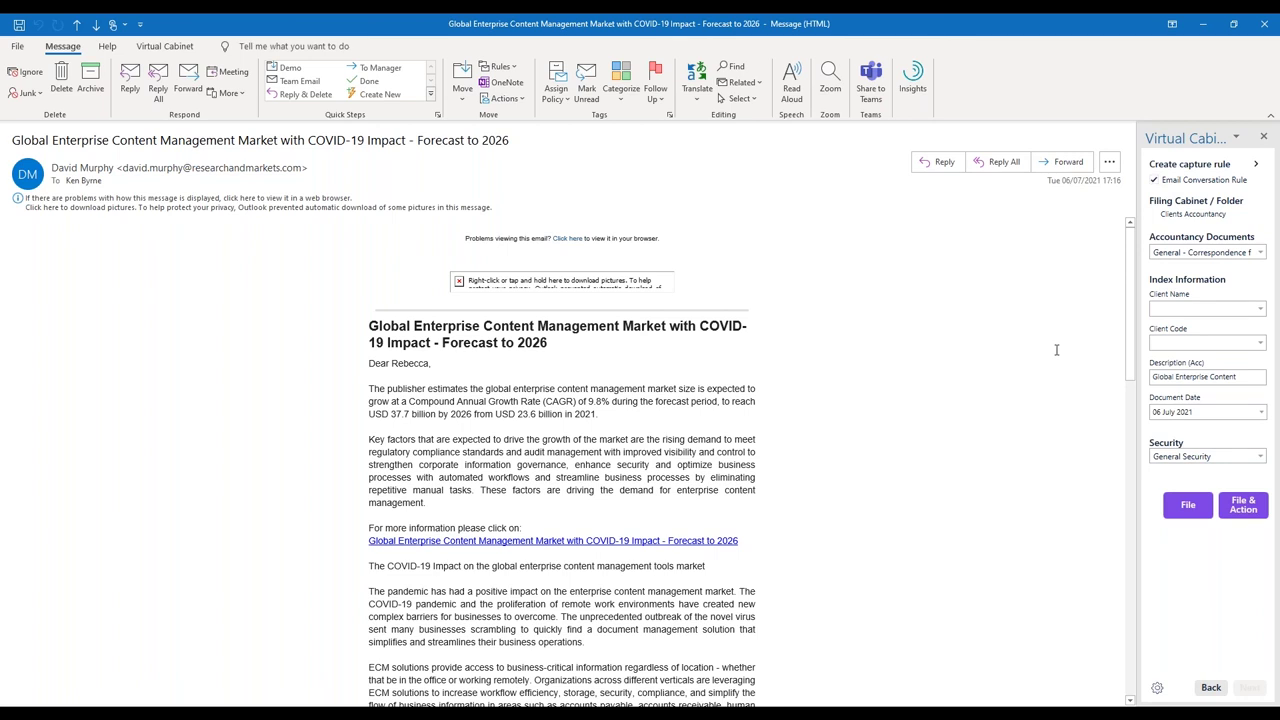
{"action": "left_click", "coordinate": [1248, 307]}
{"action": "type", "text": "br"}
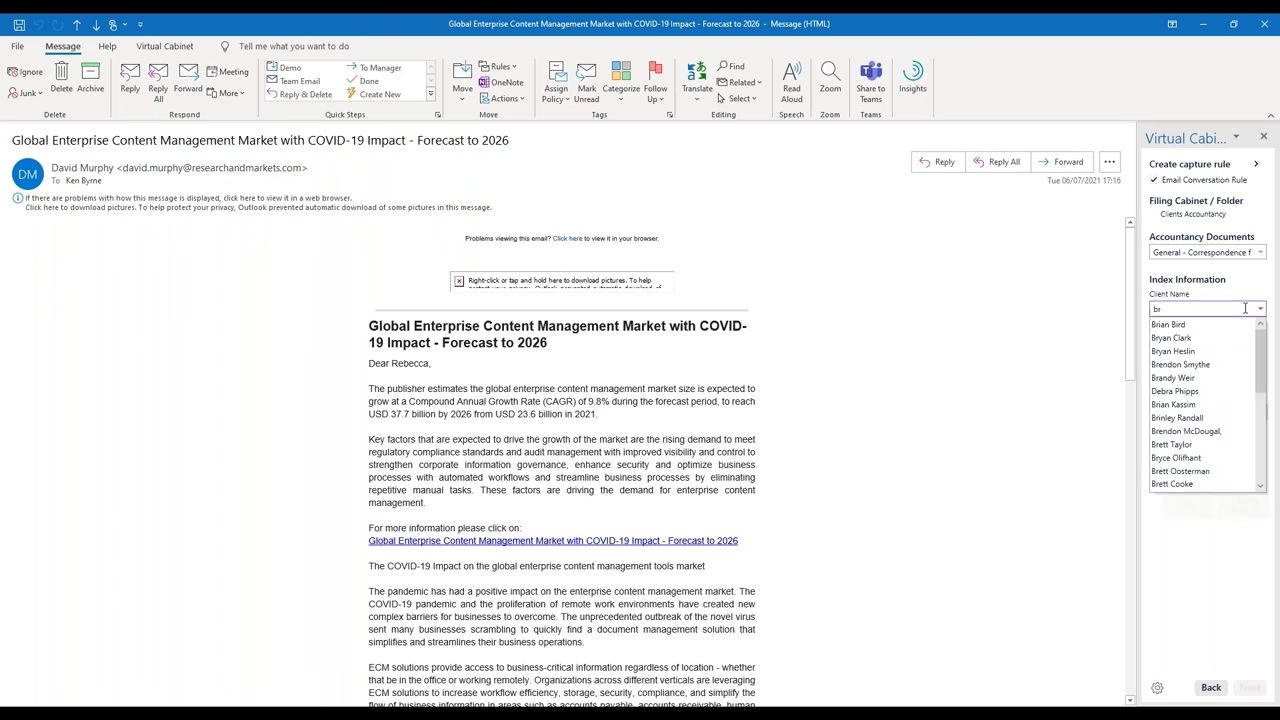
{"action": "left_click", "coordinate": [1240, 339]}
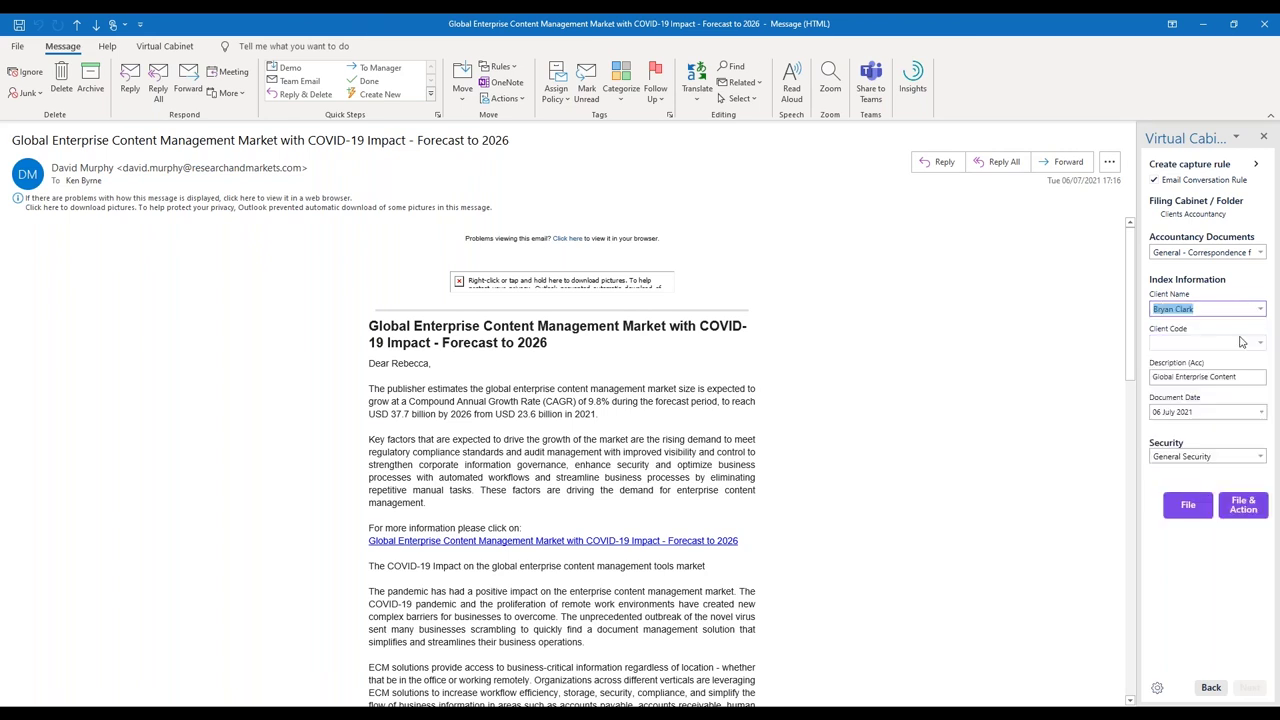
{"action": "left_click", "coordinate": [1193, 346]}
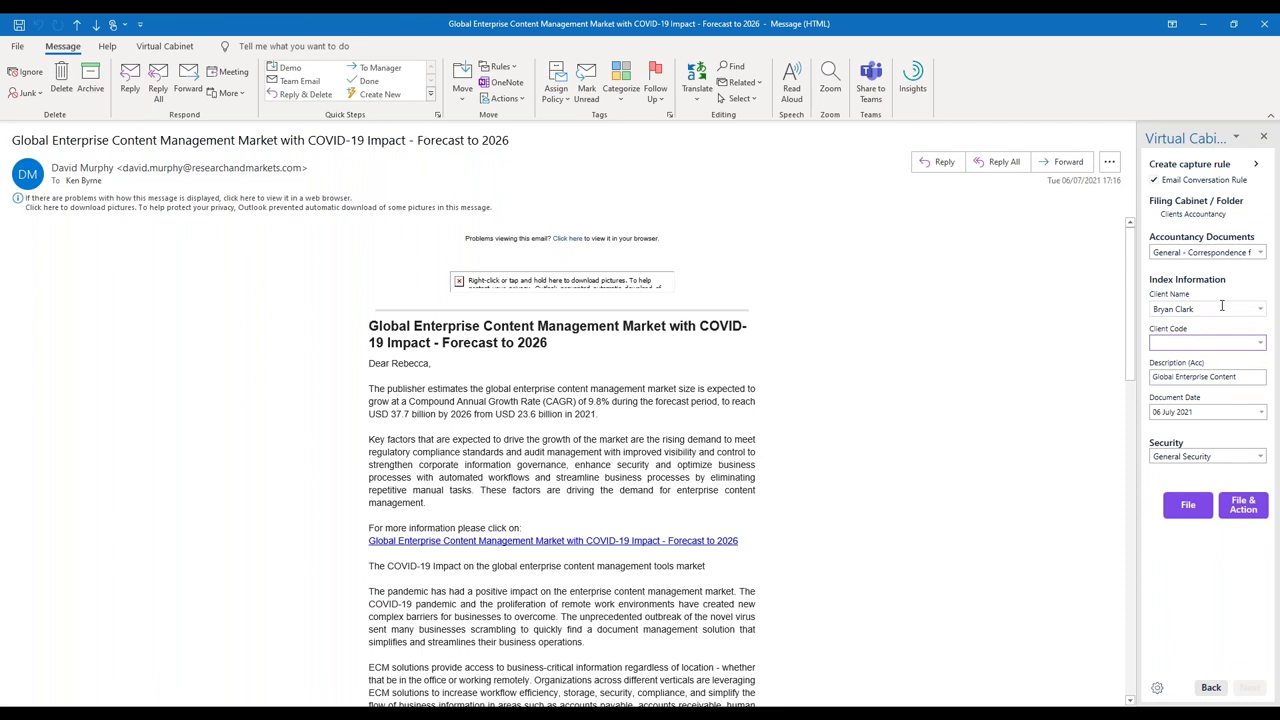
{"action": "left_click", "coordinate": [1212, 308]}
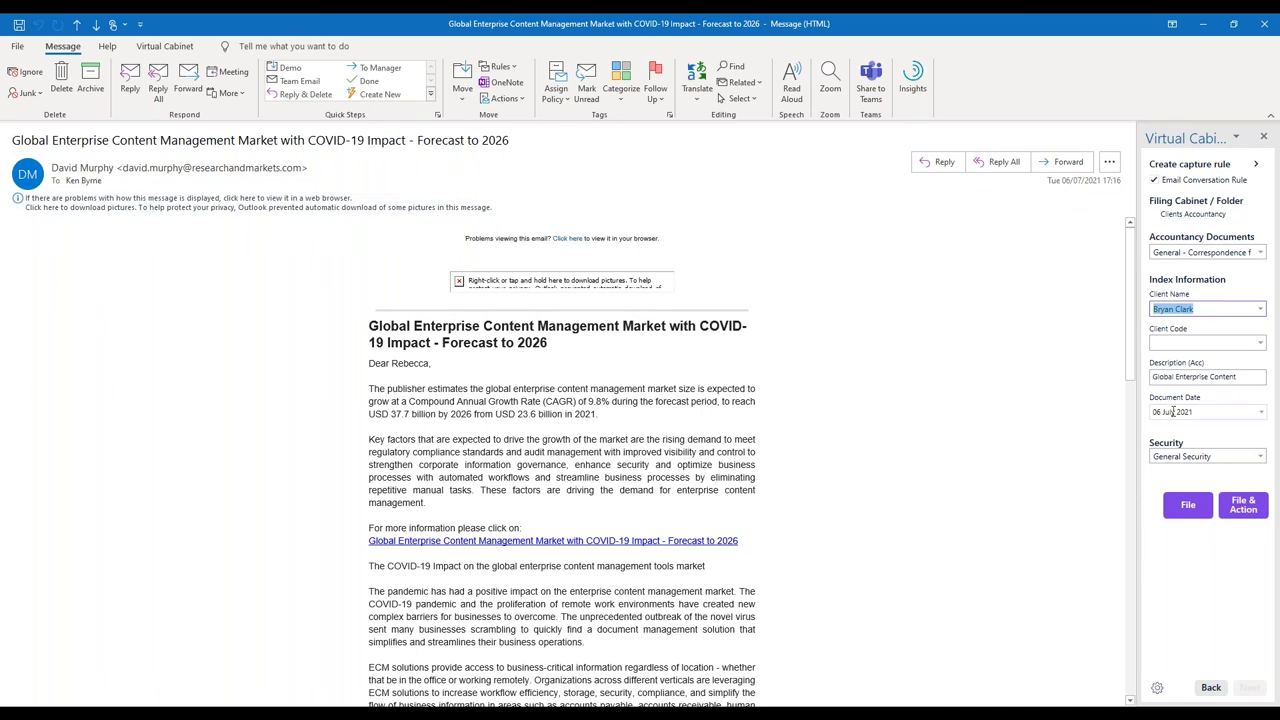
File the market email under the chosen client, then start filing another copy.
{"action": "left_click", "coordinate": [1188, 507]}
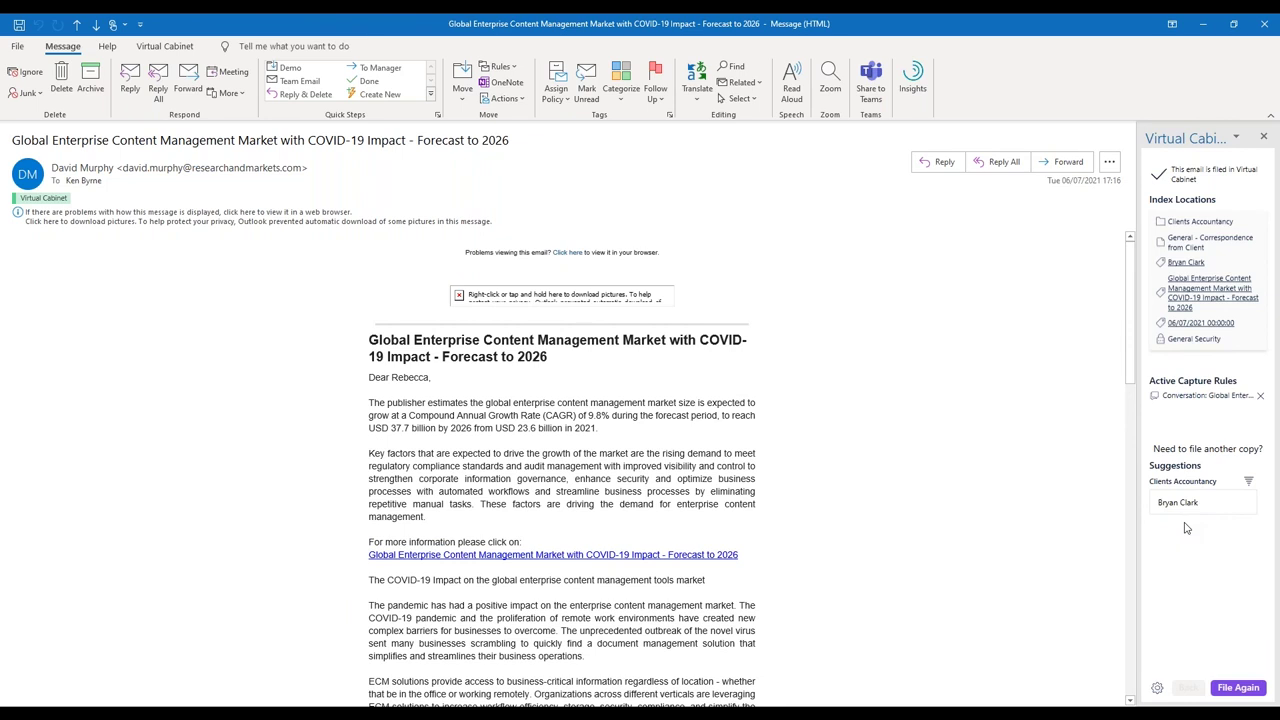
{"action": "left_click", "coordinate": [1238, 688]}
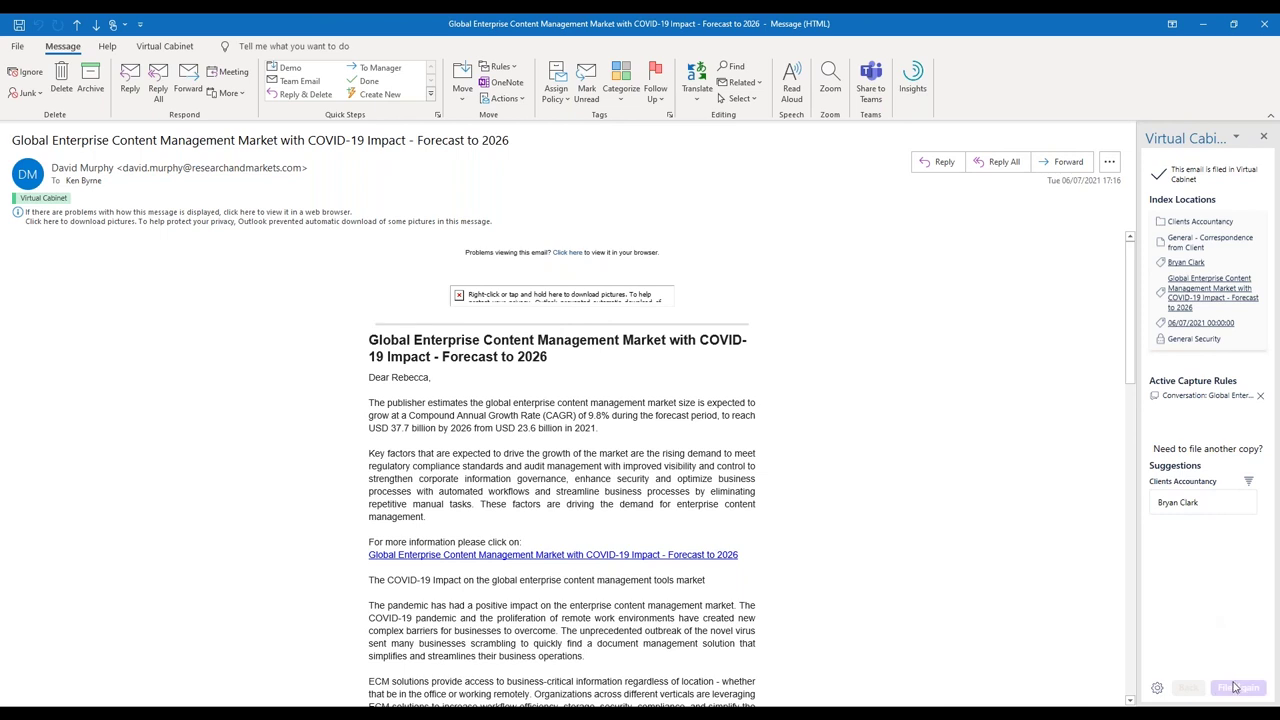
File the copy under Ace Concrete Limited with File & Action and close the Index Report.
{"action": "left_click", "coordinate": [1236, 351]}
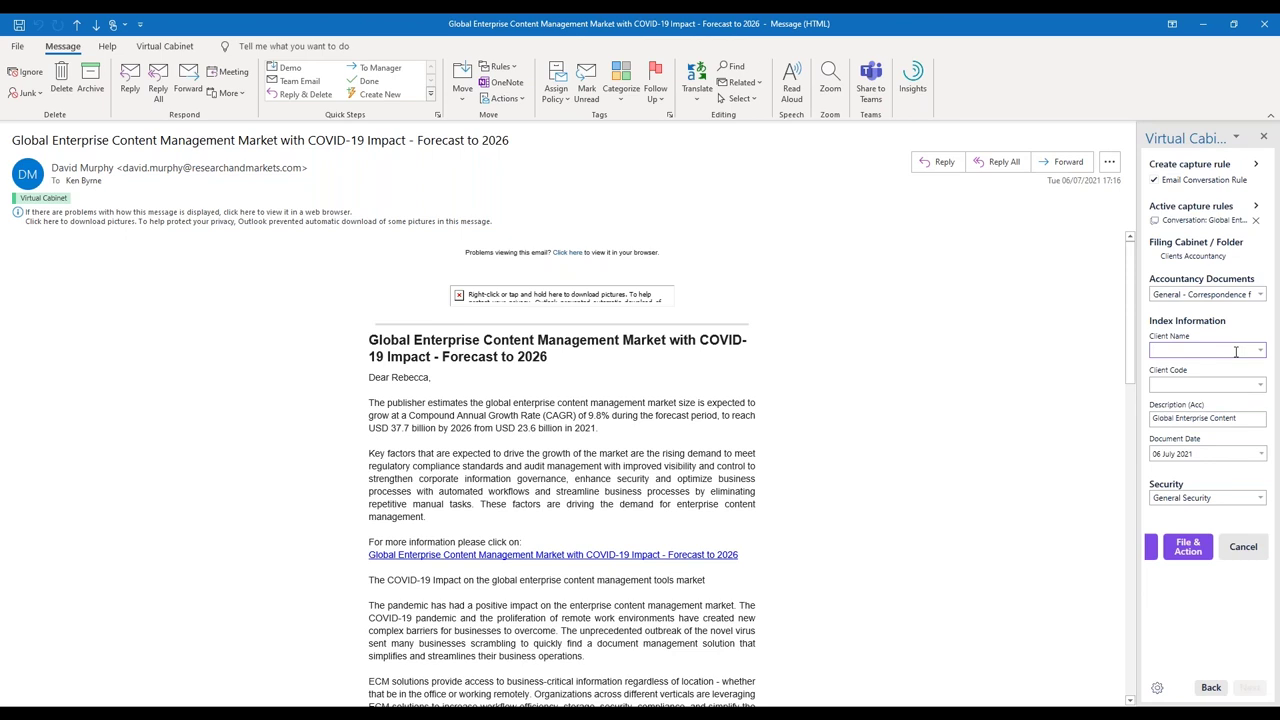
{"action": "type", "text": "ace"}
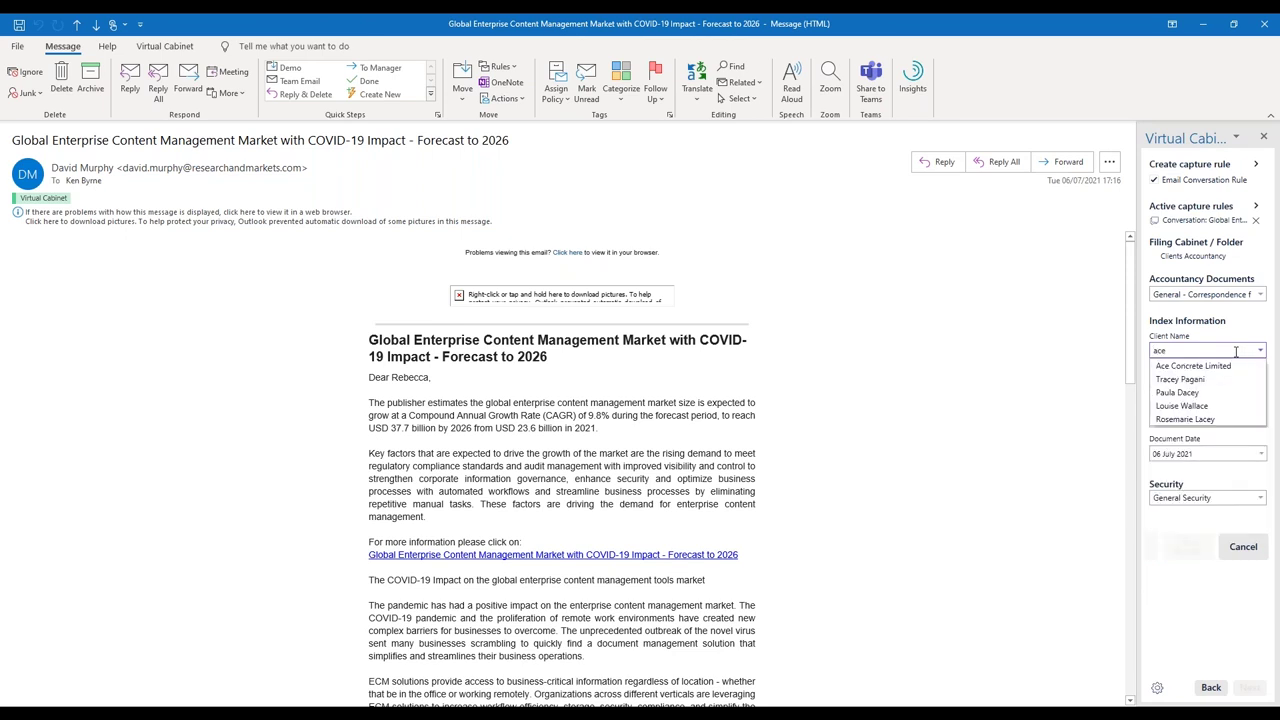
{"action": "left_click", "coordinate": [1193, 366]}
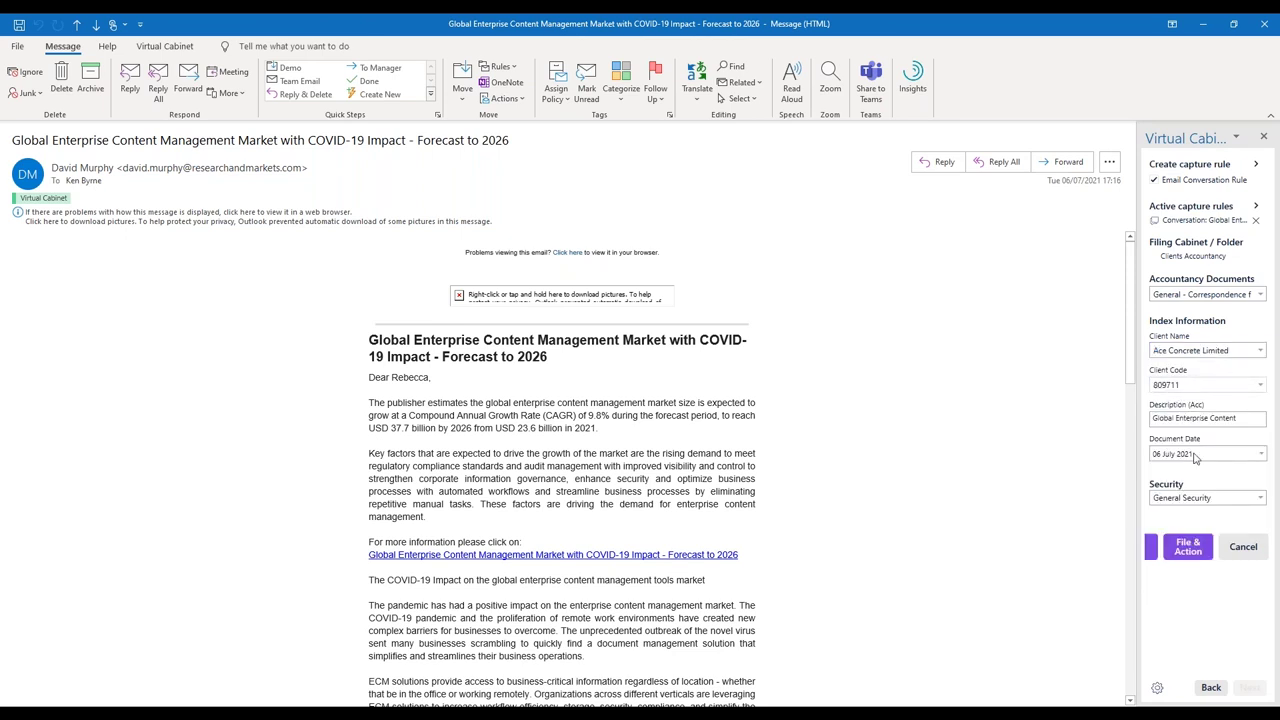
{"action": "left_click", "coordinate": [1185, 545]}
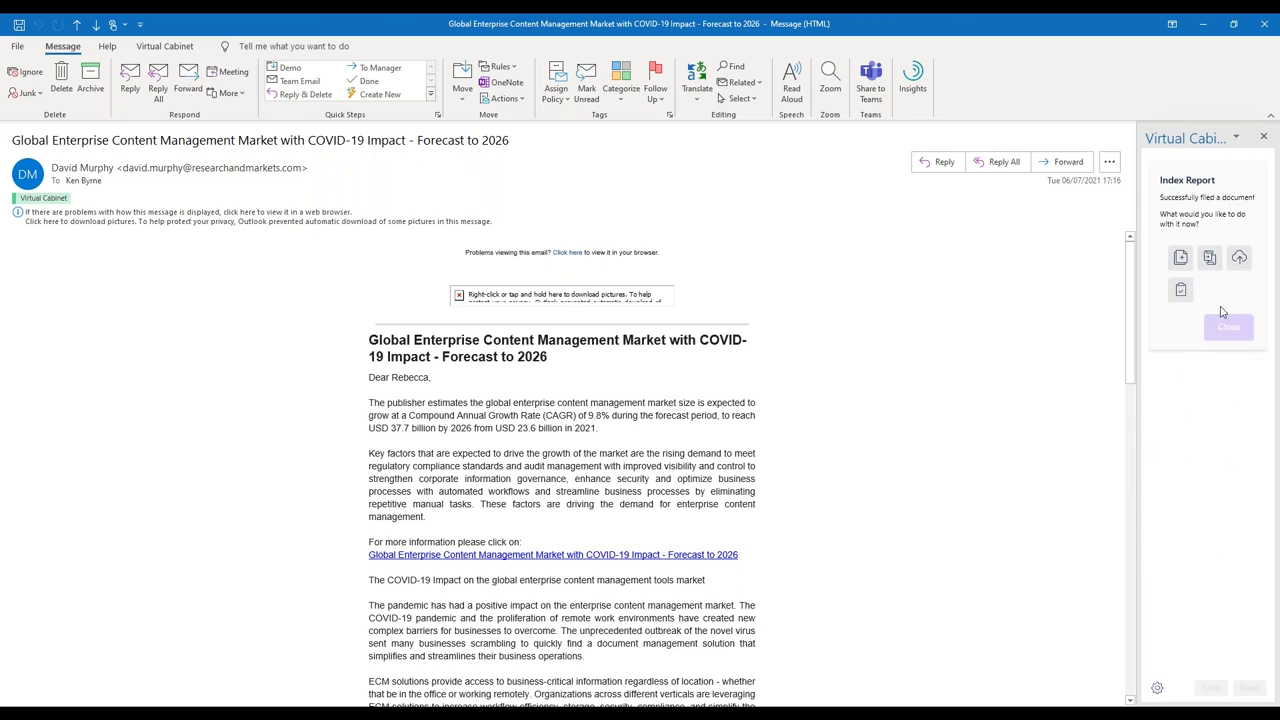
{"action": "left_click", "coordinate": [1229, 328]}
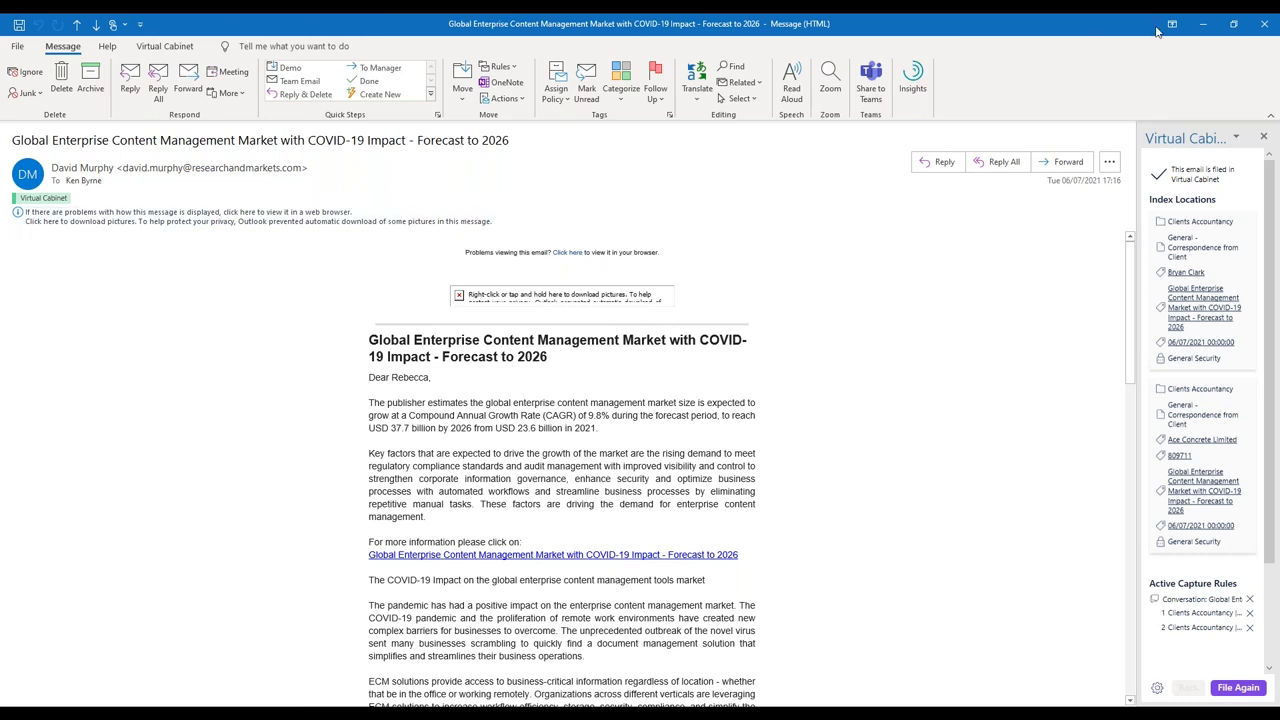
Close the message window and switch from the PowerPoint slide show to the Virtual Cabinet home page.
{"action": "left_click", "coordinate": [1266, 24]}
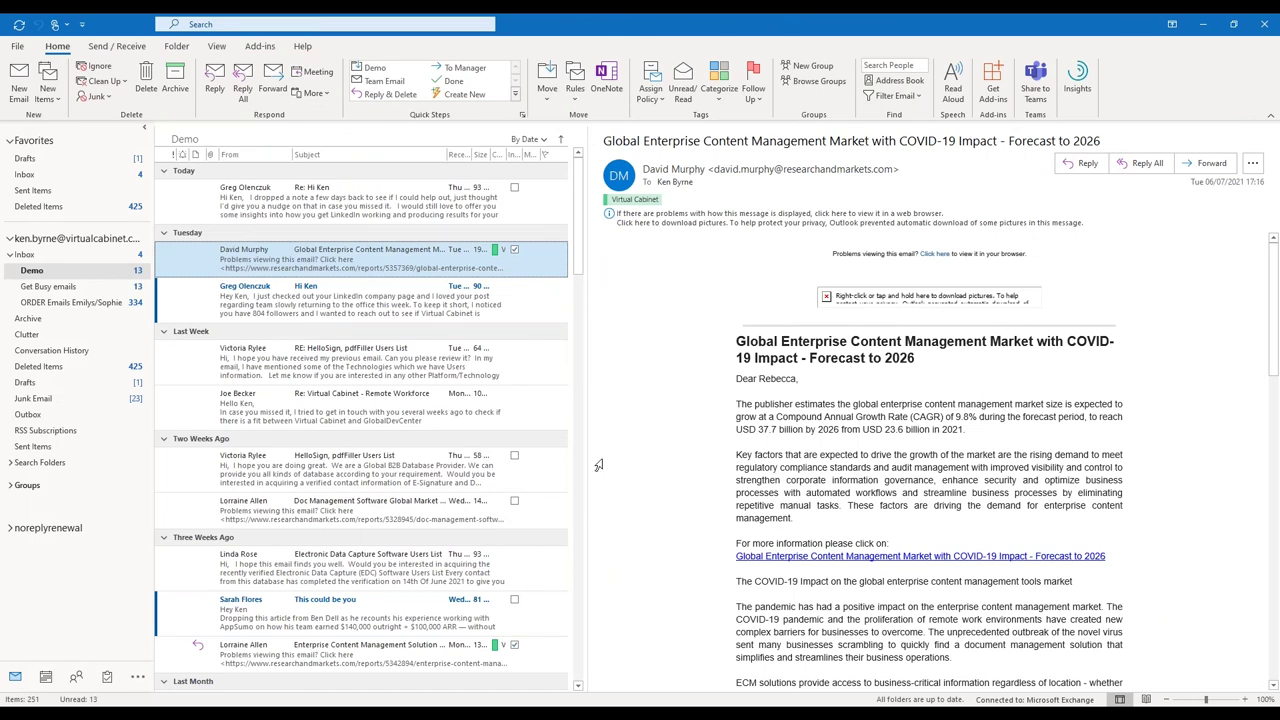
{"action": "left_click", "coordinate": [440, 715]}
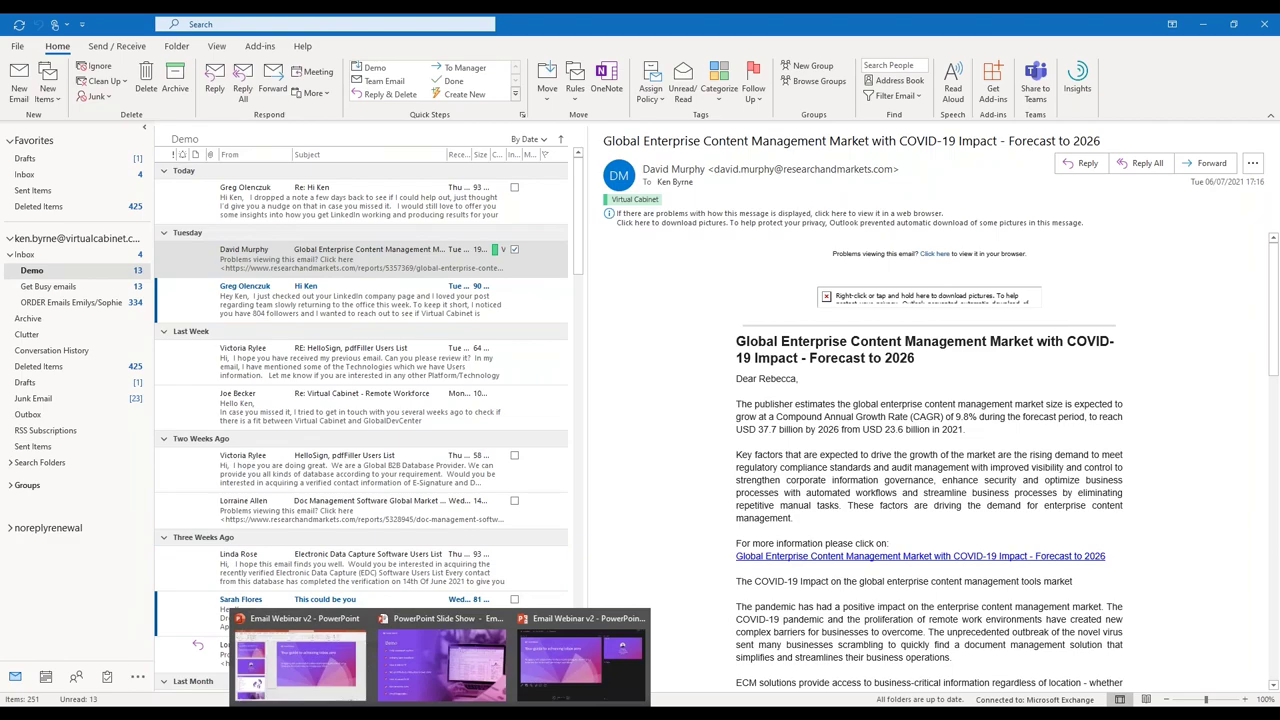
{"action": "left_click", "coordinate": [440, 660]}
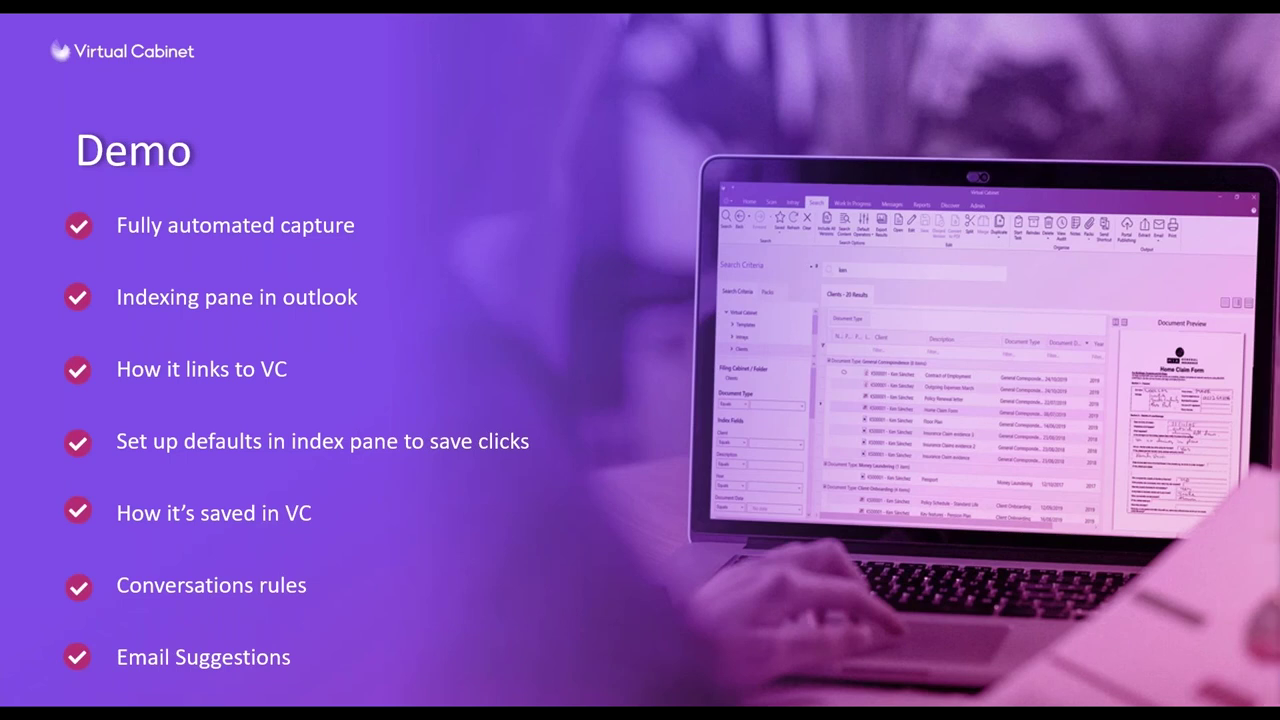
{"action": "key", "text": "alt+Tab"}
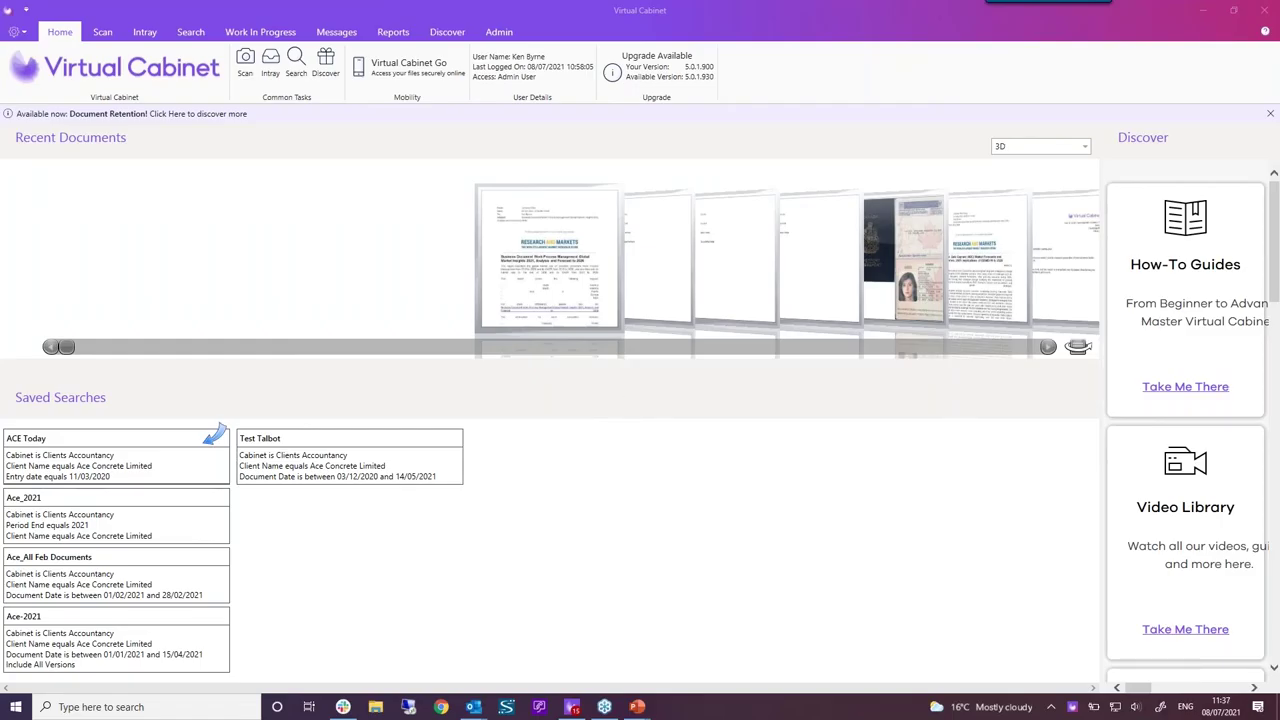
Search the Clients Accountancy cabinet for Client Name Ace Concrete Limited, returning 515 results.
{"action": "left_click", "coordinate": [188, 31]}
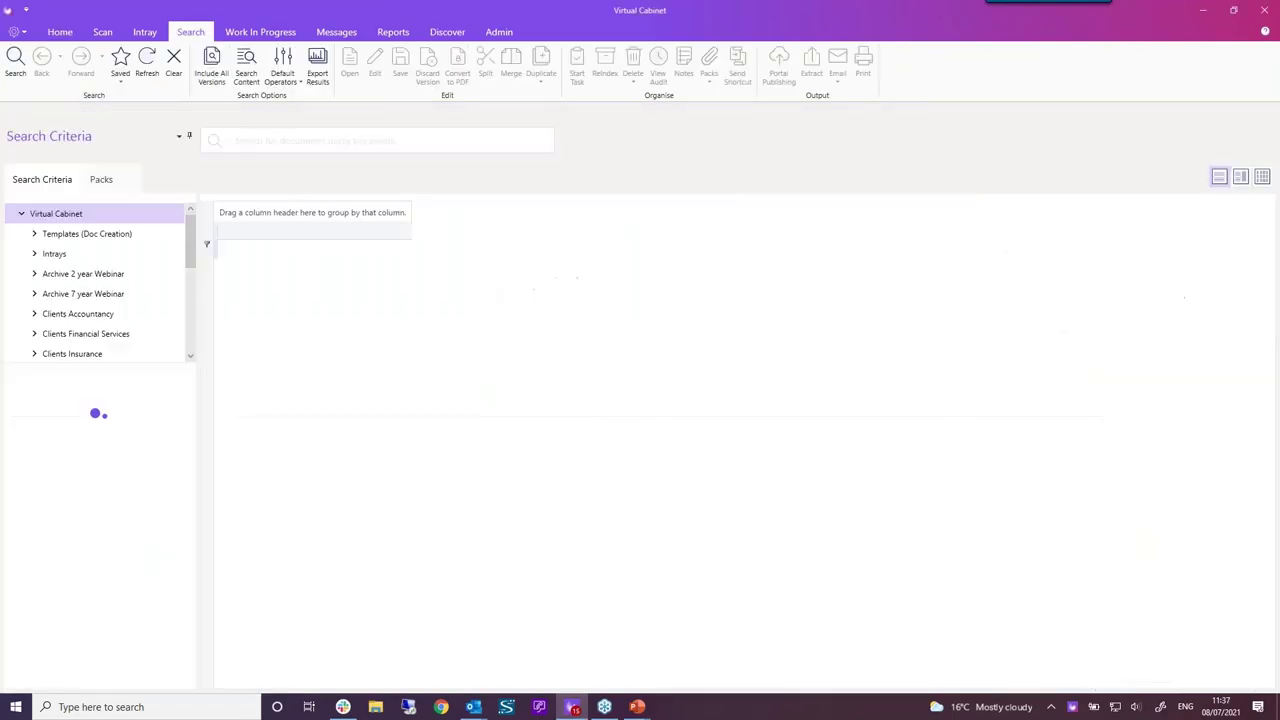
{"action": "left_click", "coordinate": [106, 314]}
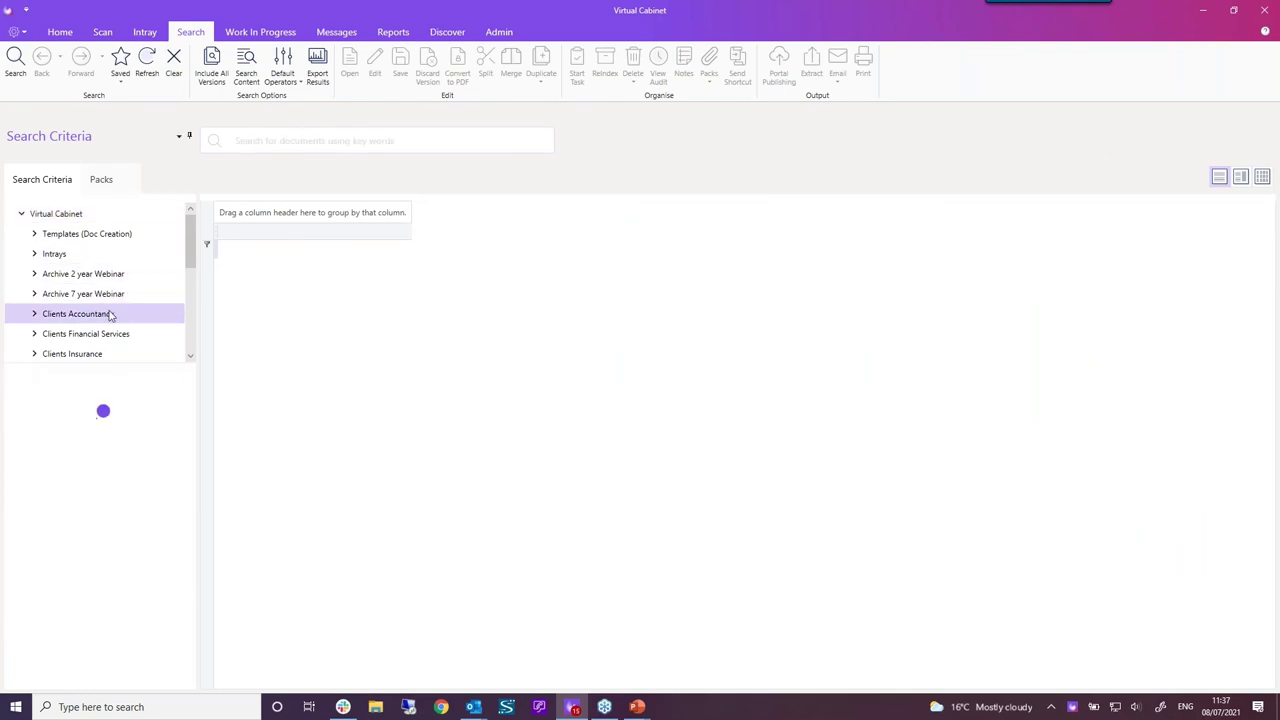
{"action": "left_click", "coordinate": [126, 503]}
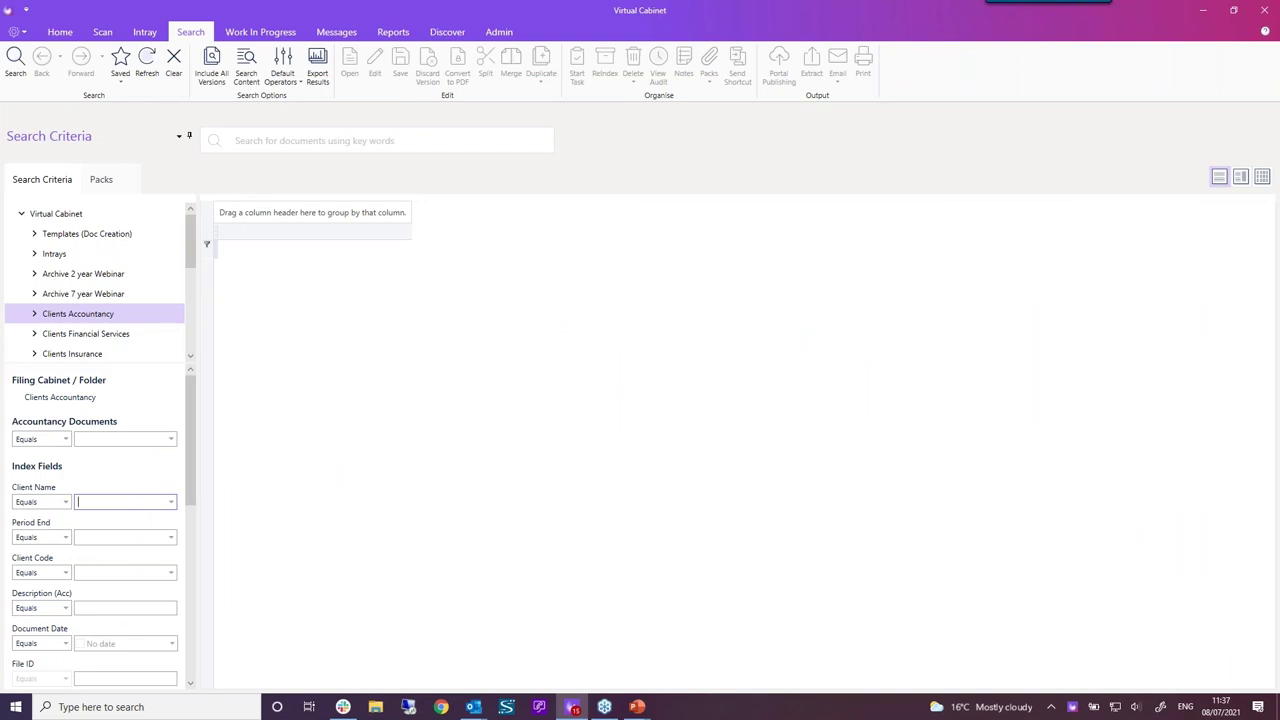
{"action": "type", "text": "ace"}
{"action": "left_click", "coordinate": [126, 518]}
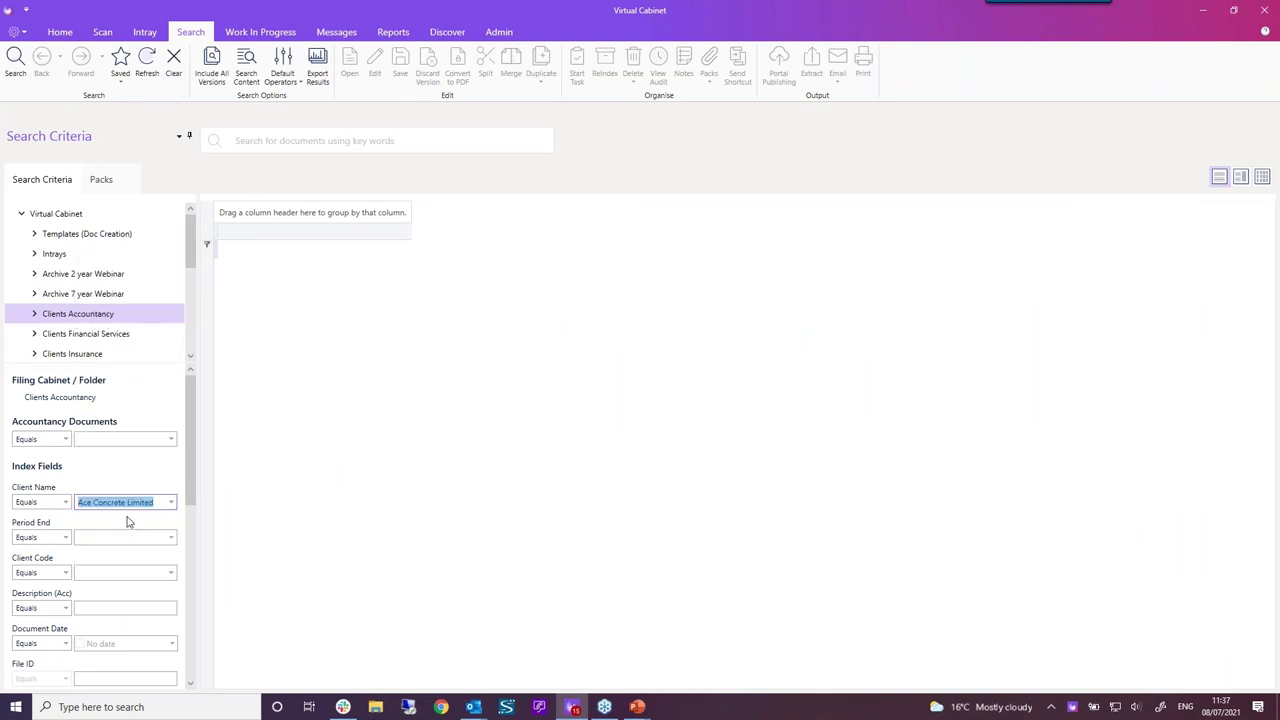
{"action": "key", "text": "Return"}
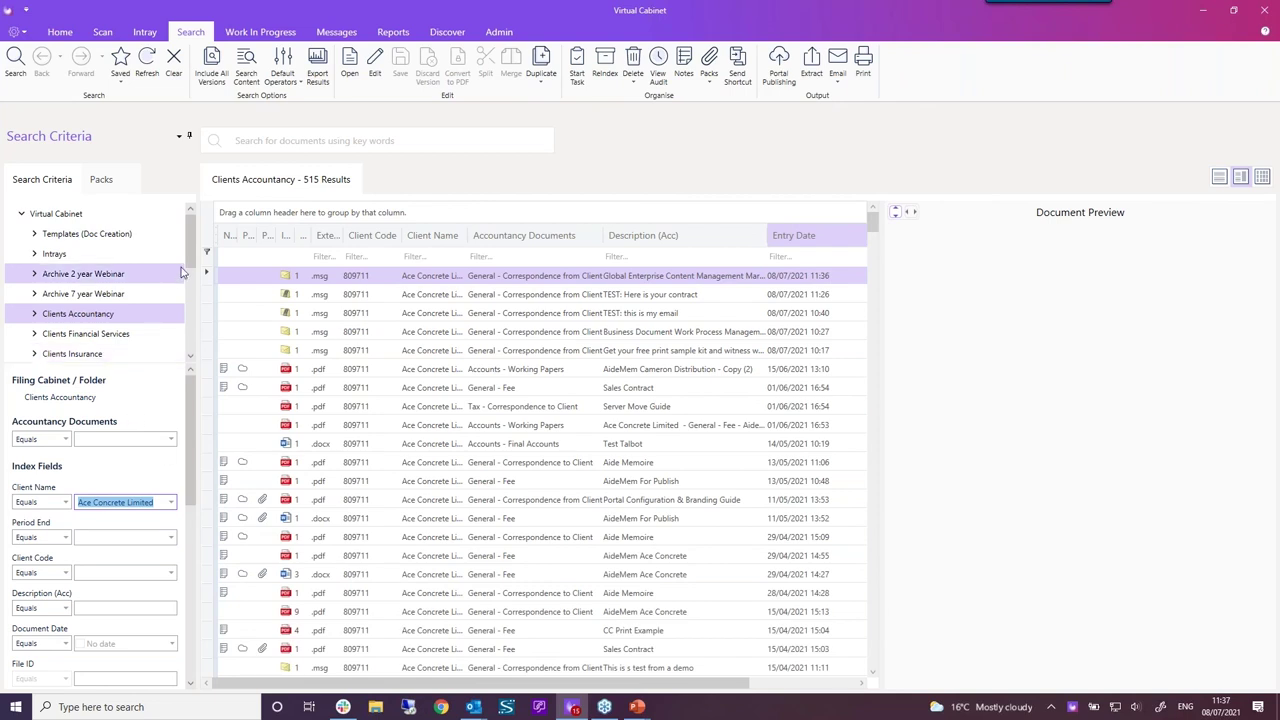
Shrink the folder tree, widen the Description (Acc) column, and preview the newest filed email.
{"action": "left_click_drag", "start_coordinate": [192, 256], "coordinate": [190, 284]}
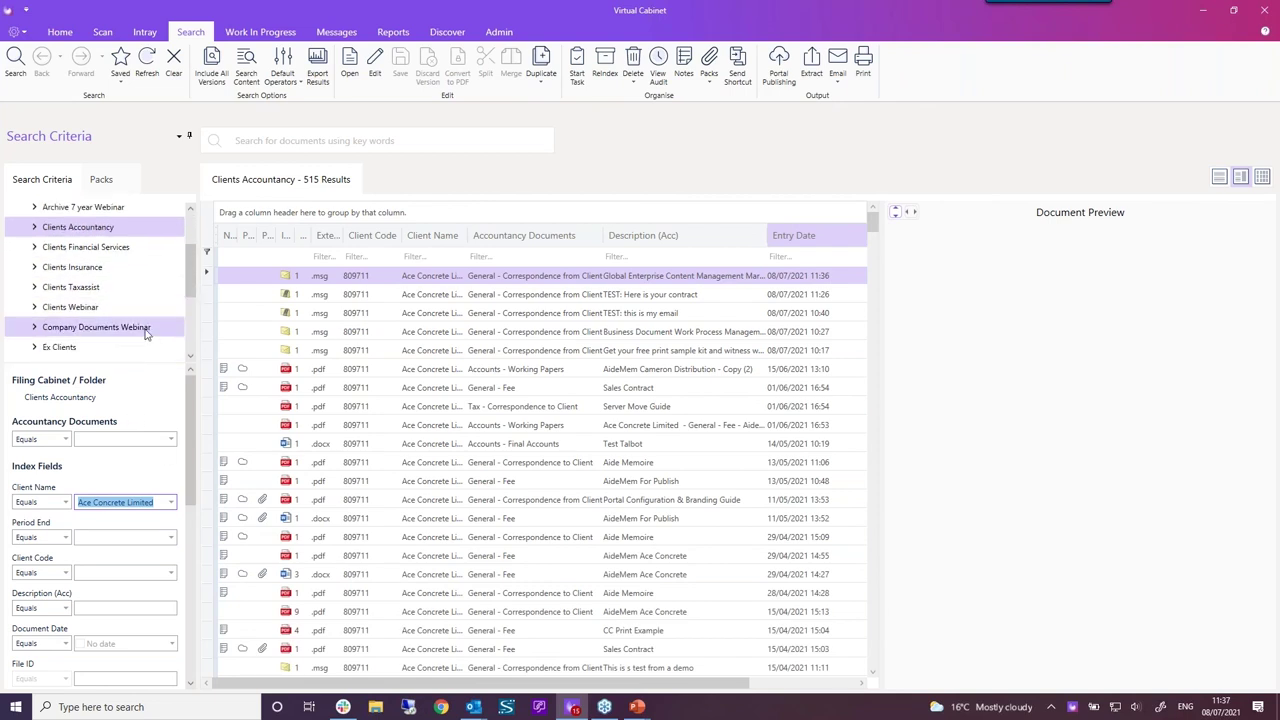
{"action": "left_click_drag", "start_coordinate": [146, 366], "coordinate": [142, 240]}
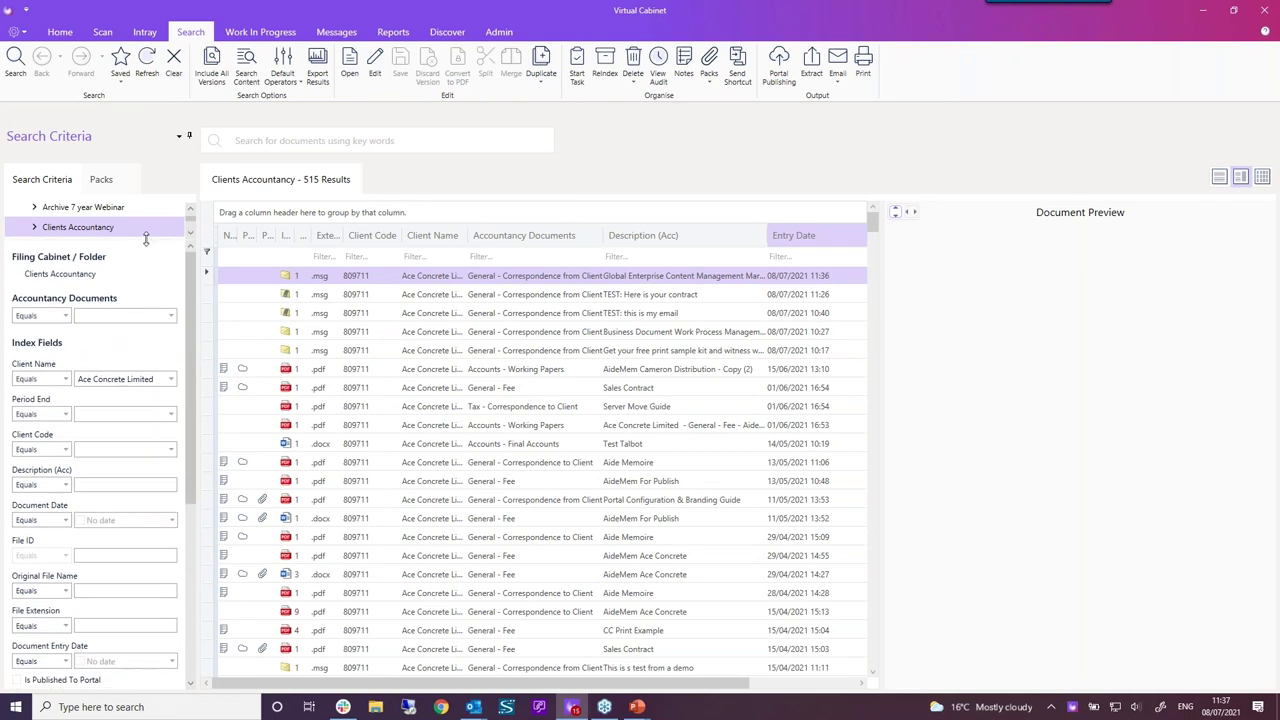
{"action": "left_click_drag", "start_coordinate": [192, 290], "coordinate": [180, 548]}
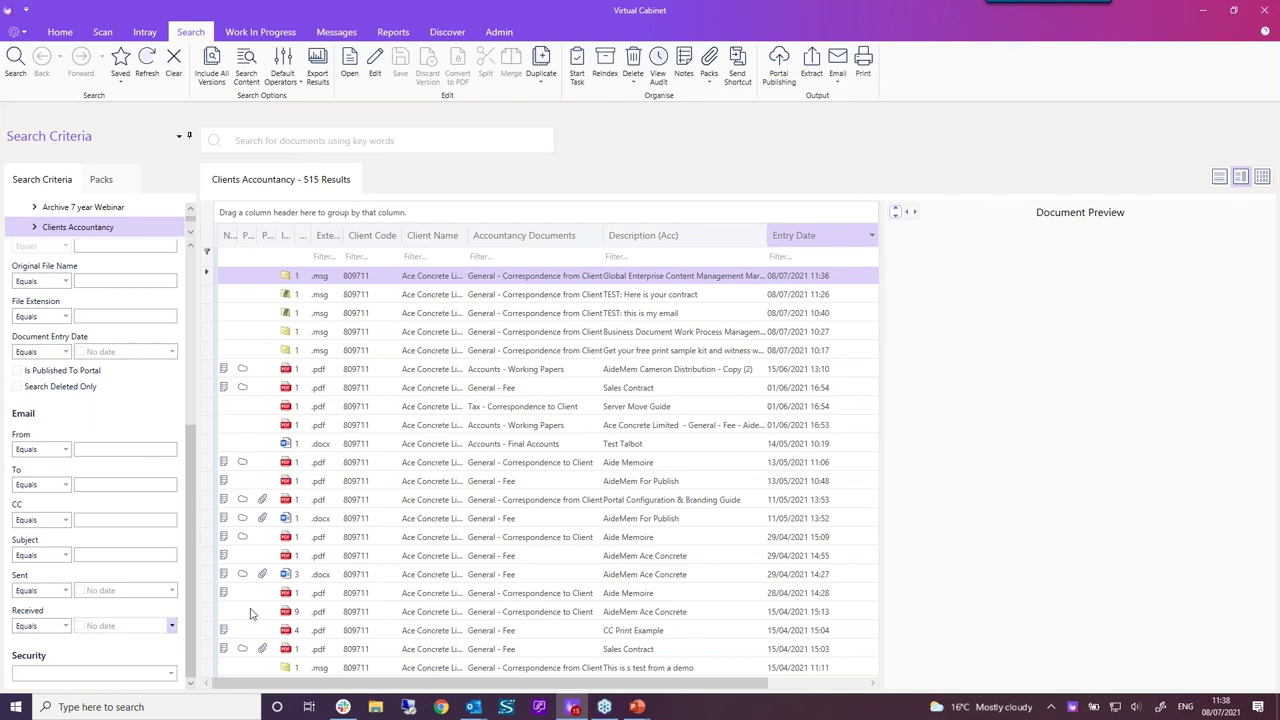
{"action": "scroll", "coordinate": [196, 488], "scroll_direction": "up", "scroll_amount": 5}
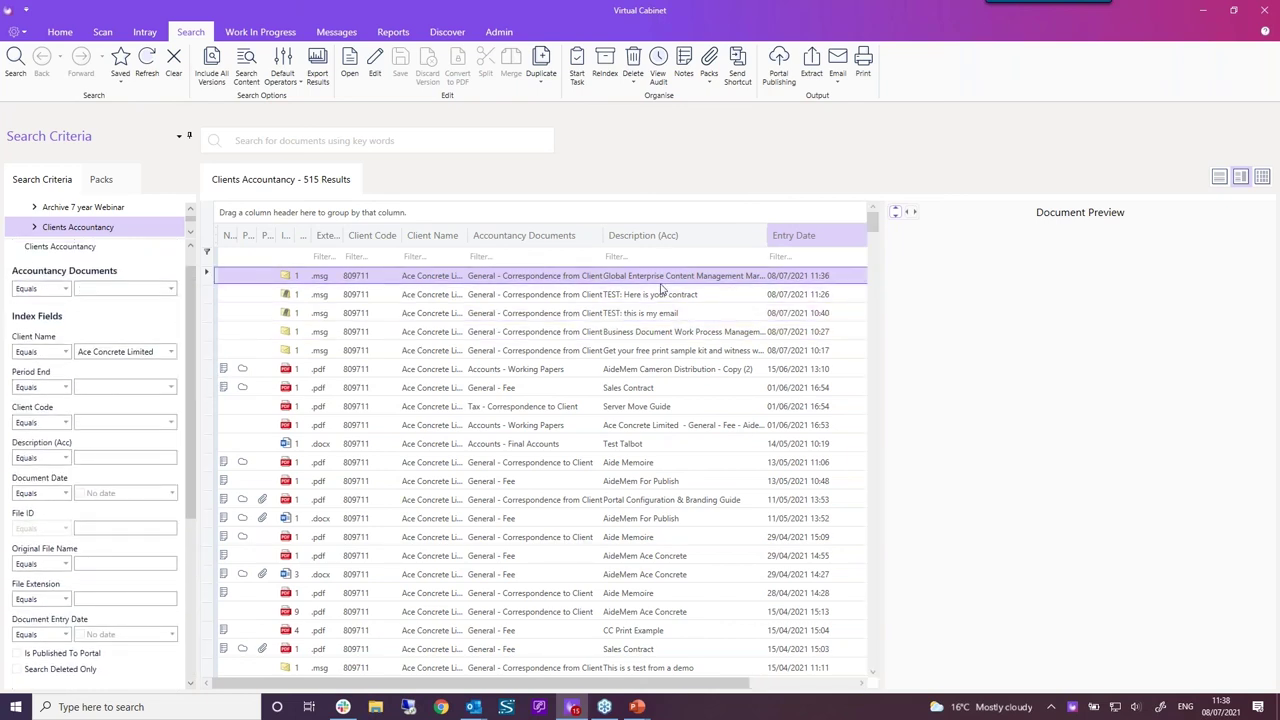
{"action": "left_click_drag", "start_coordinate": [767, 235], "coordinate": [827, 235]}
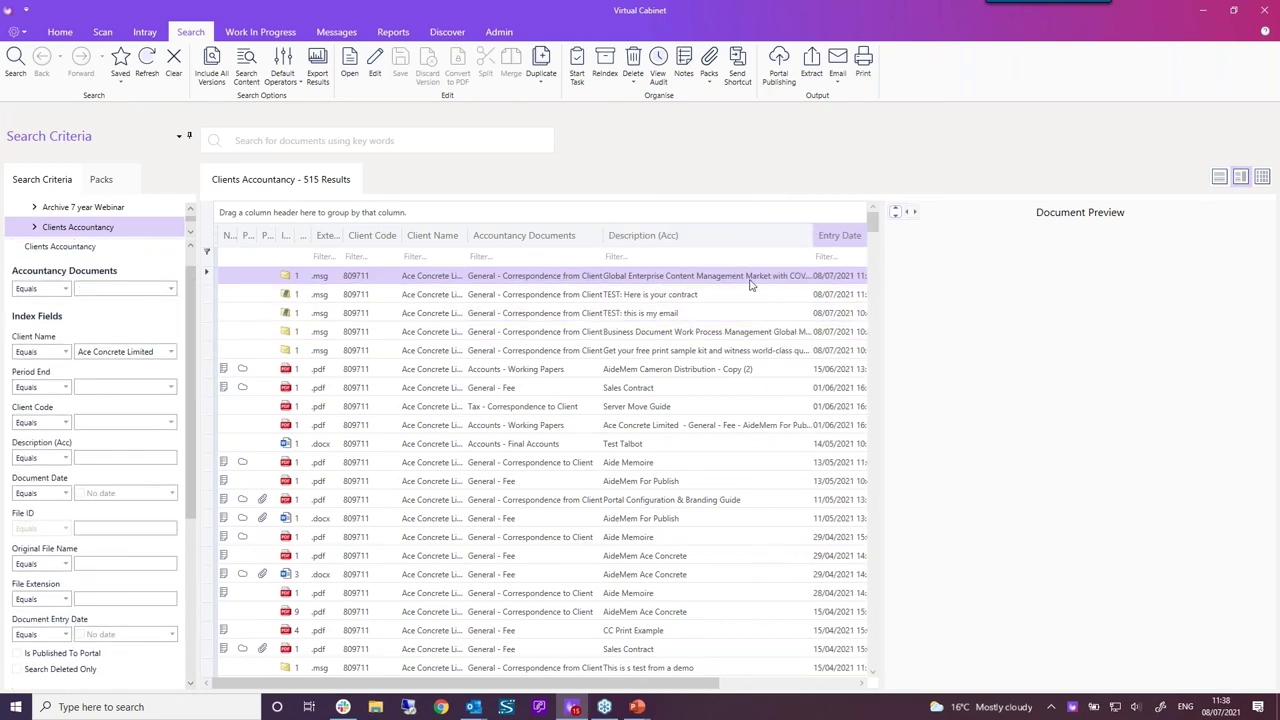
{"action": "double_click", "coordinate": [638, 281]}
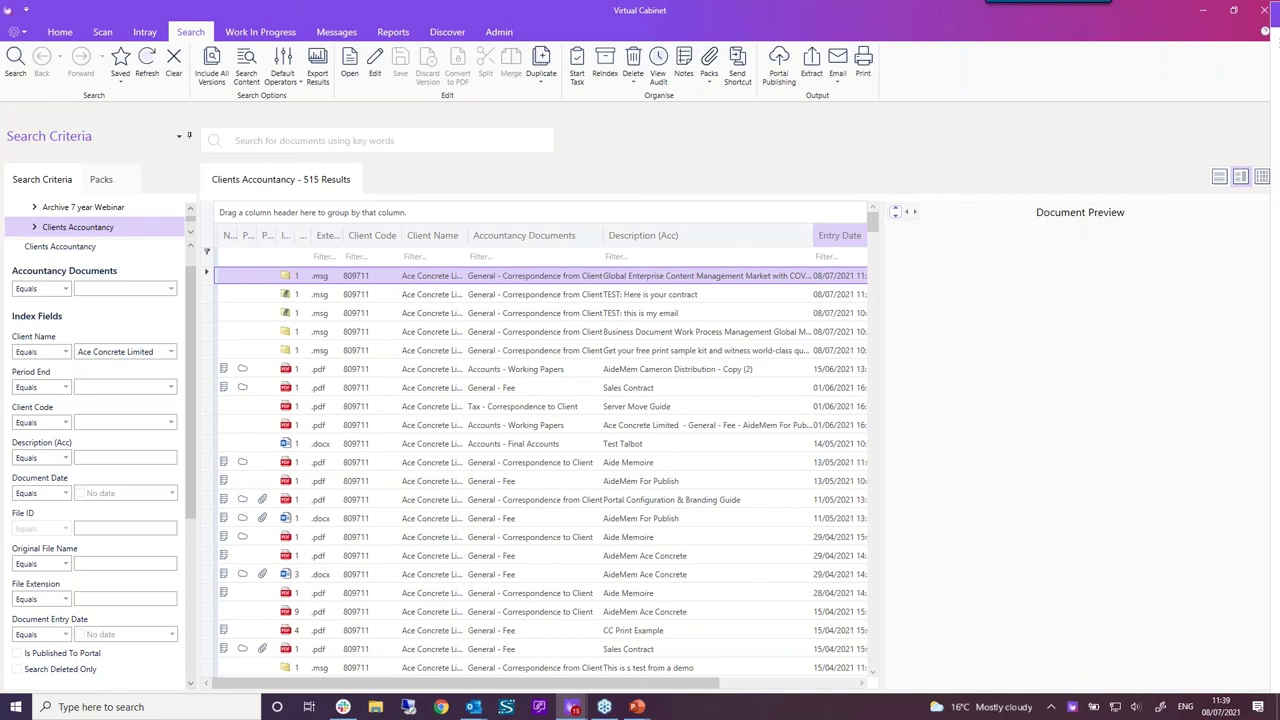
{"action": "double_click", "coordinate": [519, 333]}
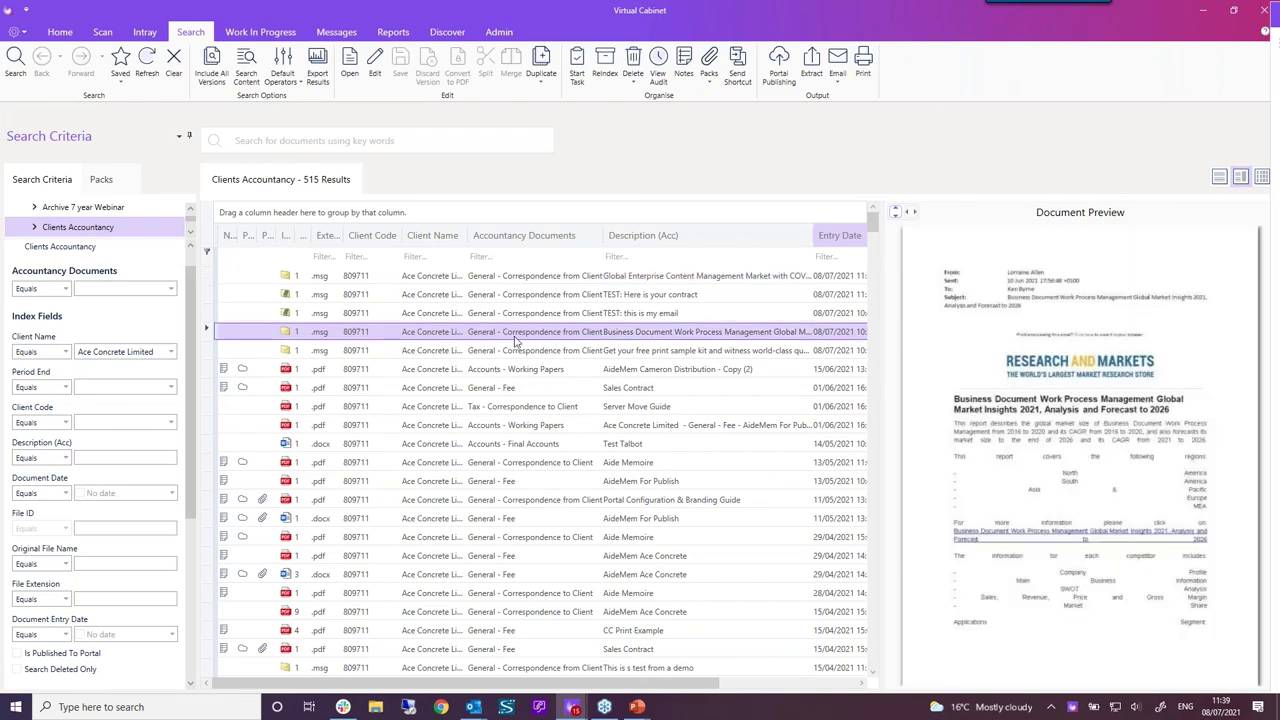
{"action": "right_click", "coordinate": [536, 336]}
{"action": "left_click", "coordinate": [548, 340]}
{"action": "right_click", "coordinate": [572, 348]}
{"action": "left_click", "coordinate": [572, 350]}
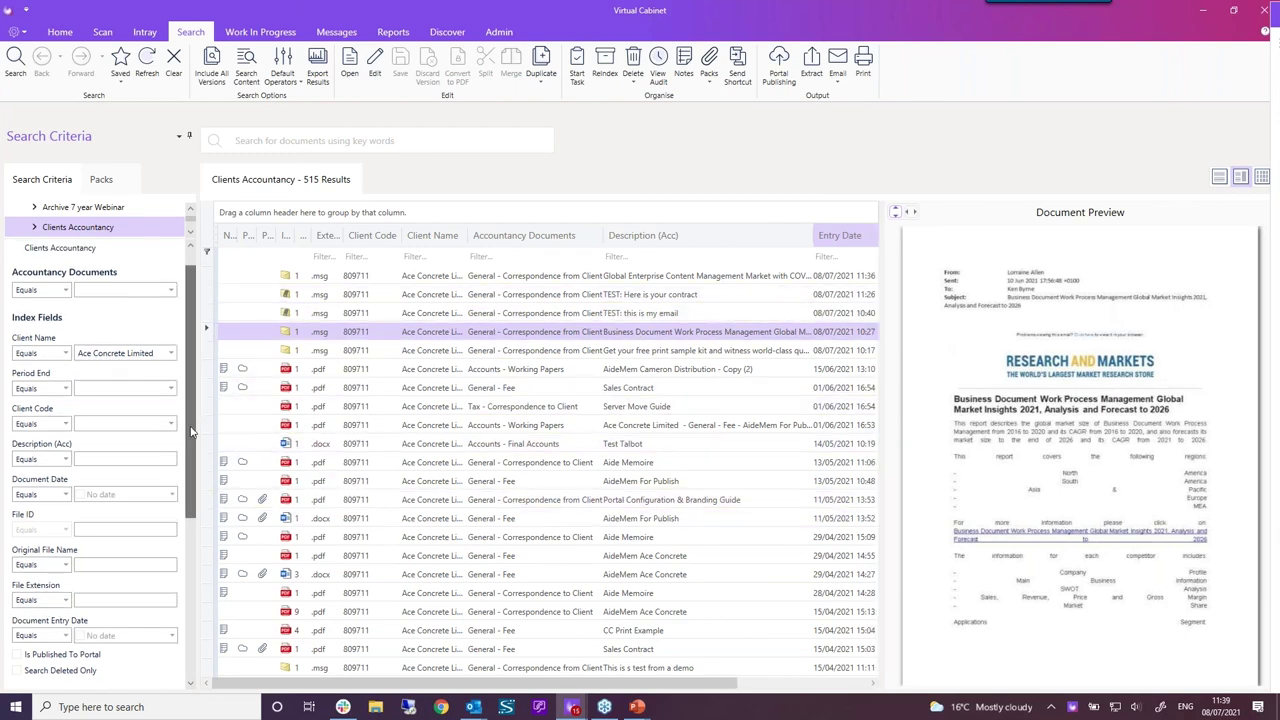
{"action": "left_click_drag", "start_coordinate": [192, 431], "coordinate": [193, 600]}
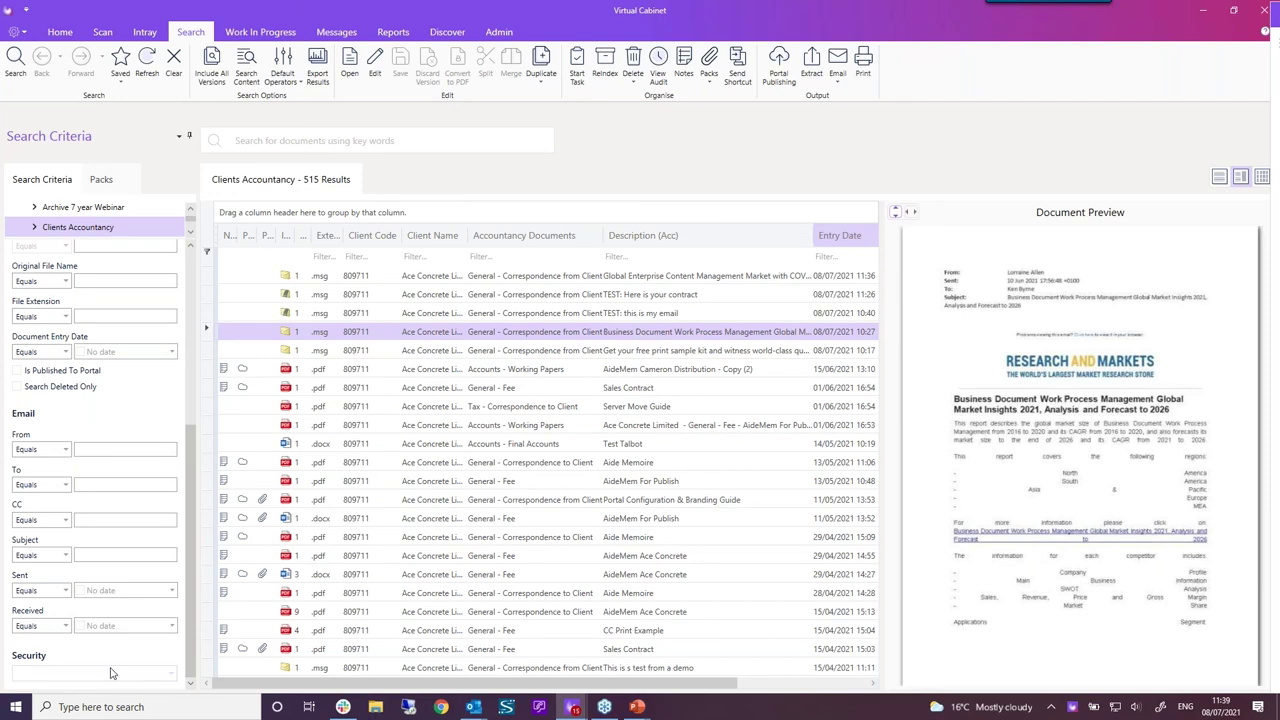
{"action": "left_click_drag", "start_coordinate": [194, 530], "coordinate": [223, 348]}
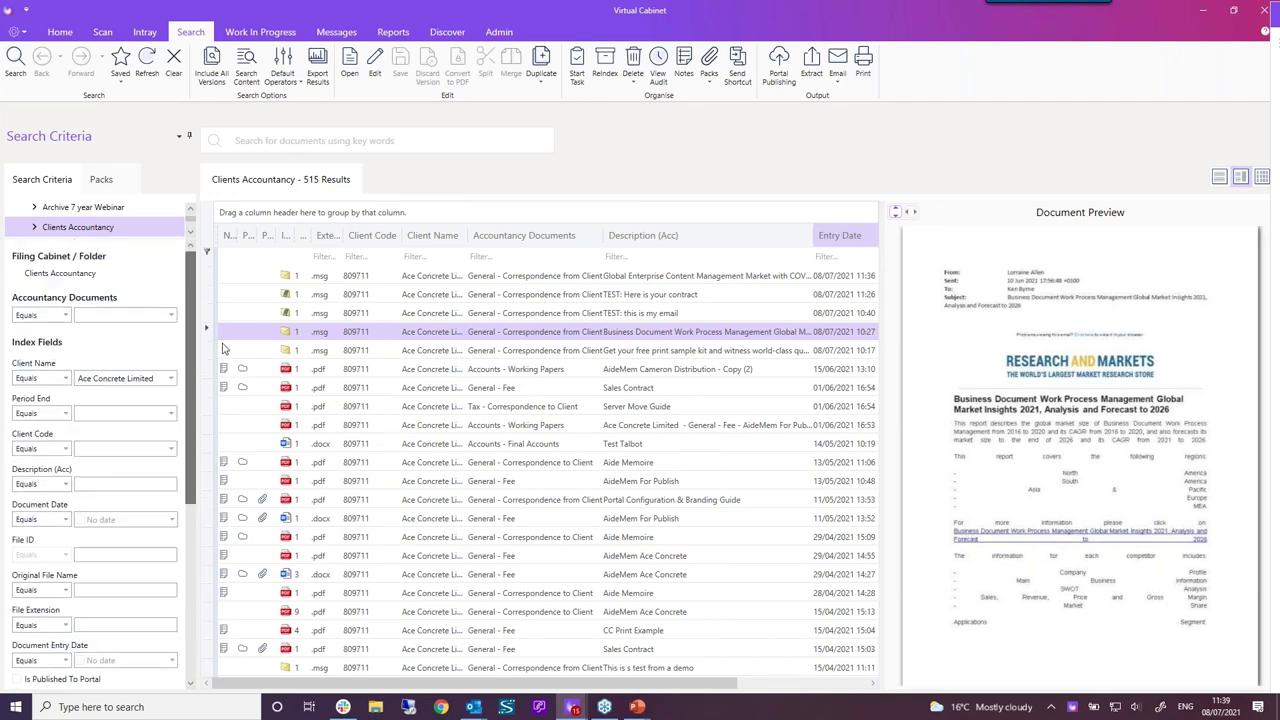
{"action": "left_click_drag", "start_coordinate": [427, 686], "coordinate": [700, 684]}
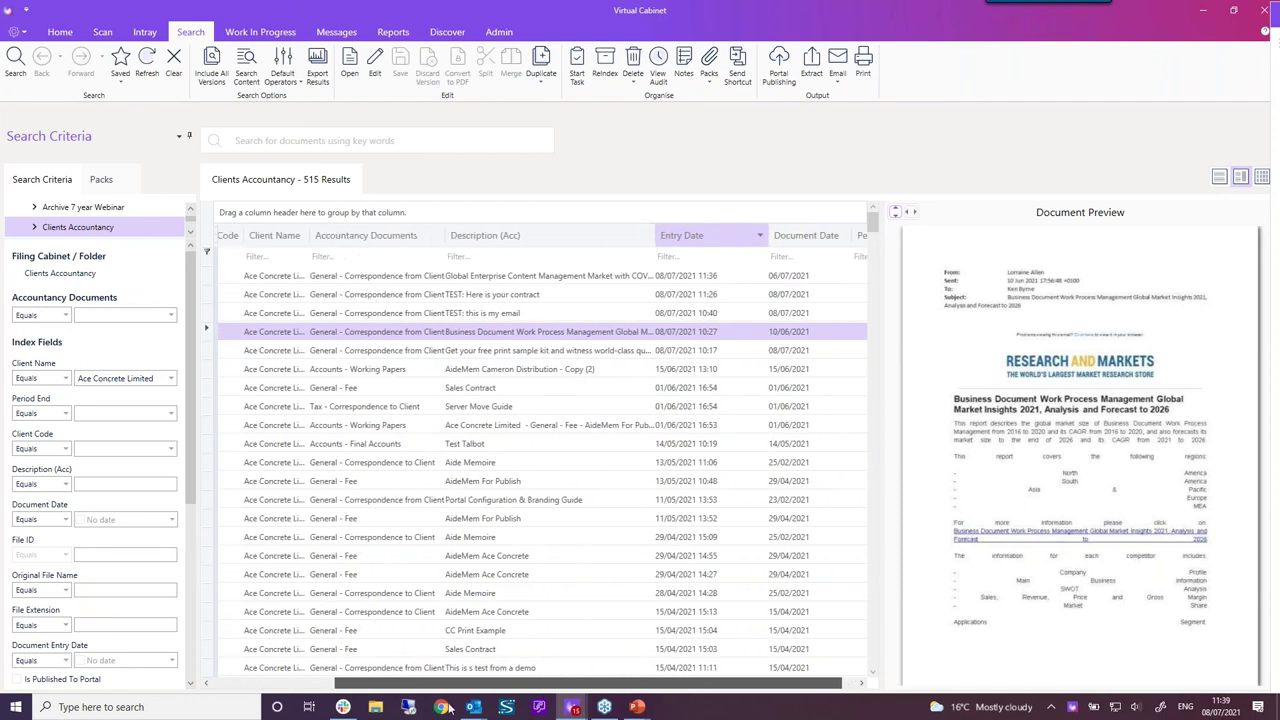
{"action": "left_click_drag", "start_coordinate": [449, 706], "coordinate": [455, 690]}
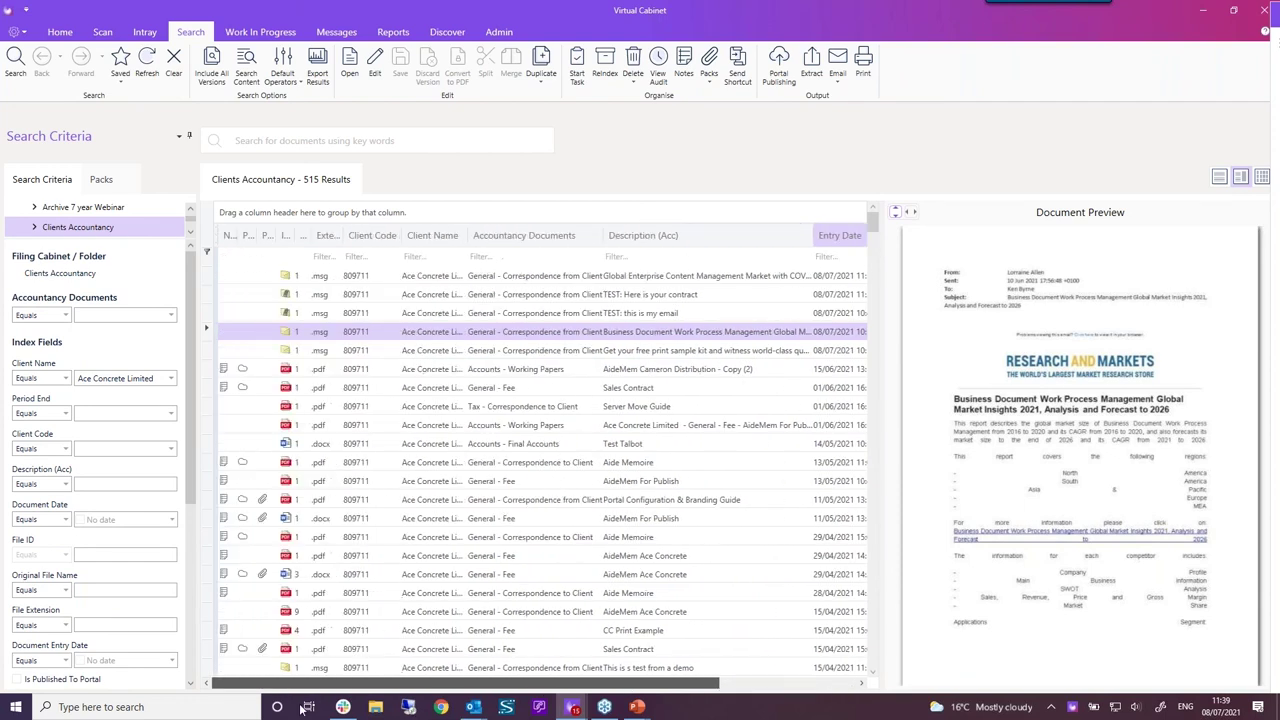
Add the Email From column to the results and filter it by 'lorr'.
{"action": "right_click", "coordinate": [571, 238]}
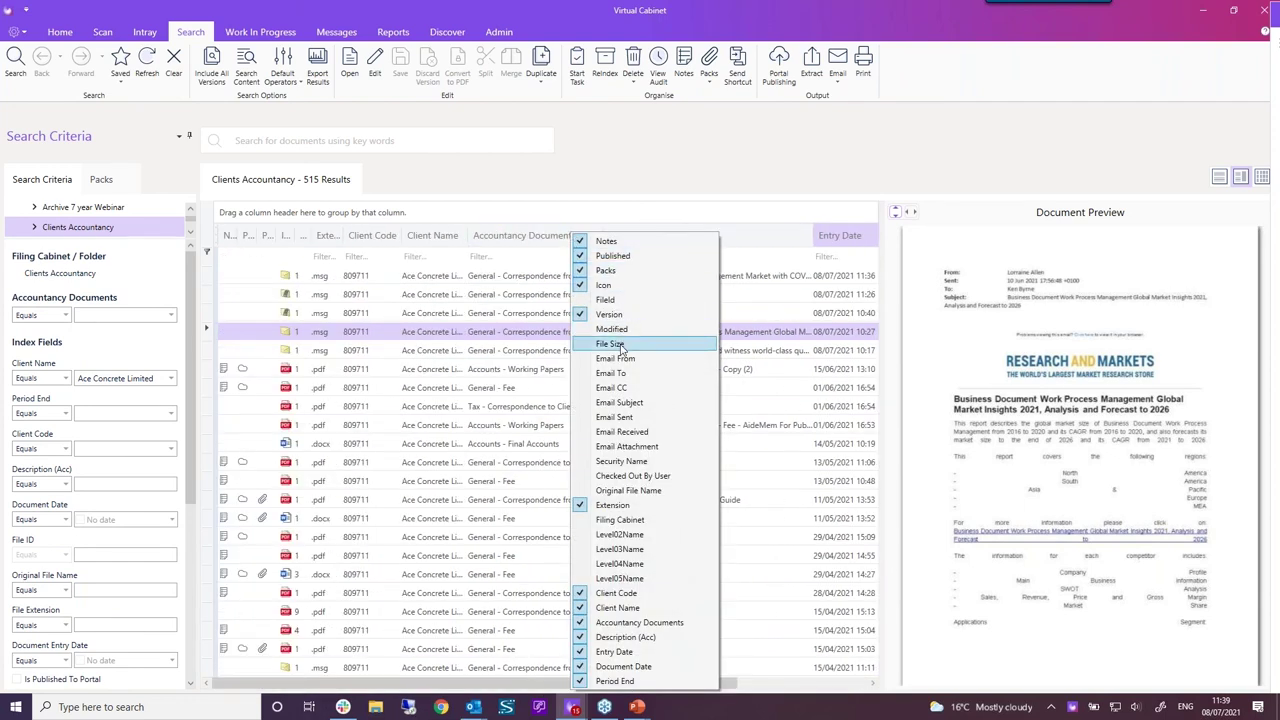
{"action": "left_click", "coordinate": [615, 358]}
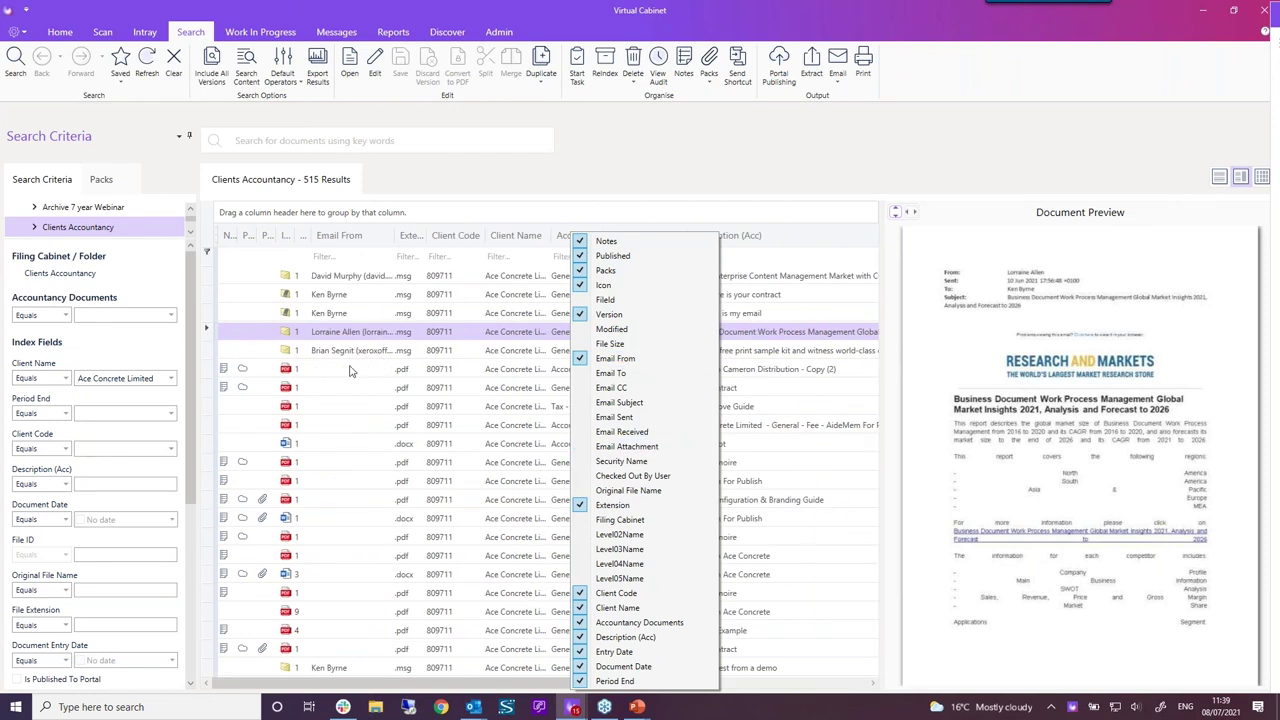
{"action": "left_click", "coordinate": [316, 256]}
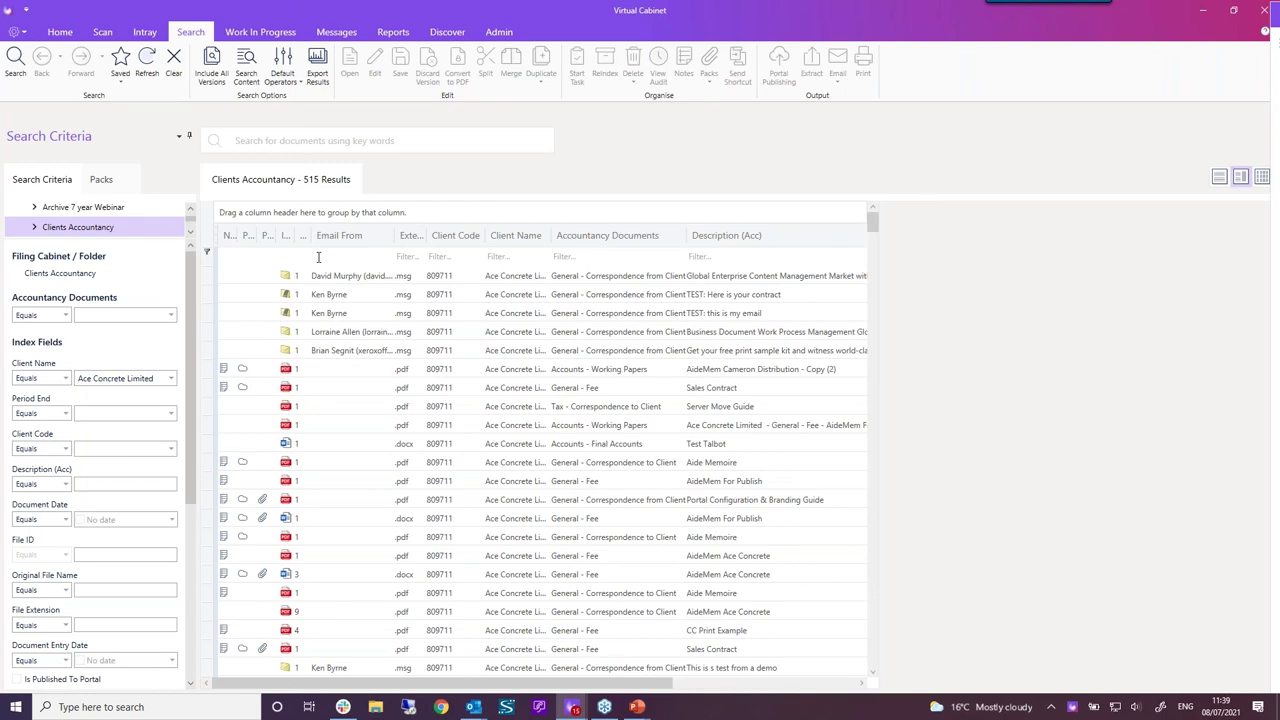
{"action": "type", "text": "lorr"}
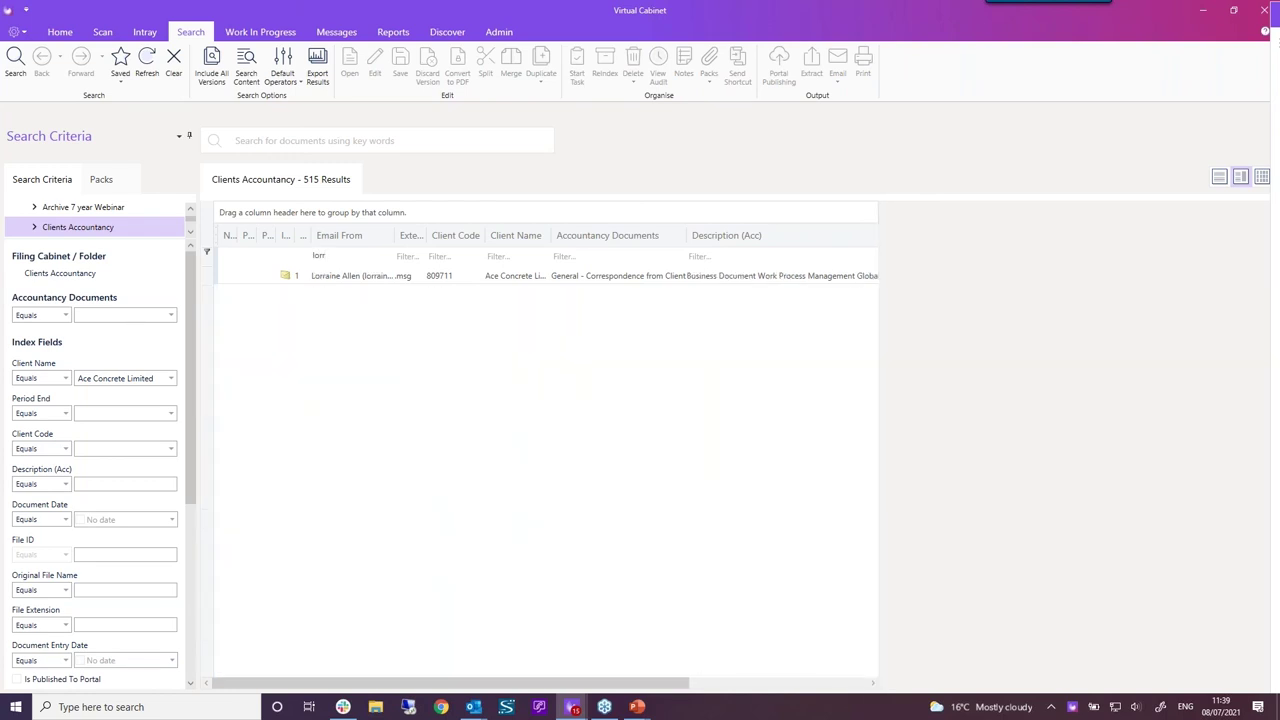
Preview the matching Business Document Work Process Management email, then clear the Email From filter.
{"action": "left_click", "coordinate": [337, 282]}
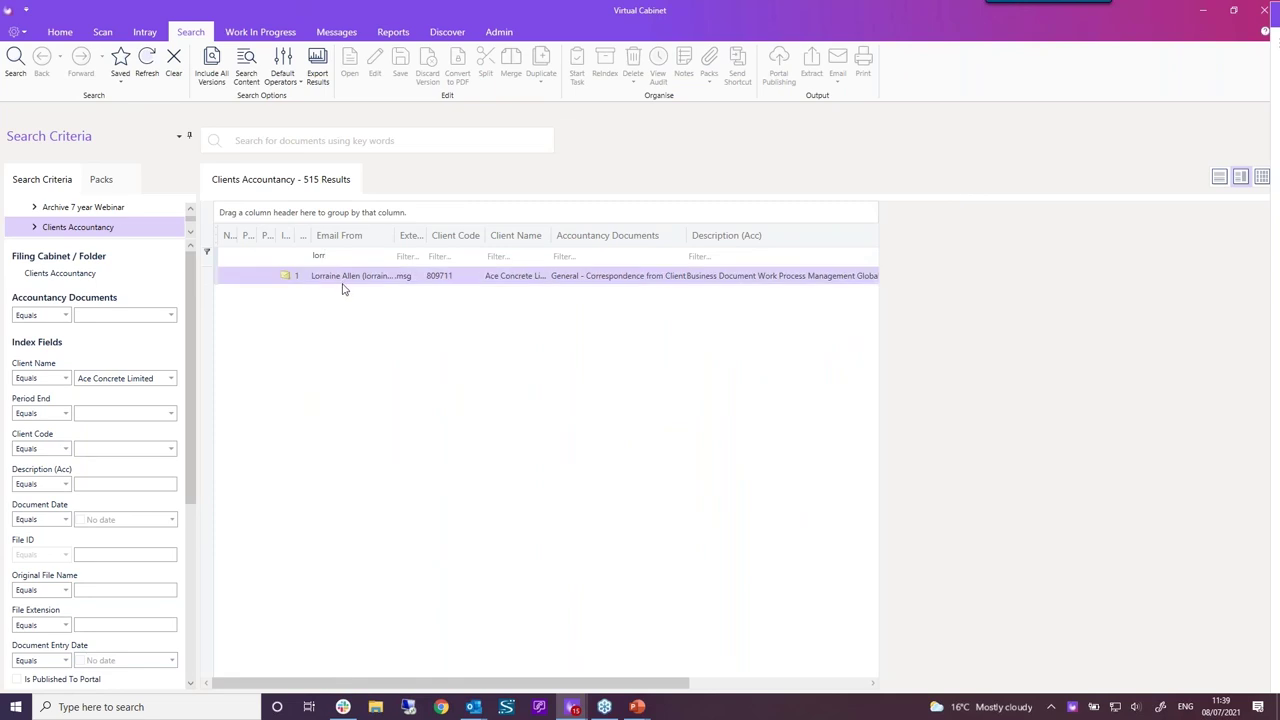
{"action": "left_click", "coordinate": [348, 257]}
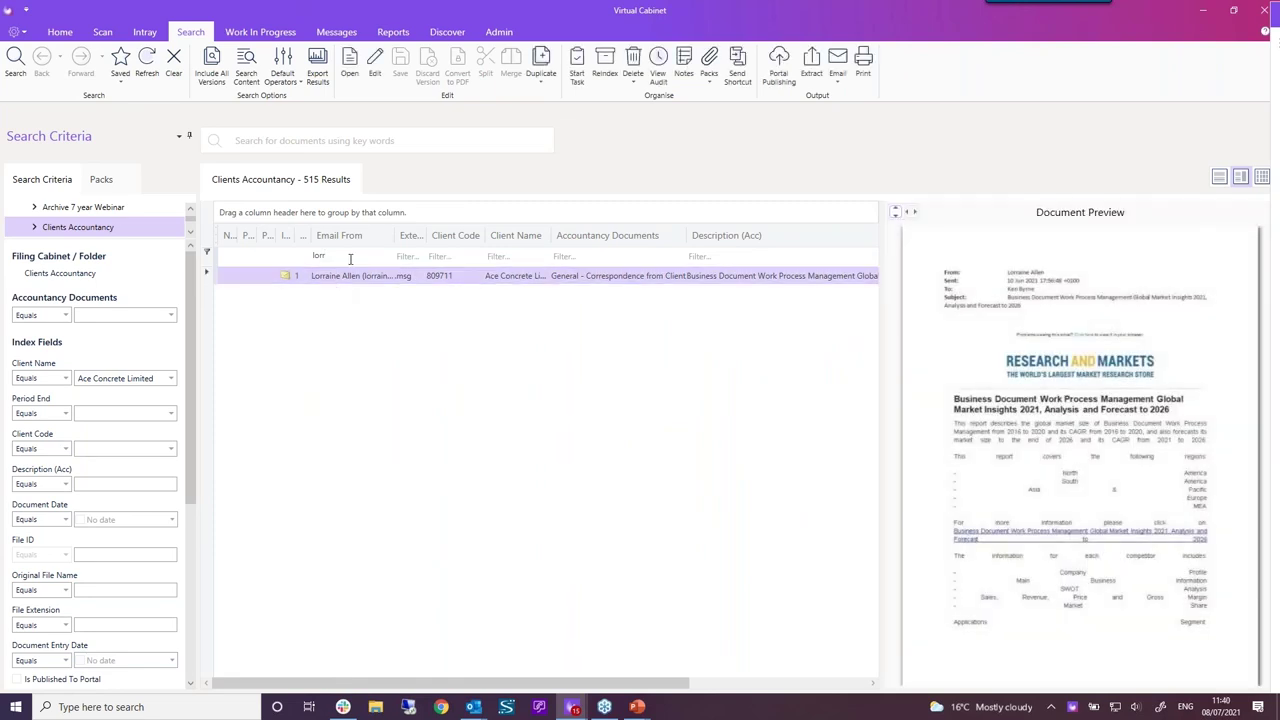
{"action": "key", "text": "BackSpace"}
{"action": "key", "text": "BackSpace"}
{"action": "key", "text": "BackSpace"}
{"action": "key", "text": "BackSpace"}
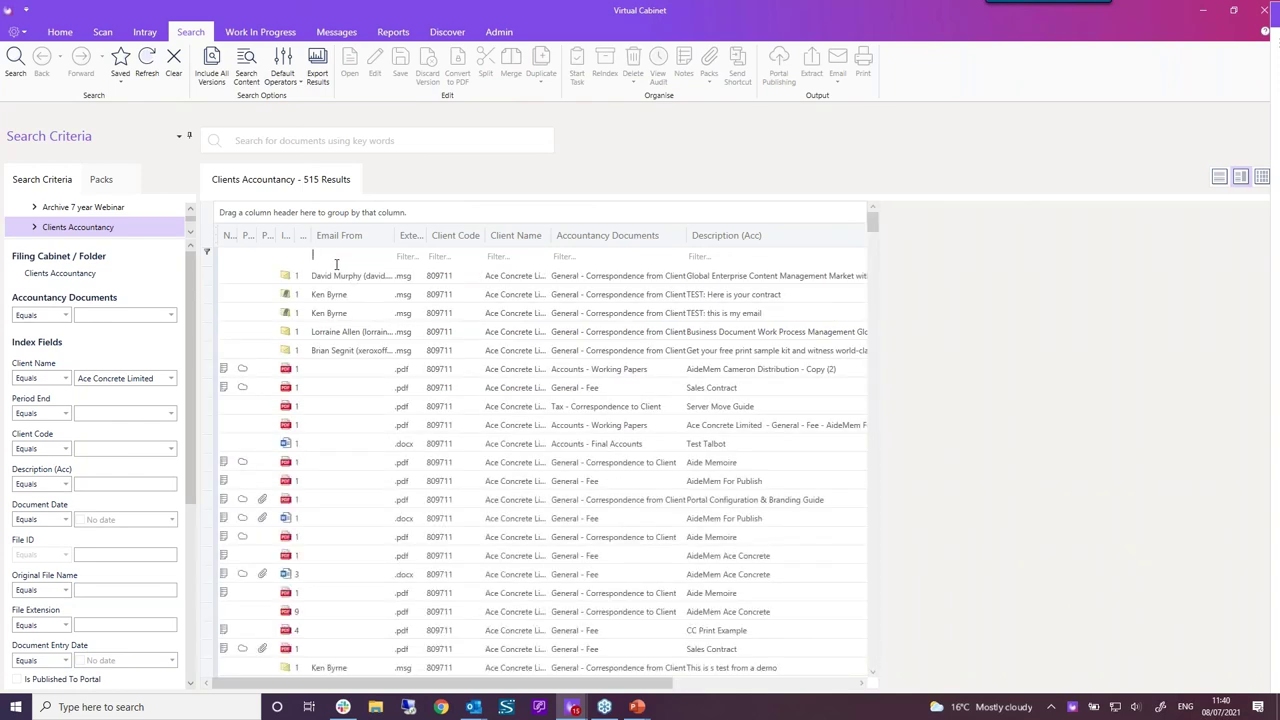
Add the Email CC column to the results and filter it by 'sop'.
{"action": "right_click", "coordinate": [360, 240]}
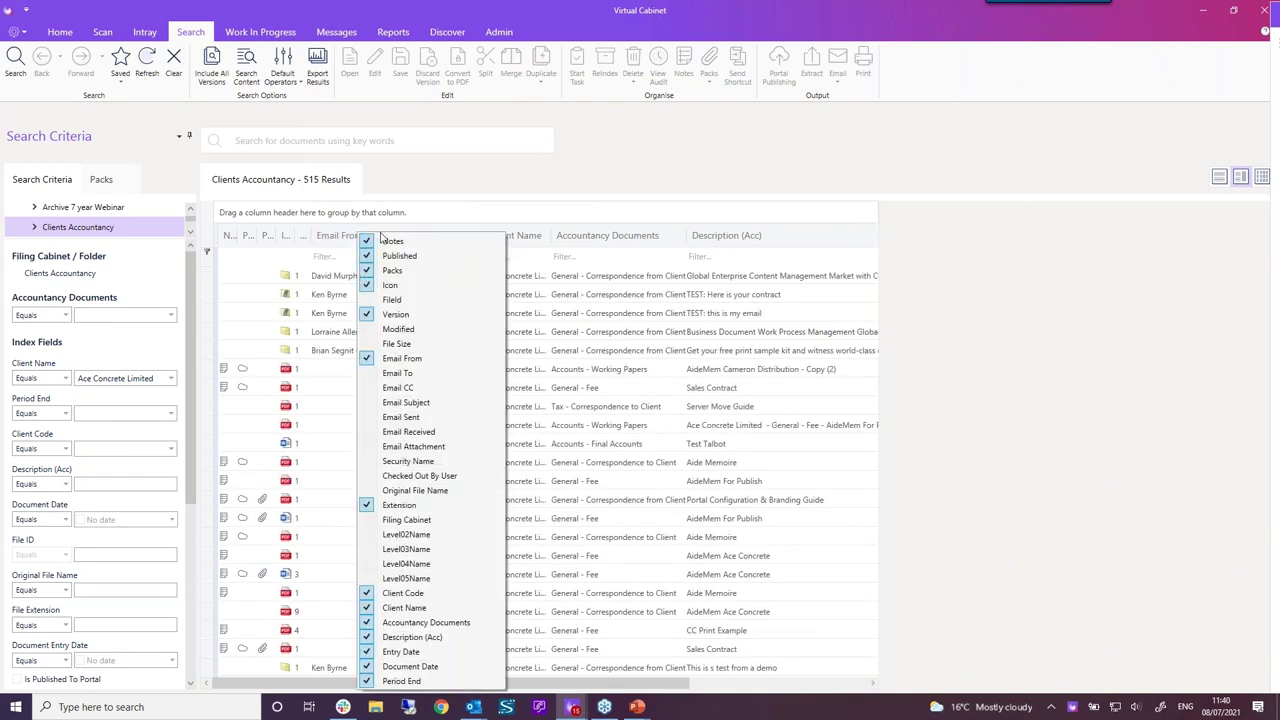
{"action": "left_click", "coordinate": [426, 388]}
{"action": "left_click", "coordinate": [481, 195]}
{"action": "left_click", "coordinate": [429, 258]}
{"action": "type", "text": "sop"}
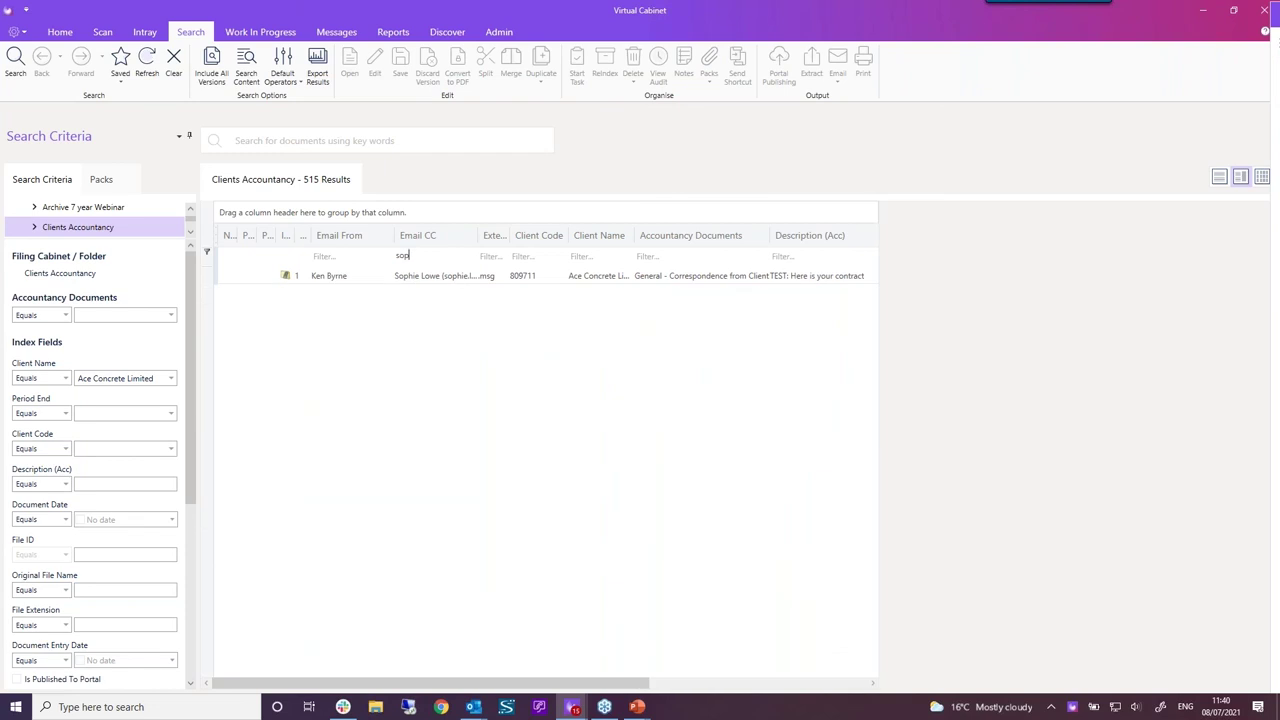
Preview and open the single matching email, 'TEST: Here is your contract'.
{"action": "left_click", "coordinate": [419, 277]}
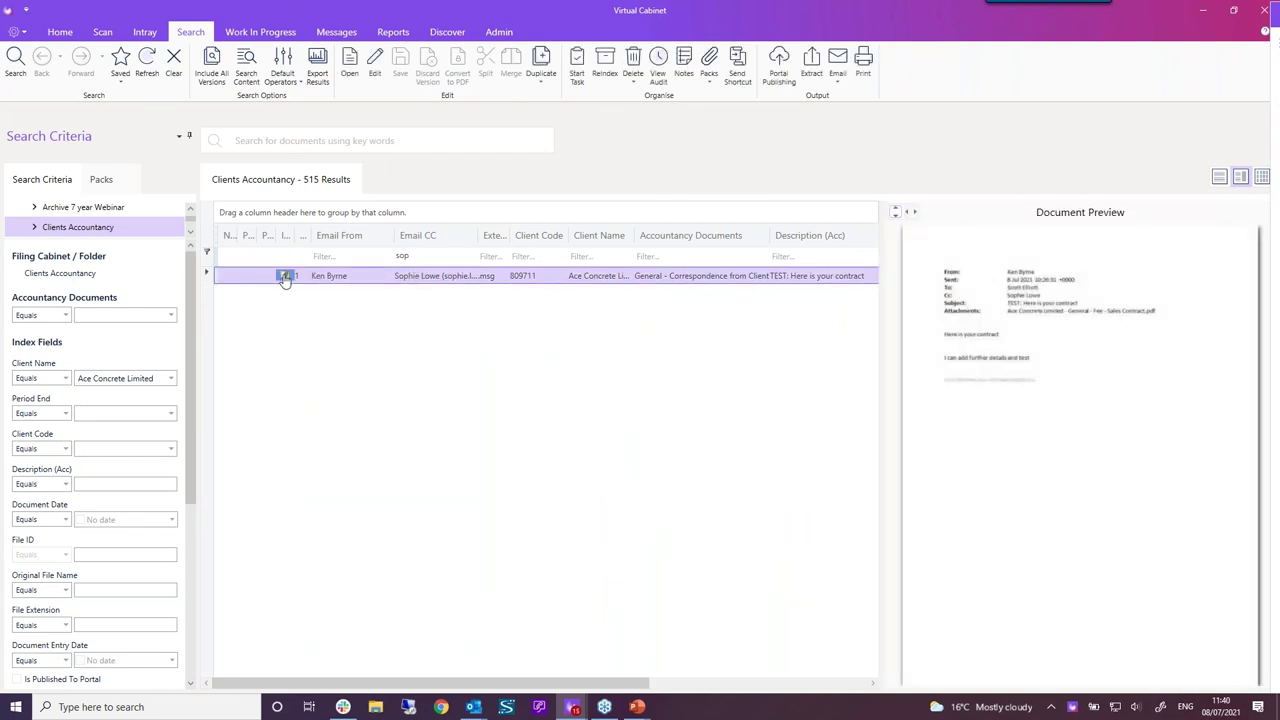
{"action": "right_click", "coordinate": [390, 281]}
{"action": "left_click", "coordinate": [408, 291]}
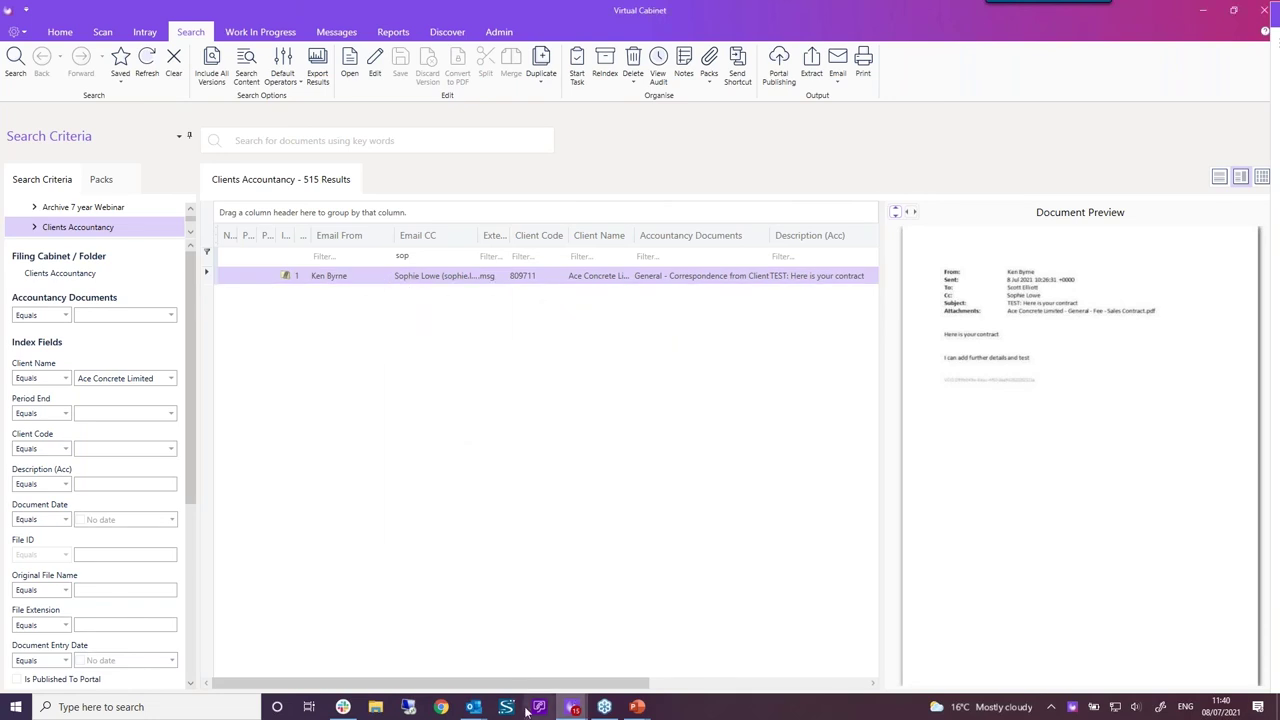
{"action": "mouse_move", "coordinate": [476, 713]}
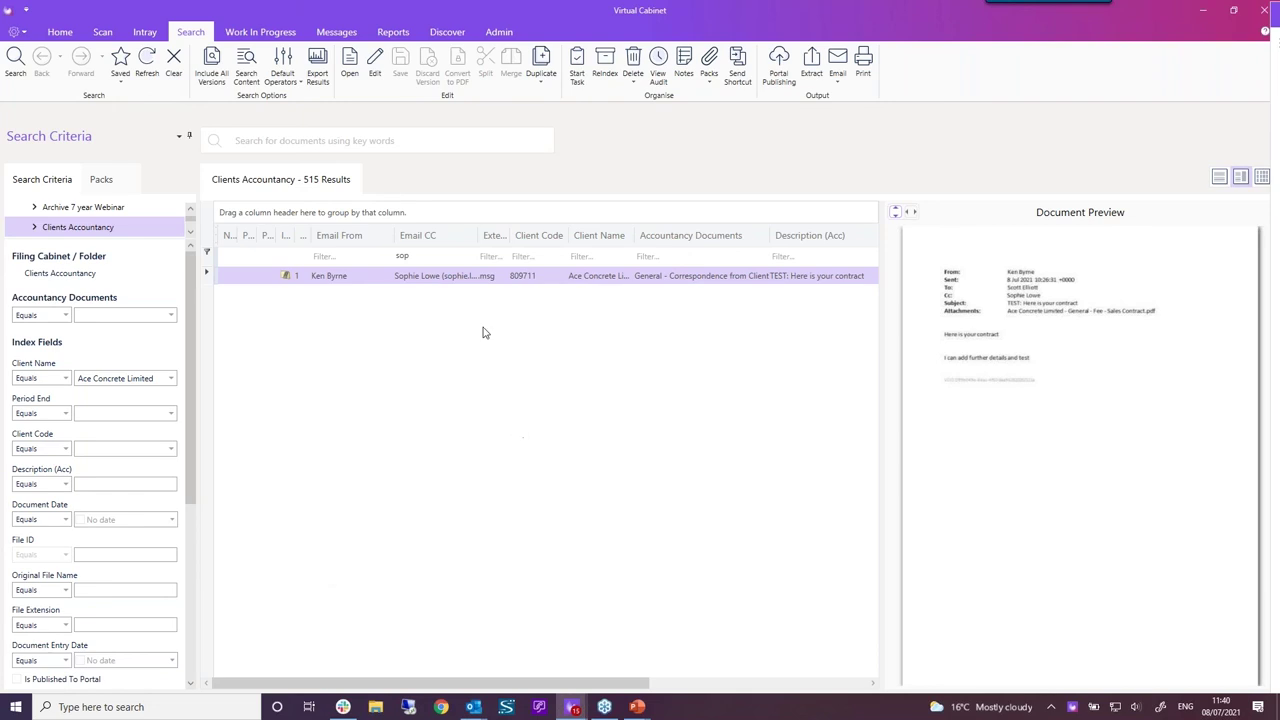
{"action": "left_click", "coordinate": [469, 257]}
Clear the Email CC filter and advance the slideshow to the How to get started slide.
{"action": "key", "text": "BackSpace"}
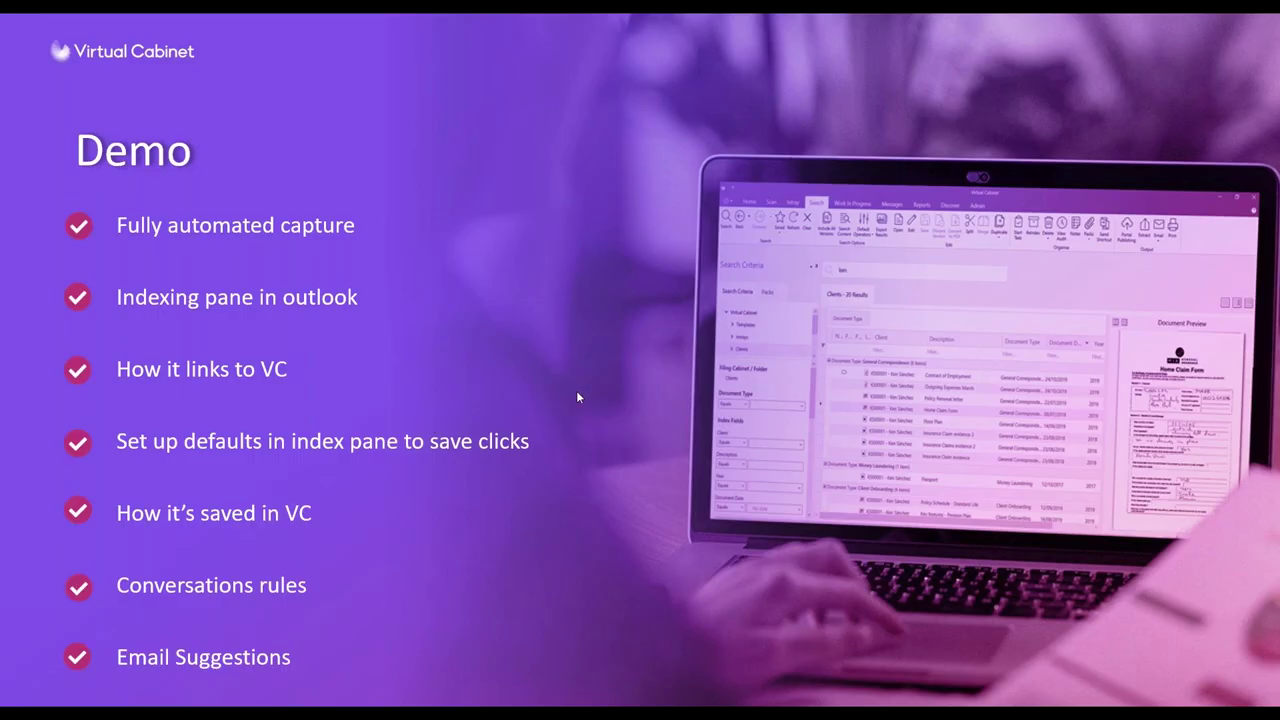
{"action": "key", "text": "Right"}
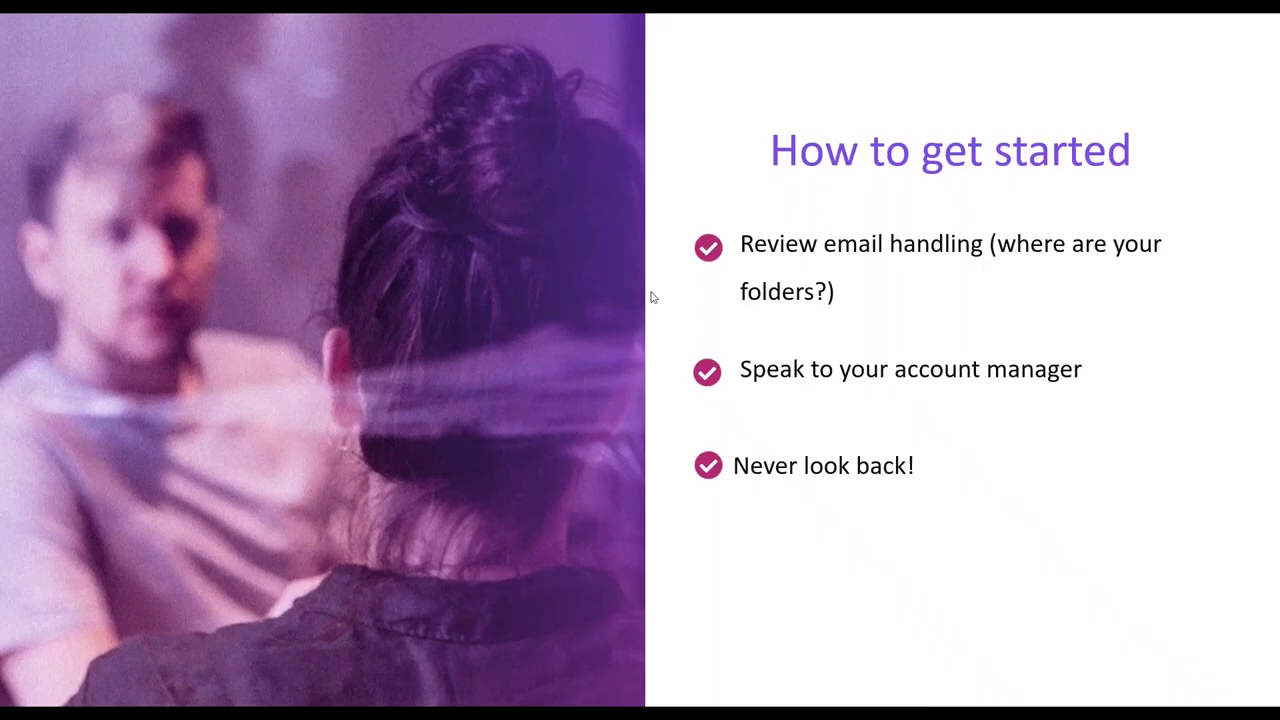